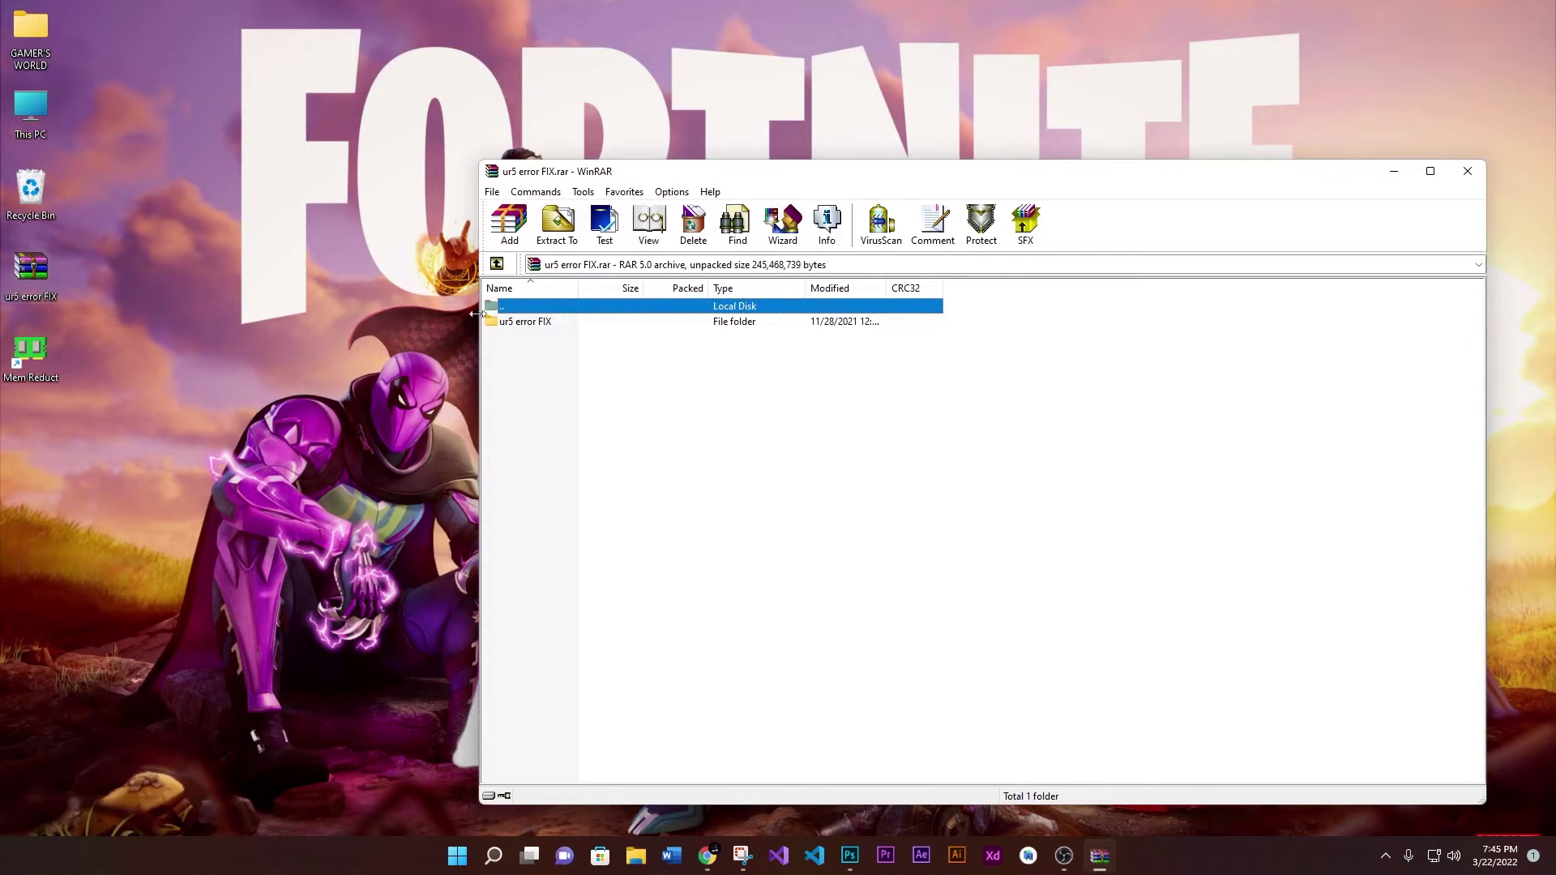
- Extract the ur5 error FIX folder from the archive to the desktop, close the archive and refresh the desktop
left_click(530, 324)
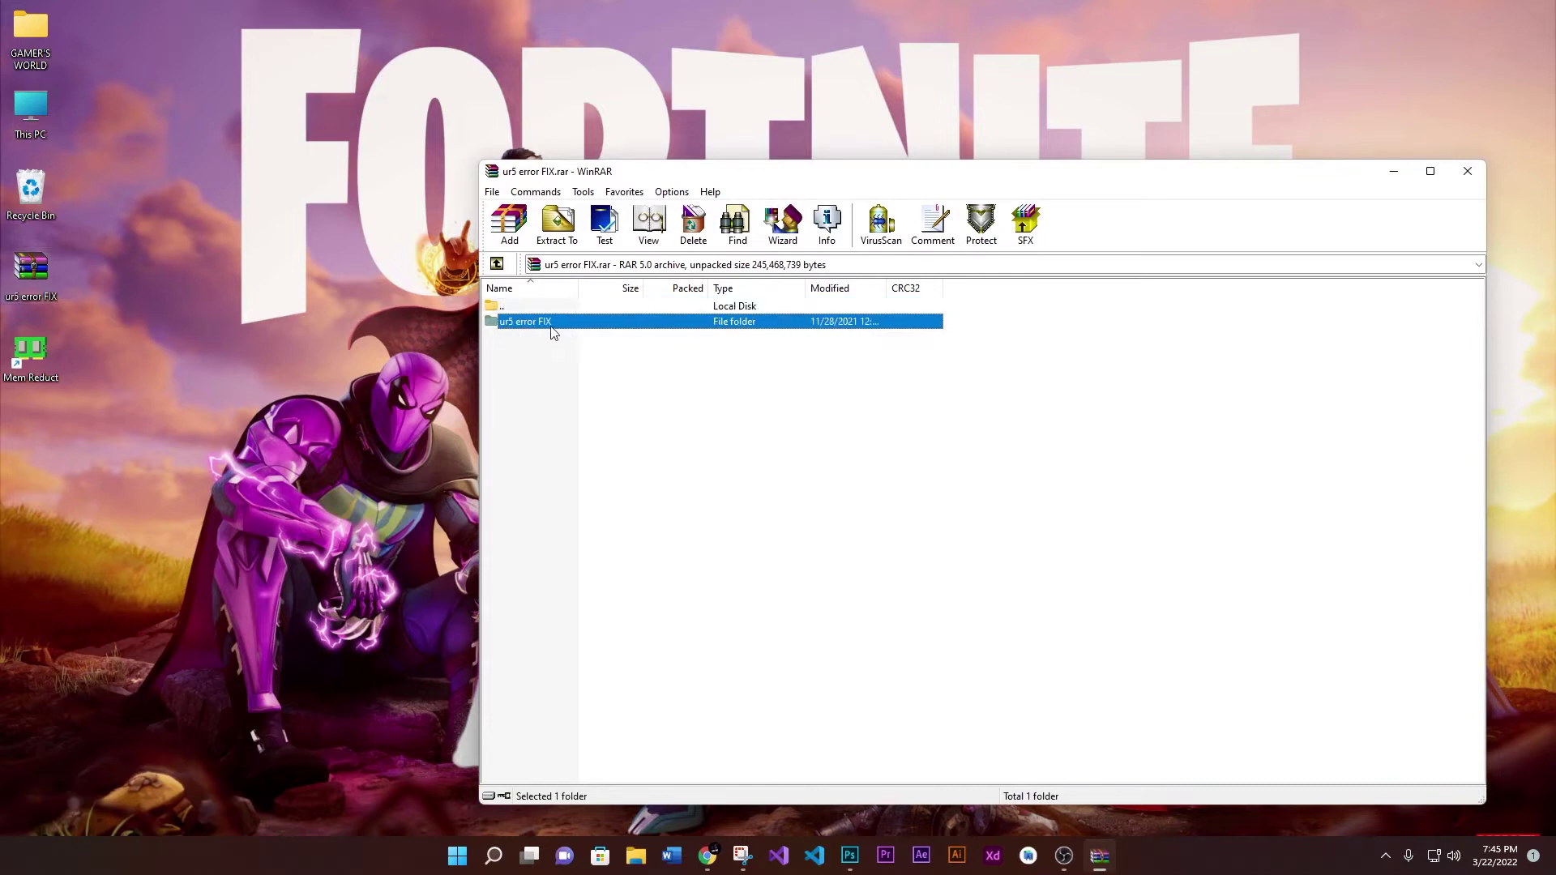
left_click_drag(553, 332, 344, 362)
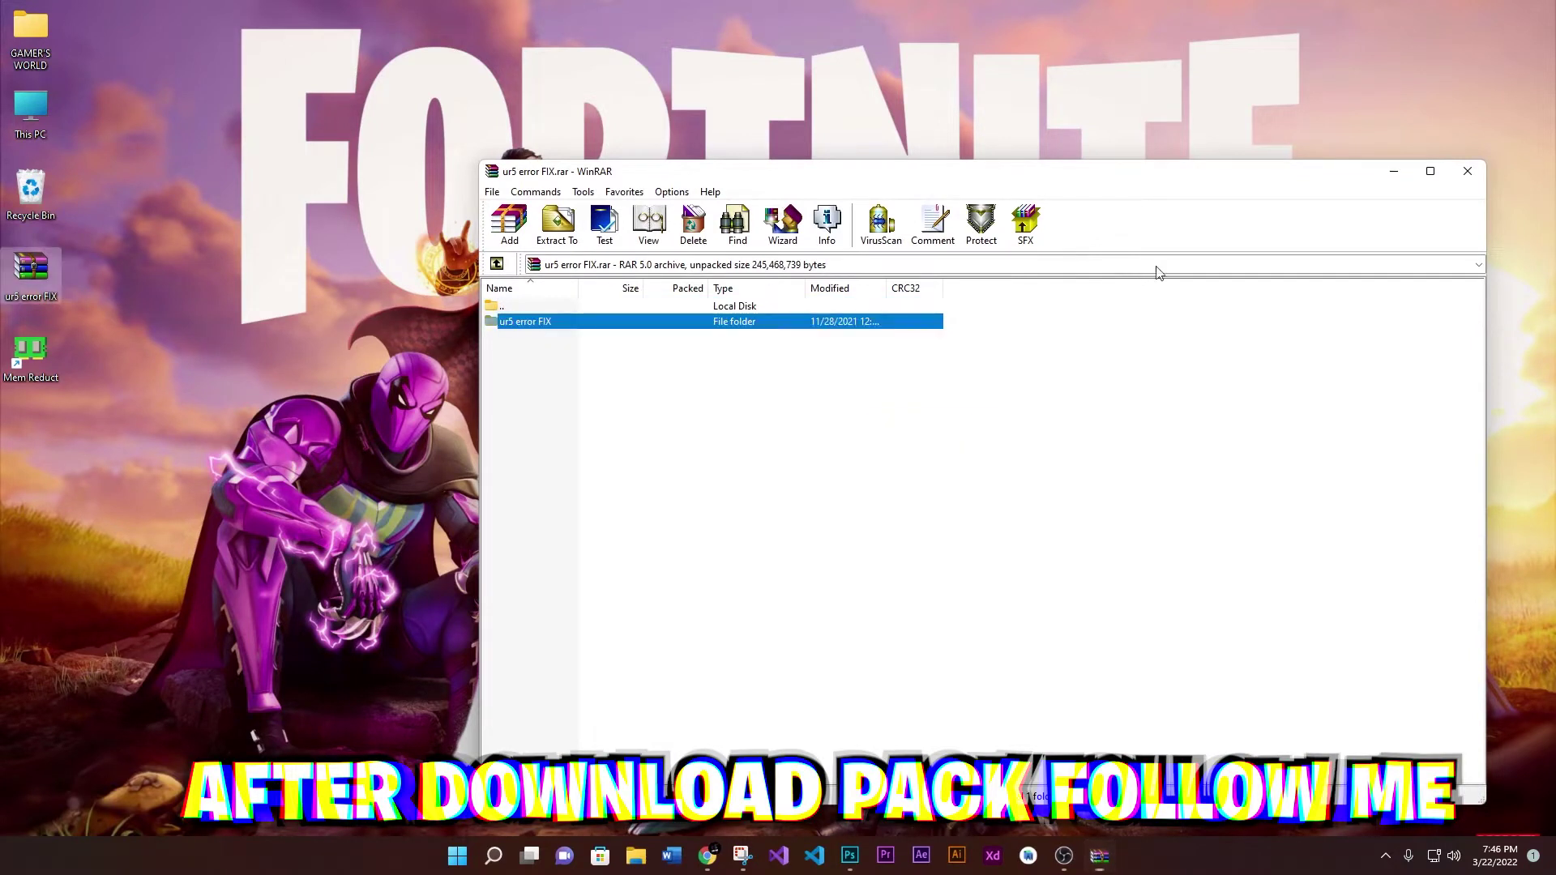
left_click(1466, 171)
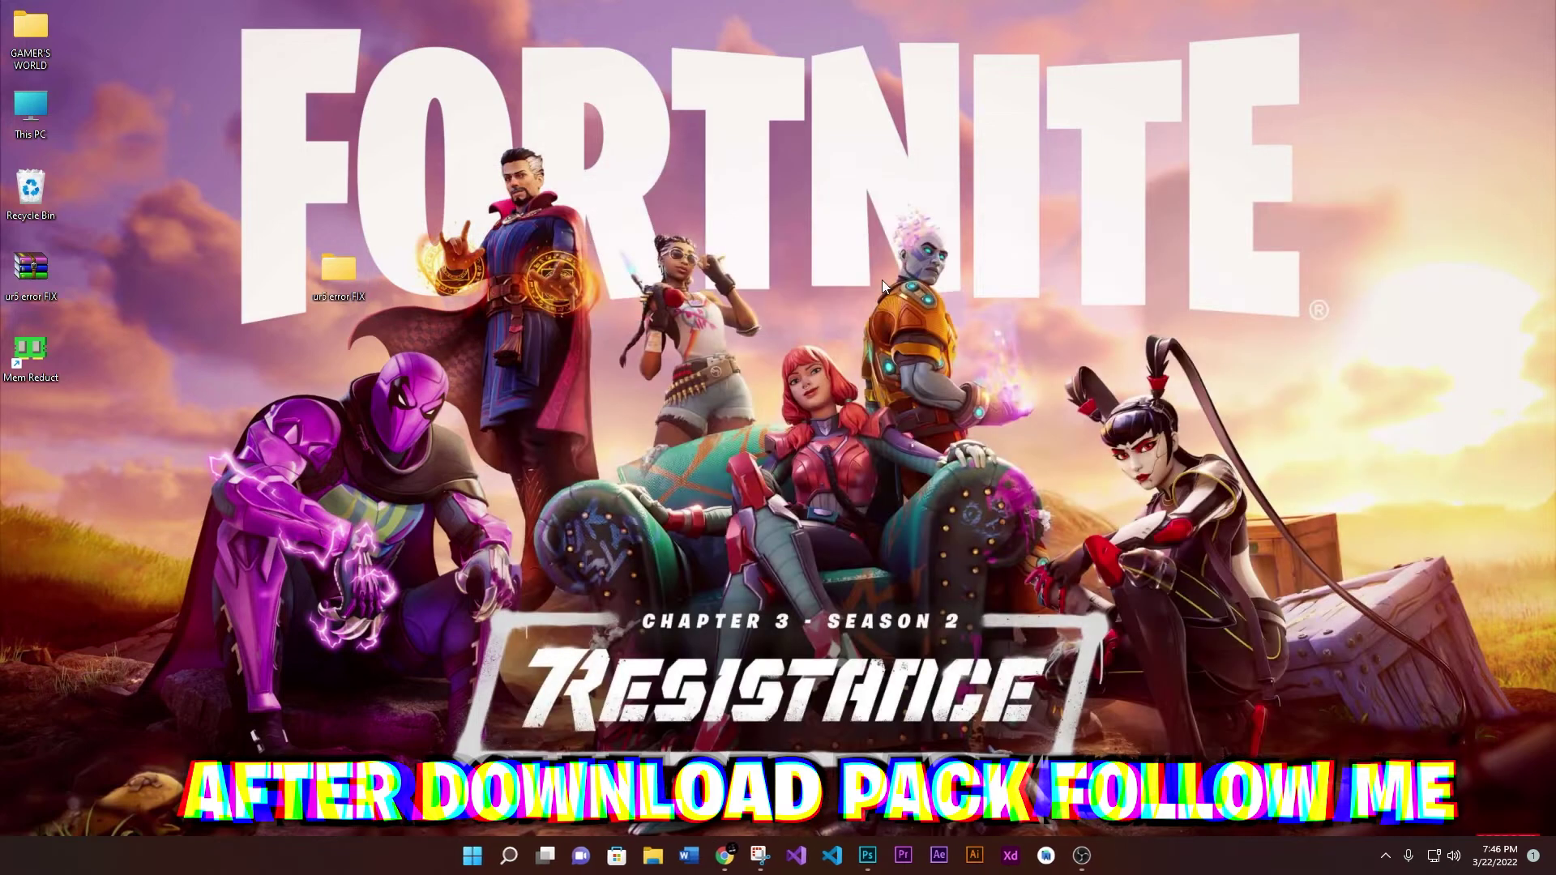
right_click(881, 280)
left_click(917, 345)
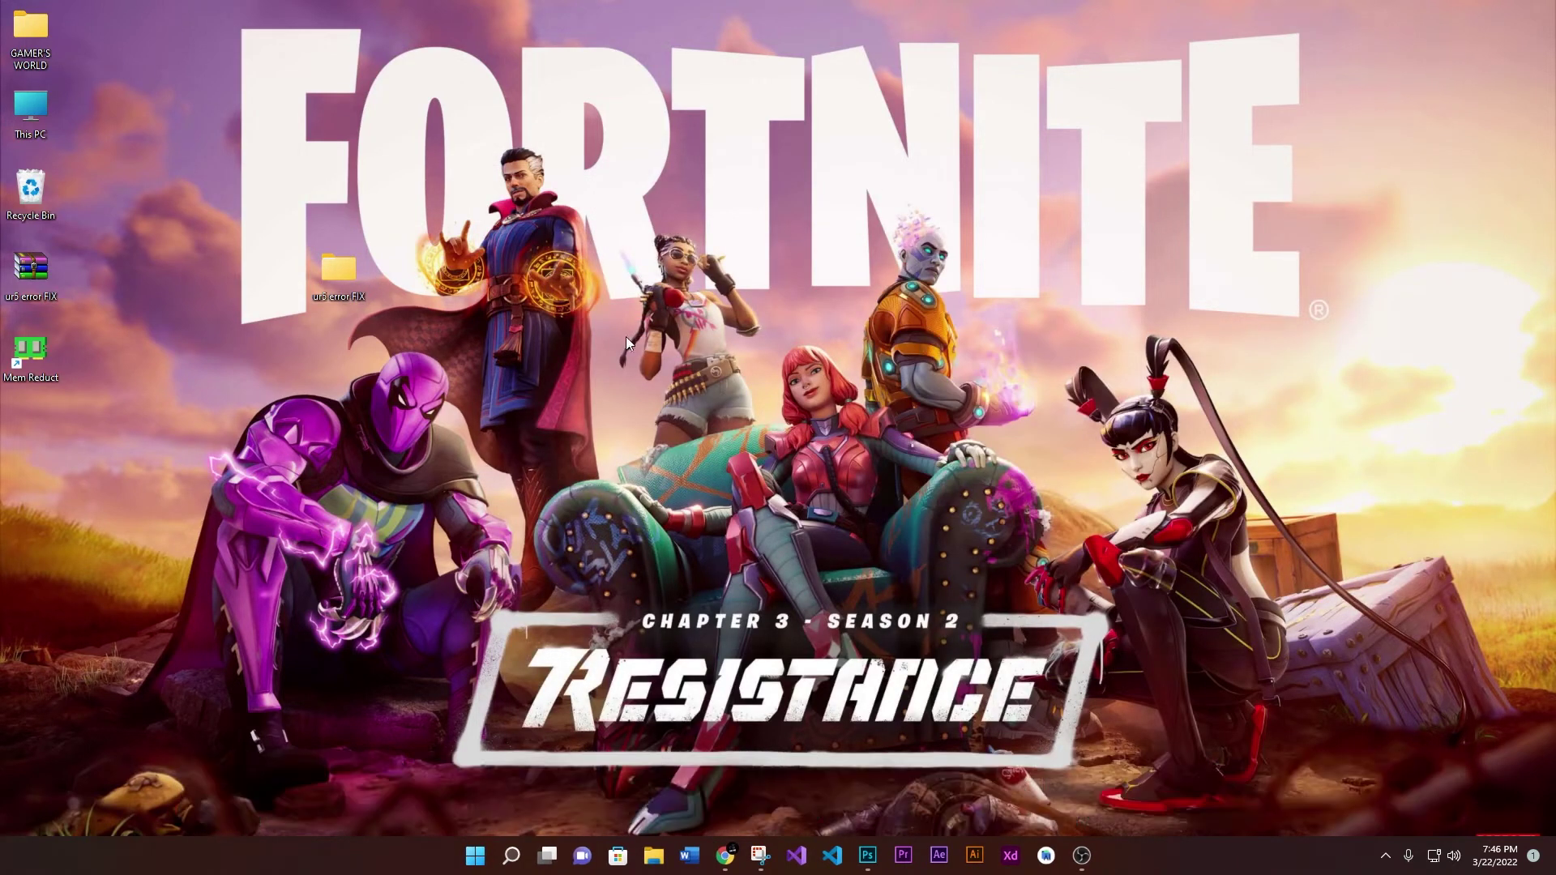
- Open the extracted ur5 error FIX folder maximized and show its contents as extra large icons
double_click(341, 287)
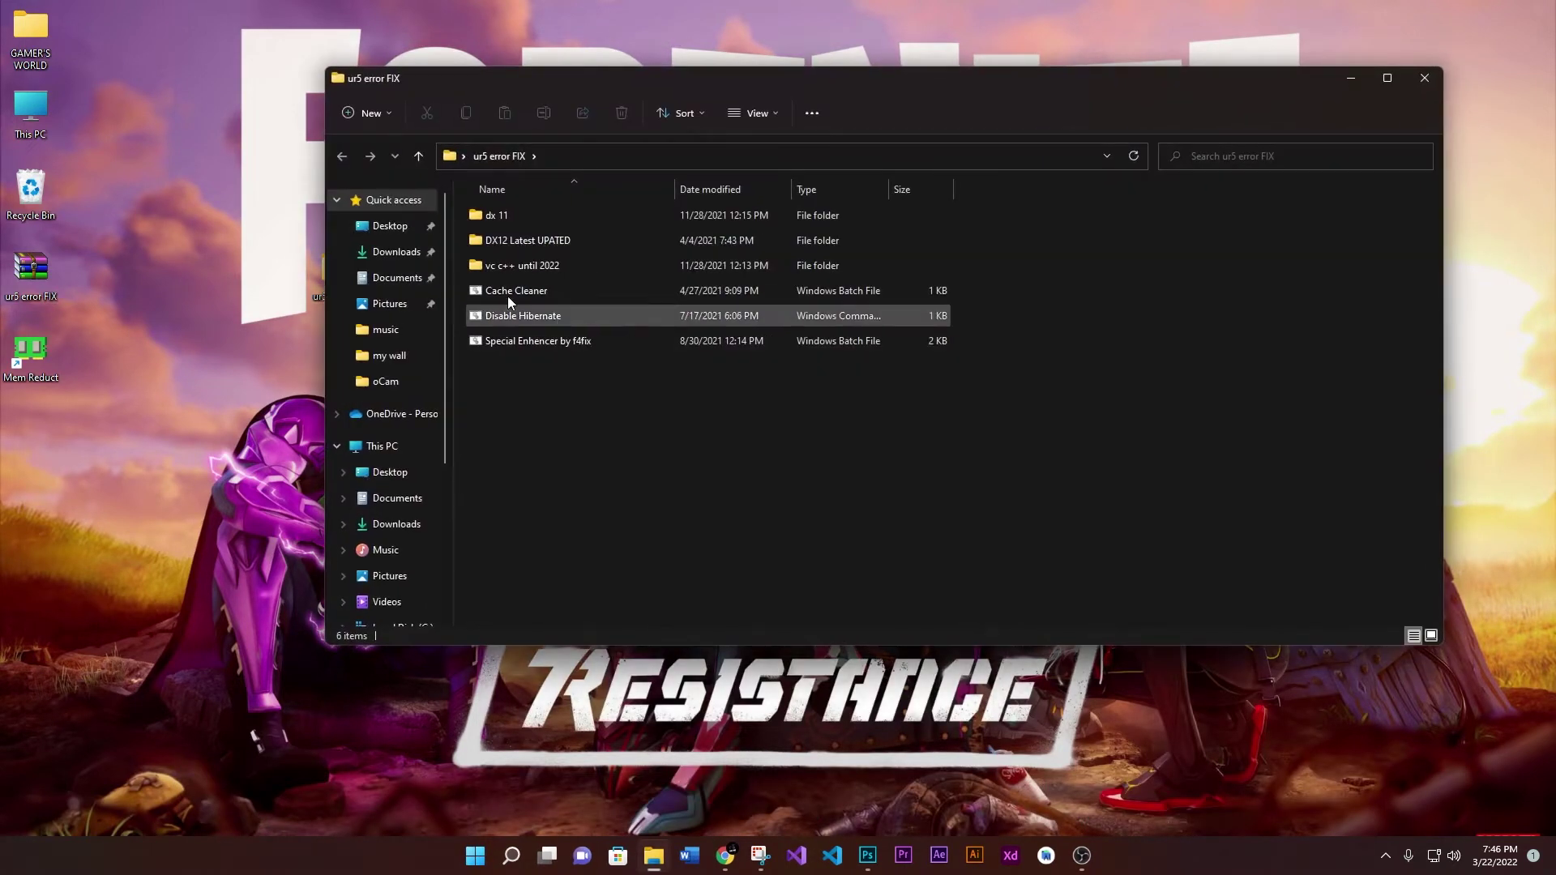
double_click(591, 89)
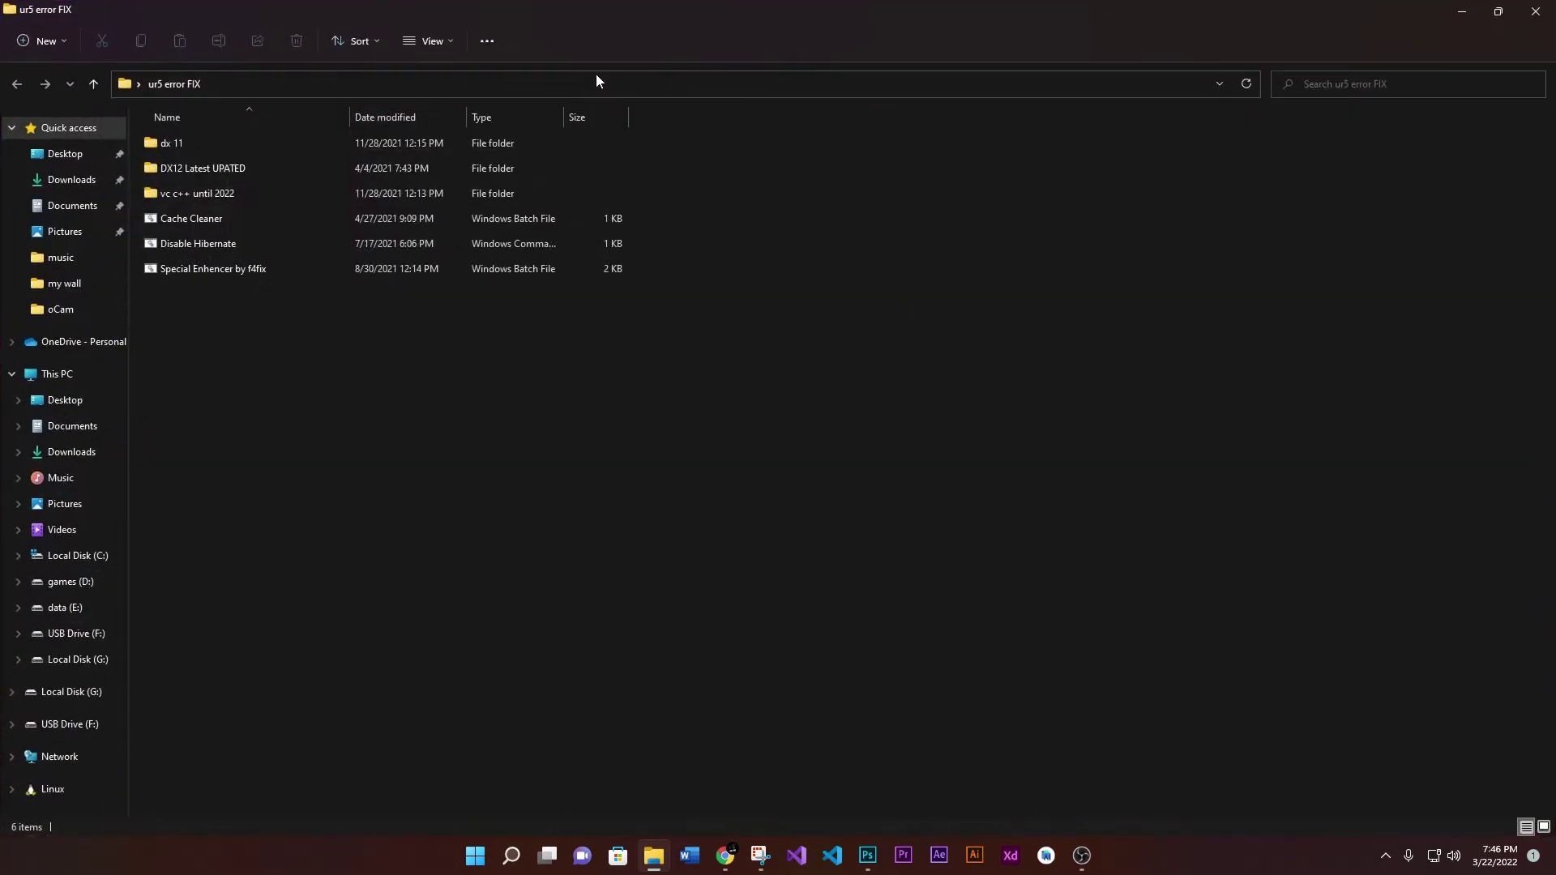
left_click(439, 50)
left_click(454, 78)
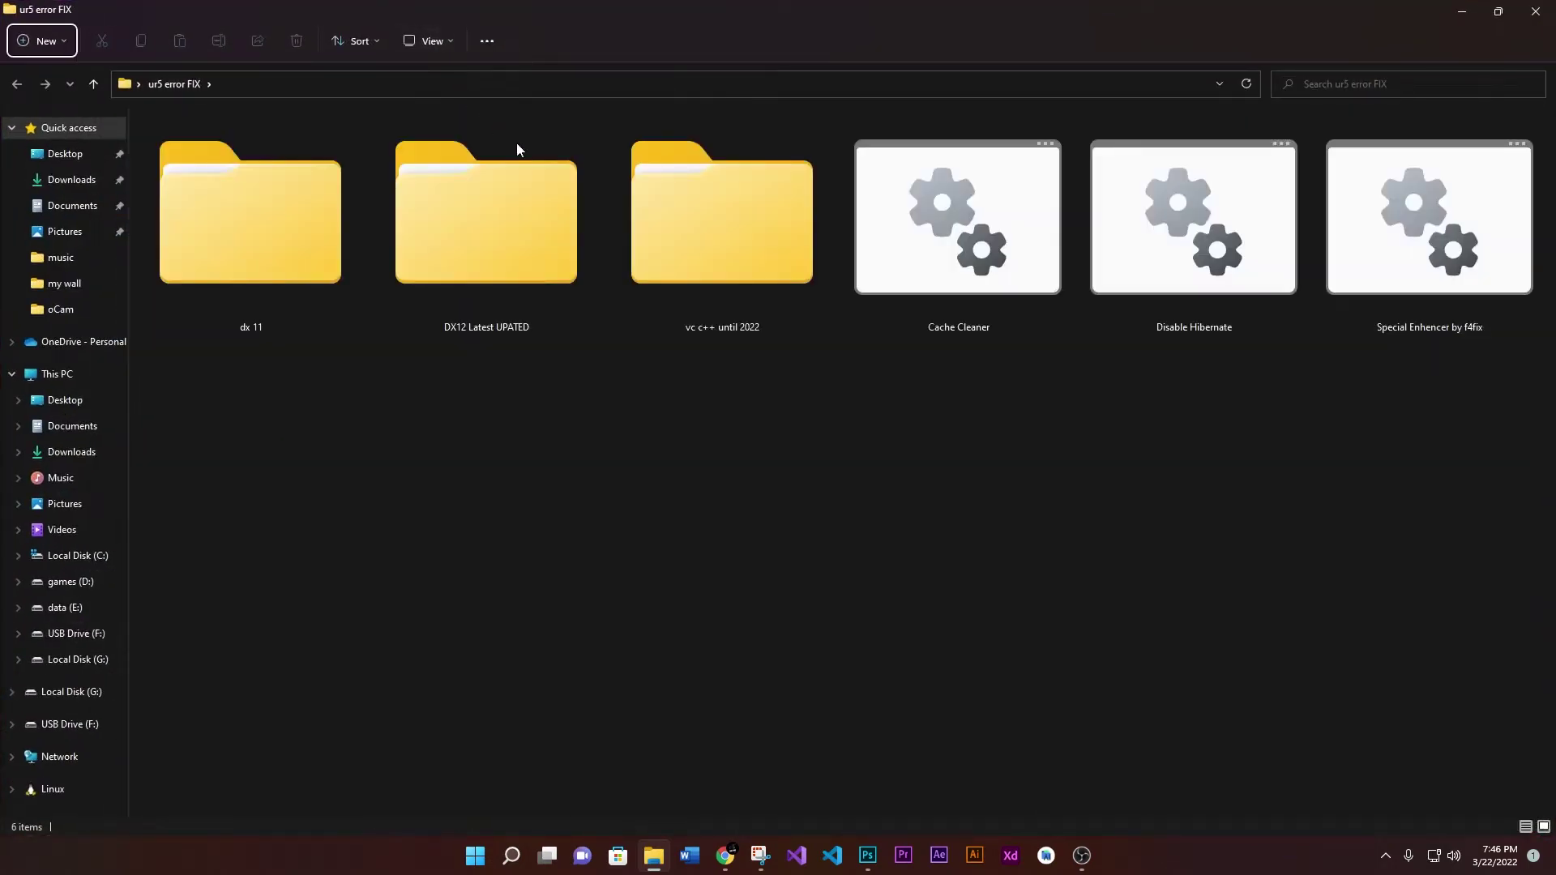
left_click_drag(1306, 442, 1334, 447)
left_click_drag(1473, 440, 262, 307)
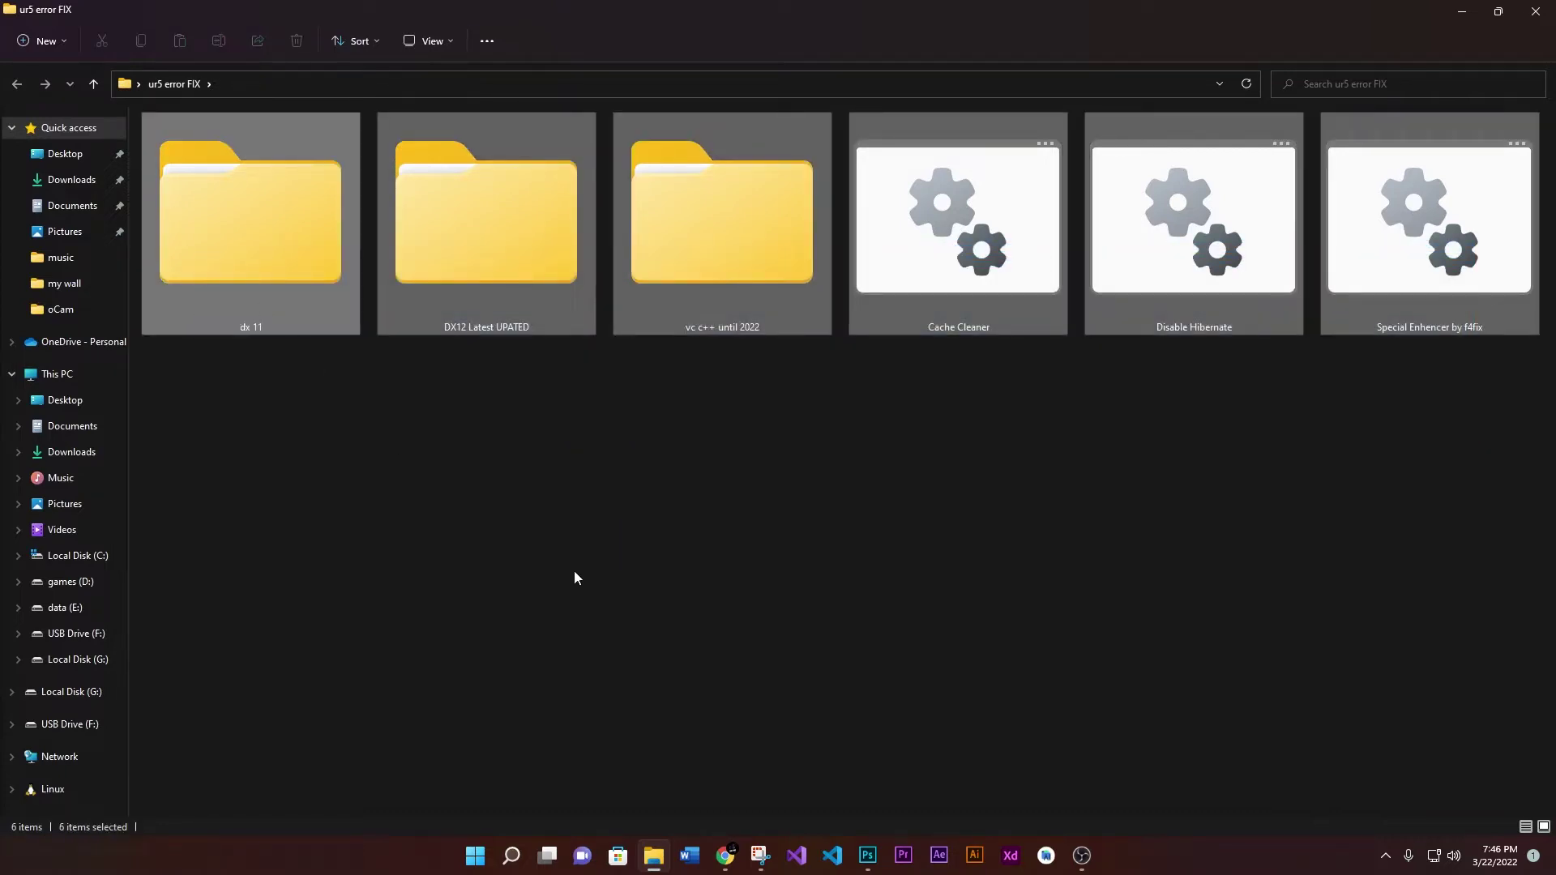
left_click(573, 572)
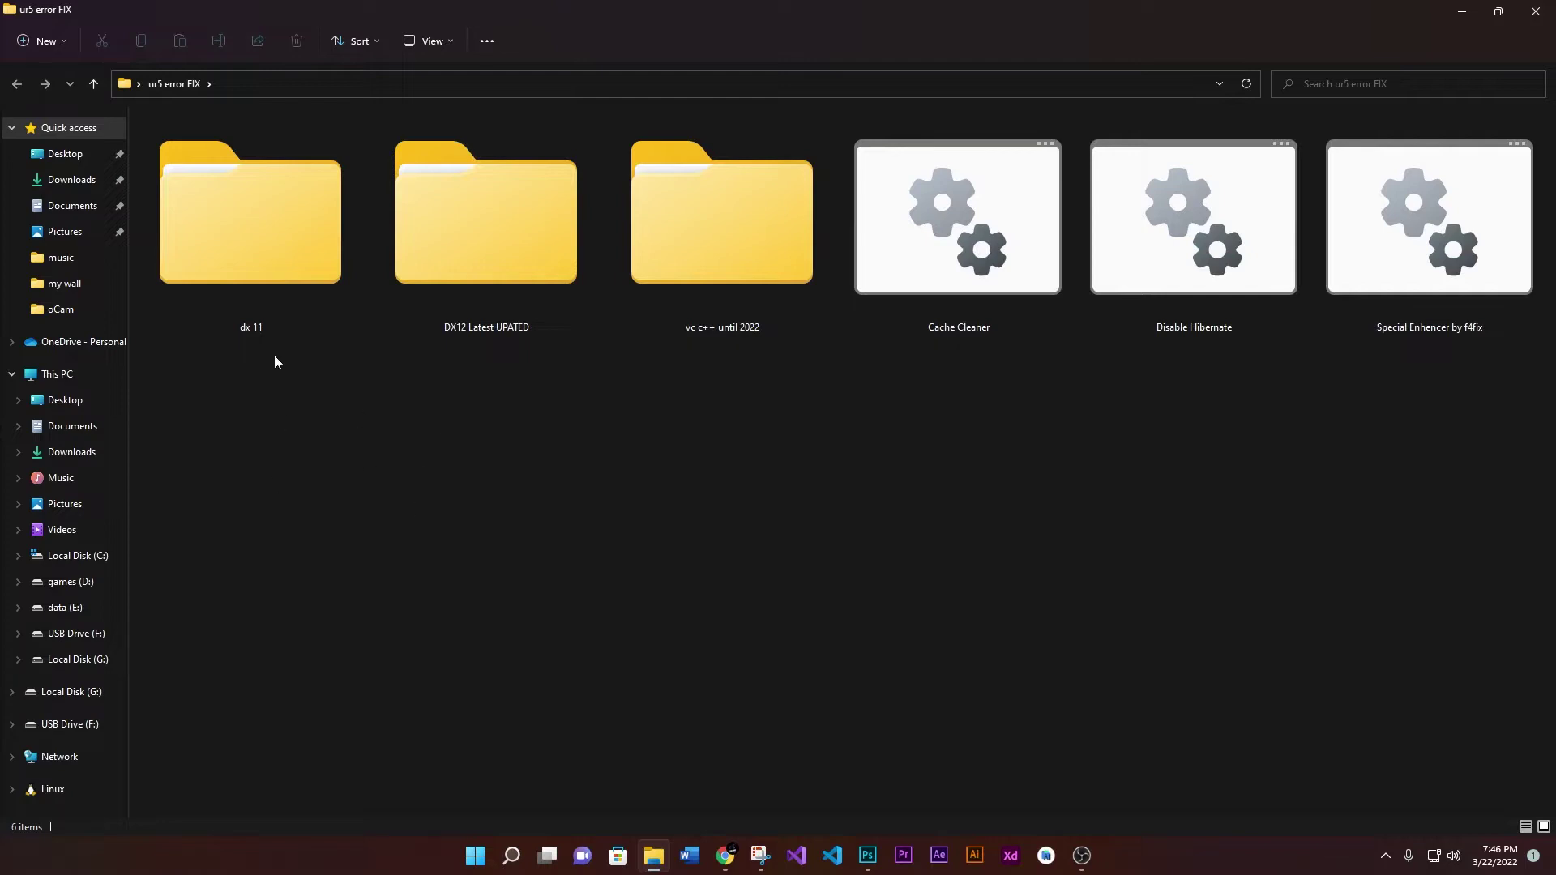
- Open the dx 11 folder, show its files as extra large icons and launch DXSETUP
double_click(230, 295)
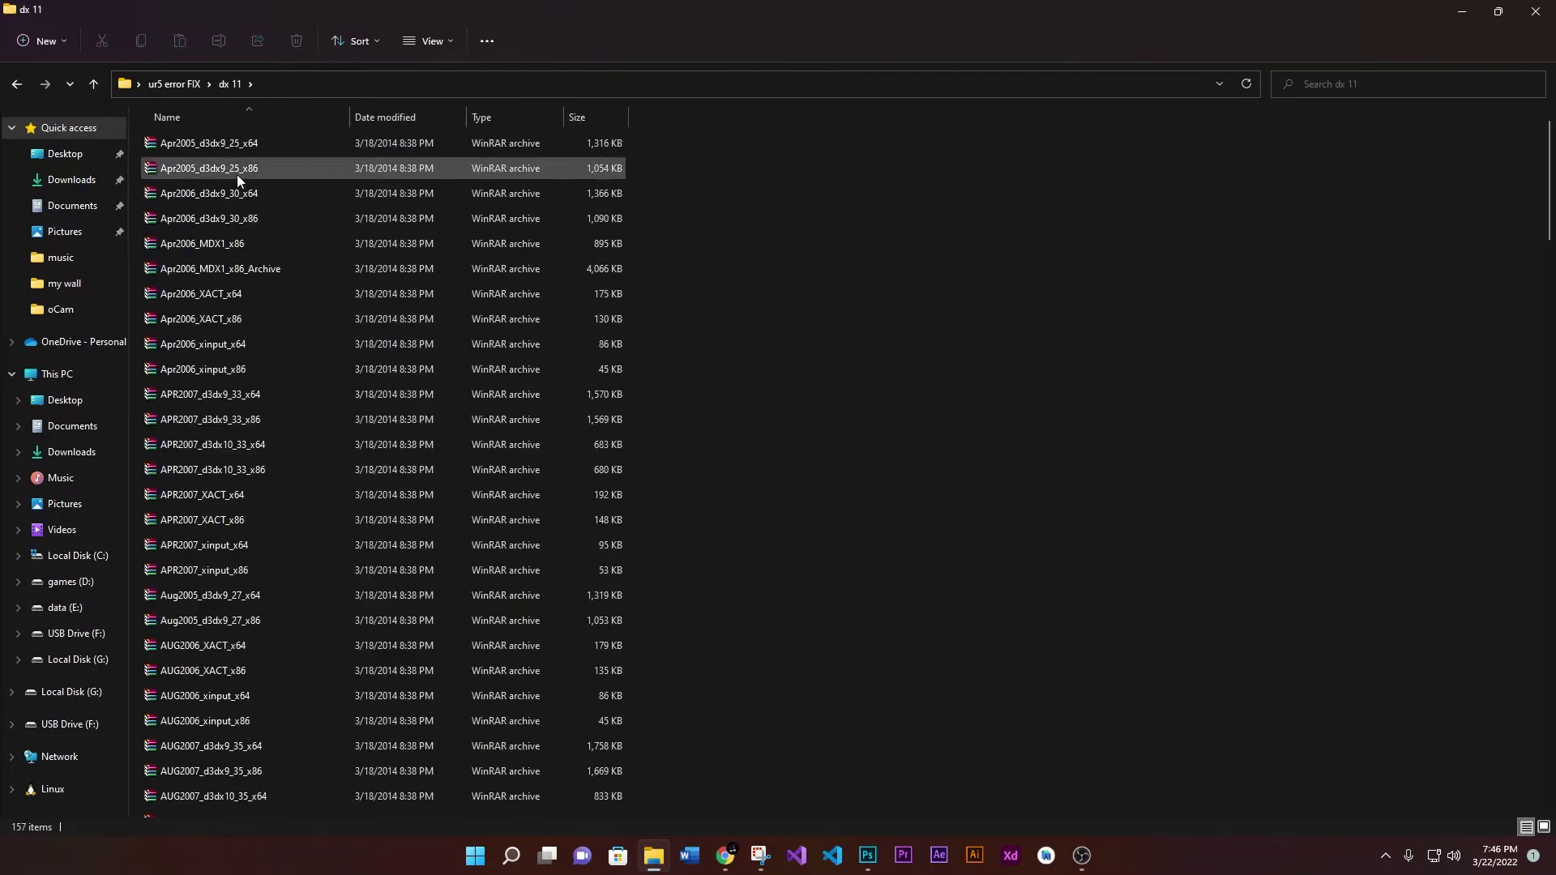
left_click(408, 43)
left_click(430, 79)
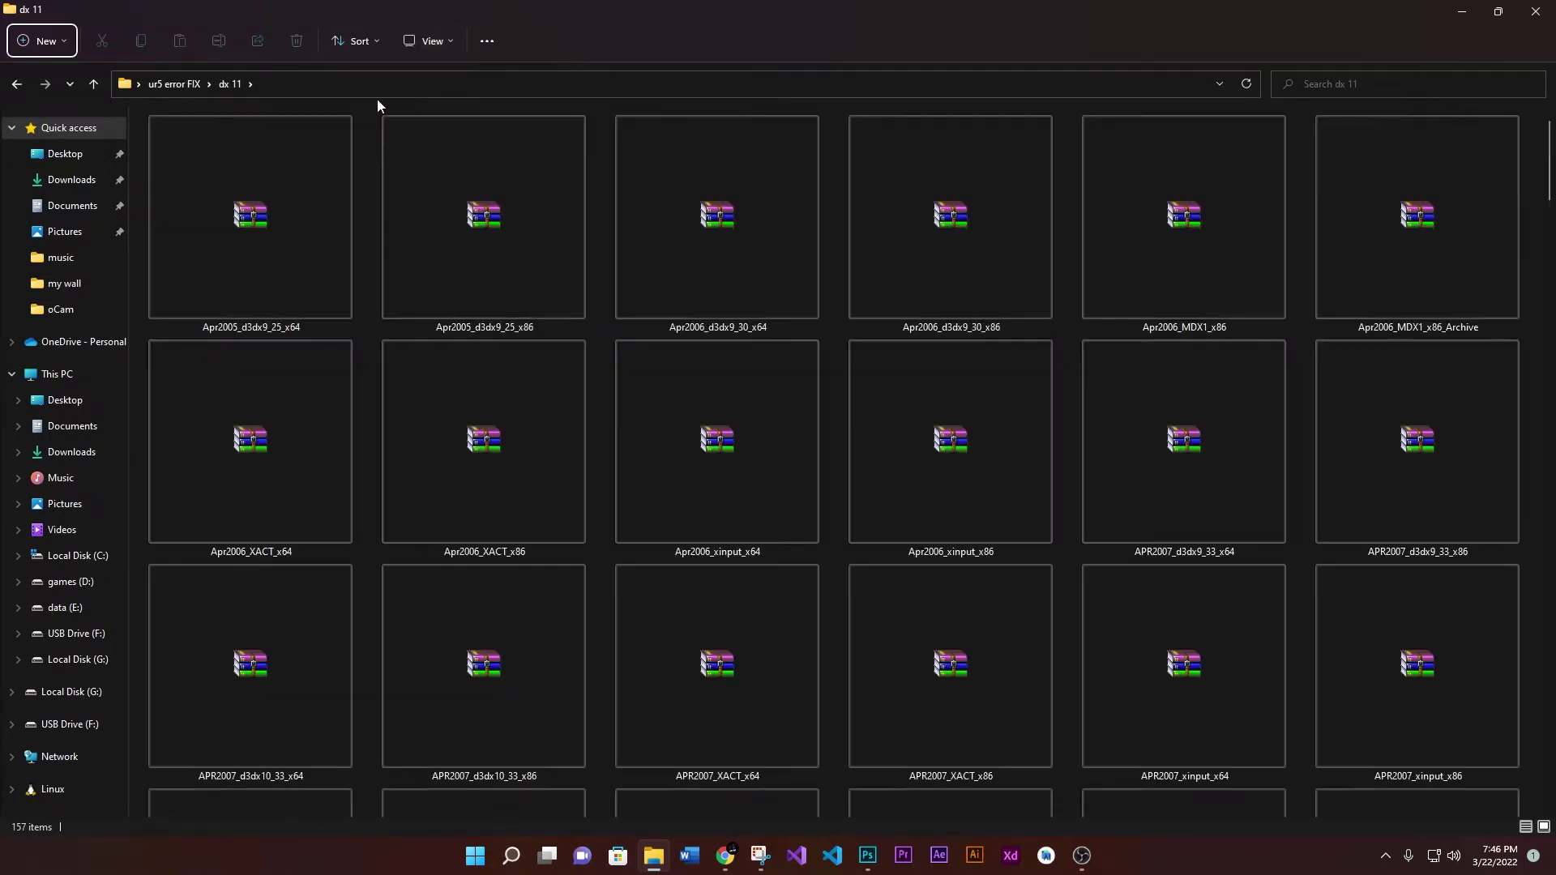
scroll(599, 271, "down", 8)
scroll(616, 281, "down", 3)
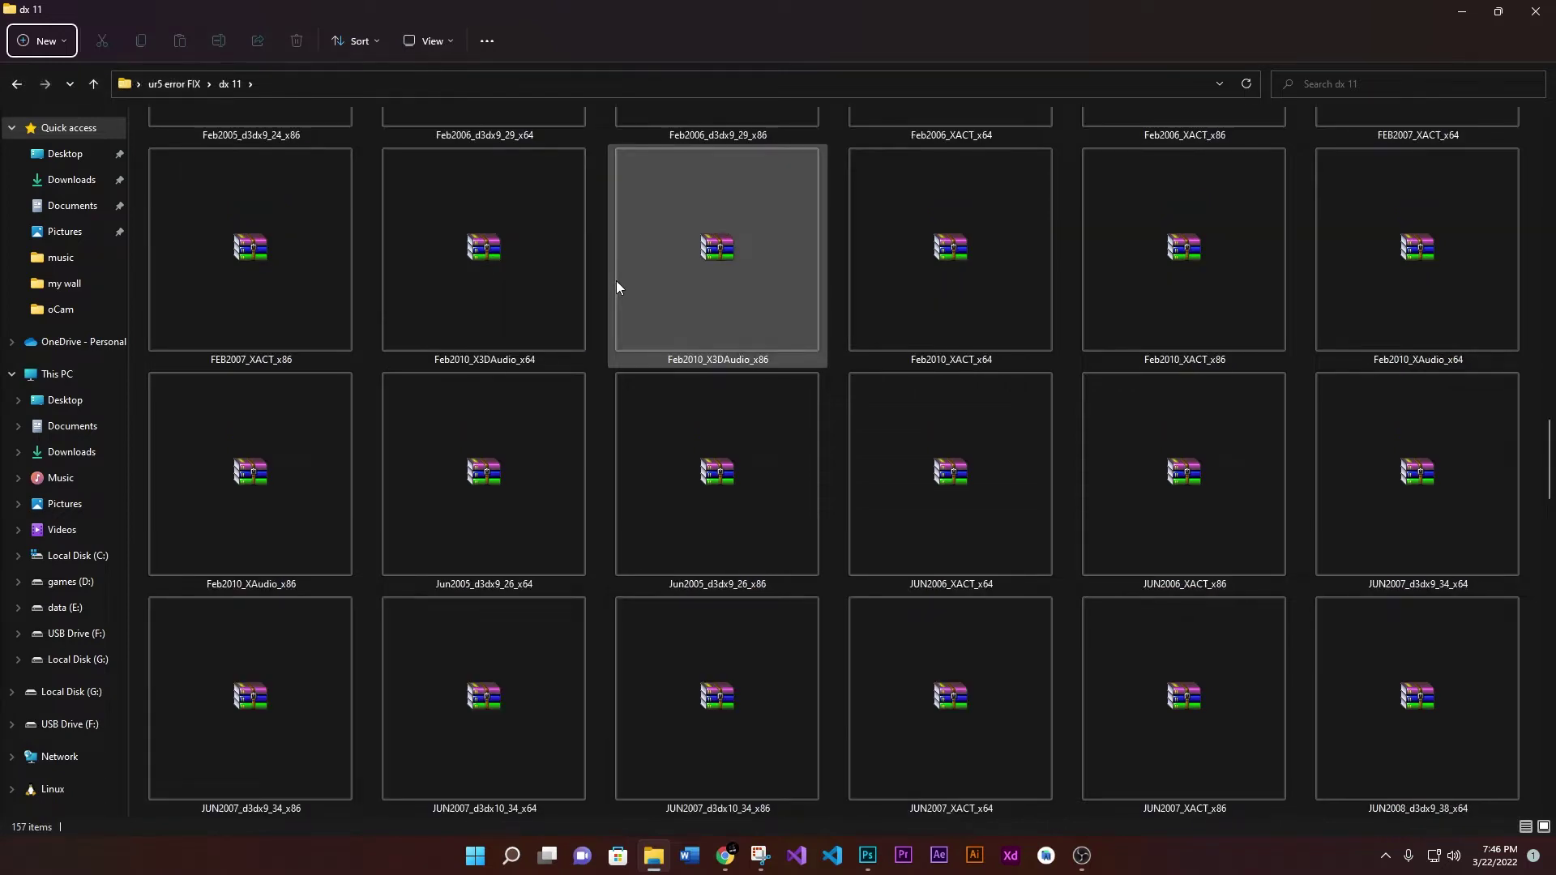
scroll(616, 280, "up", 5)
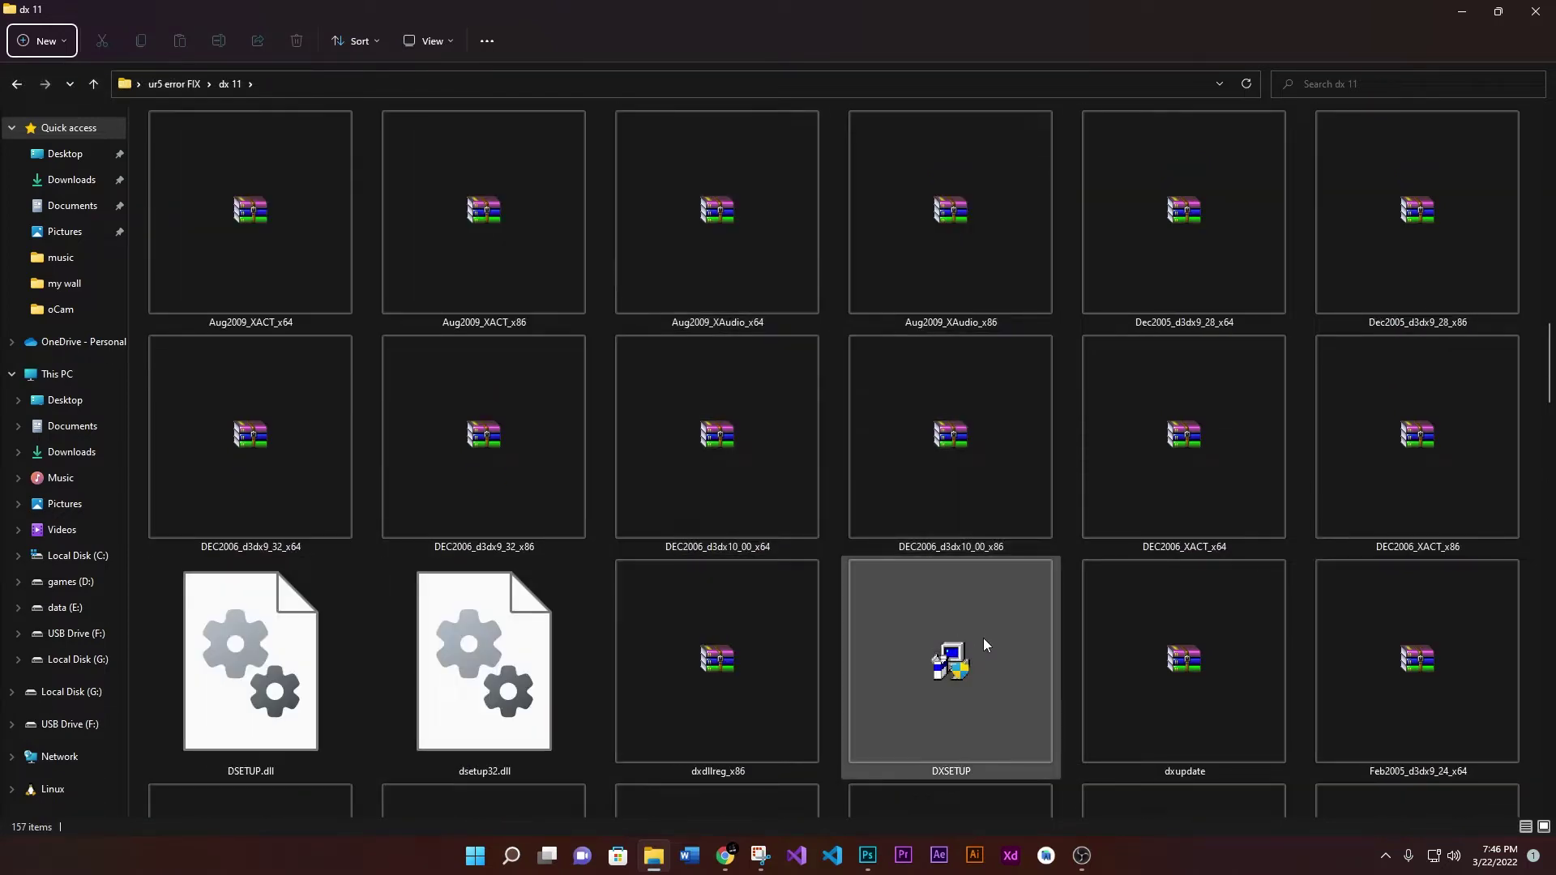
left_click(980, 663)
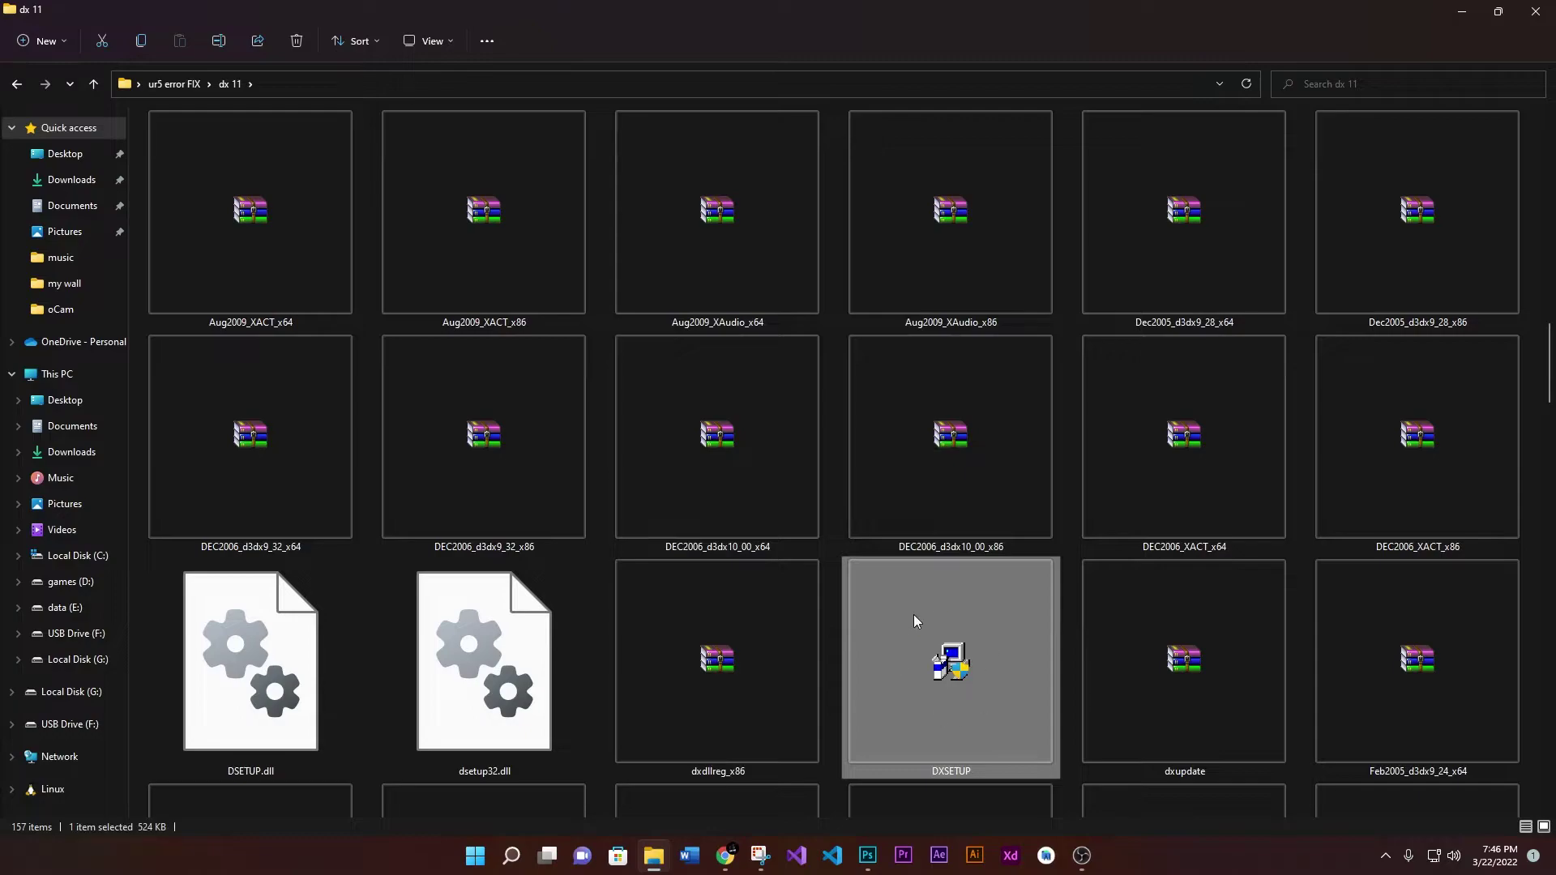
double_click(979, 668)
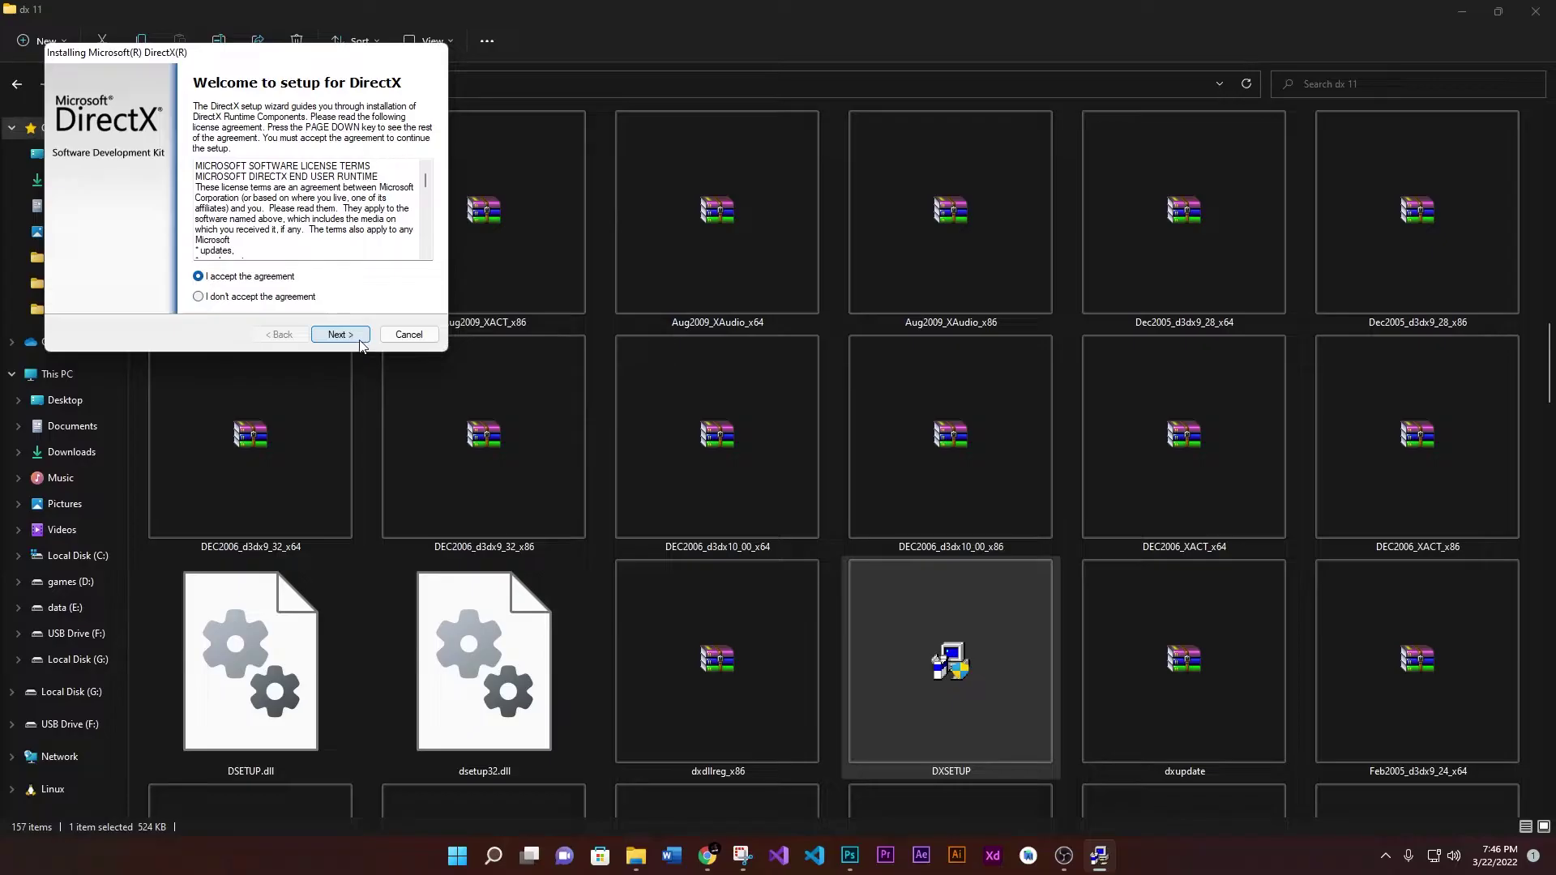
- Install the DirectX runtime components with the license agreement accepted and finish the setup wizard
left_click(333, 335)
left_click(333, 335)
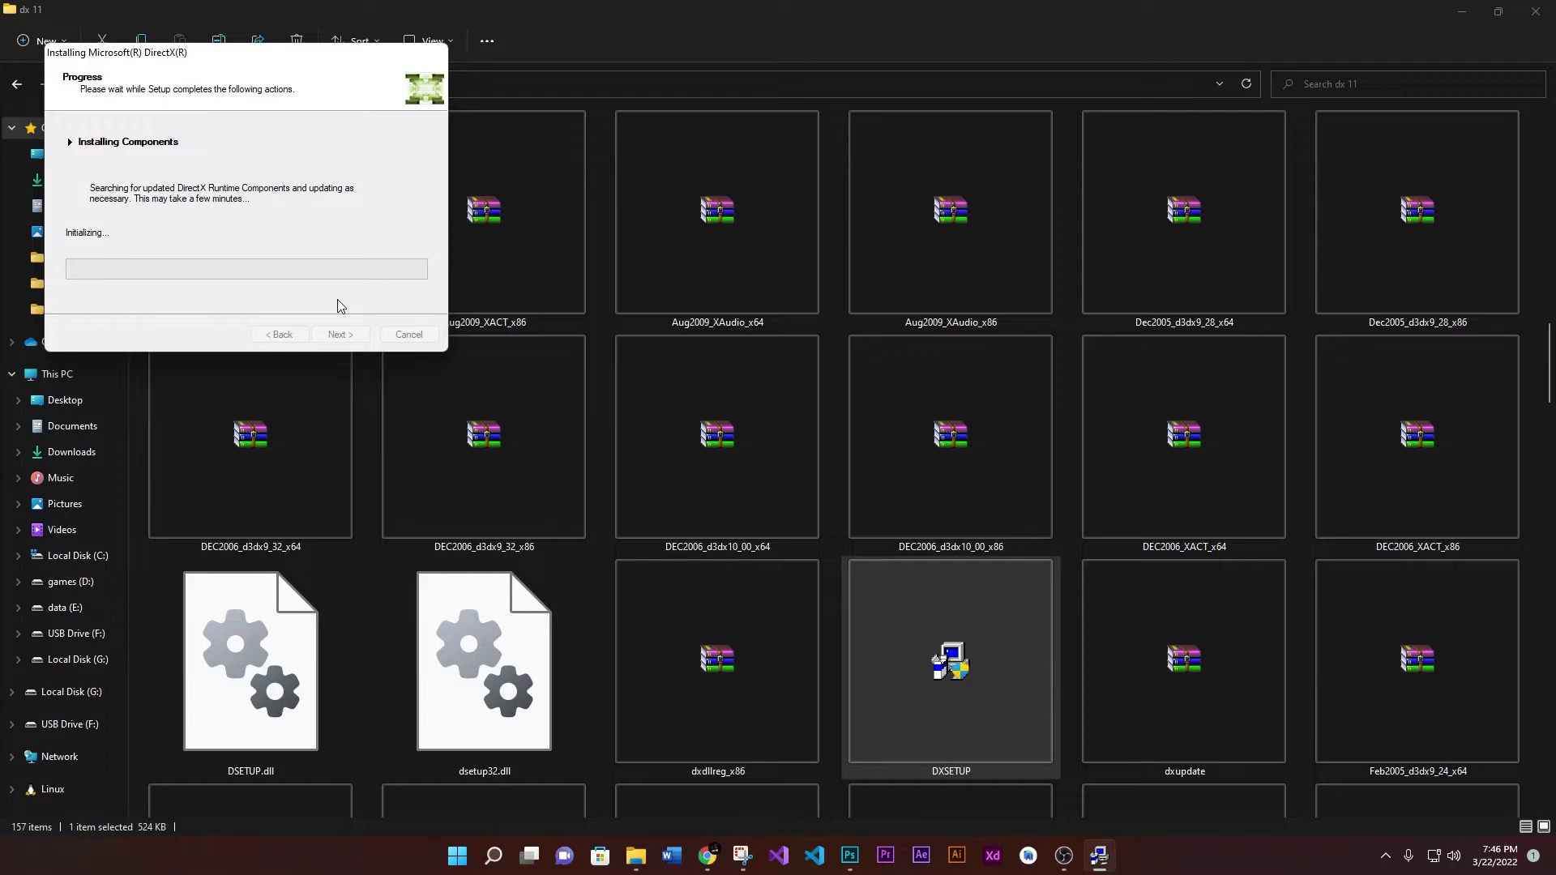
left_click_drag(270, 61, 332, 67)
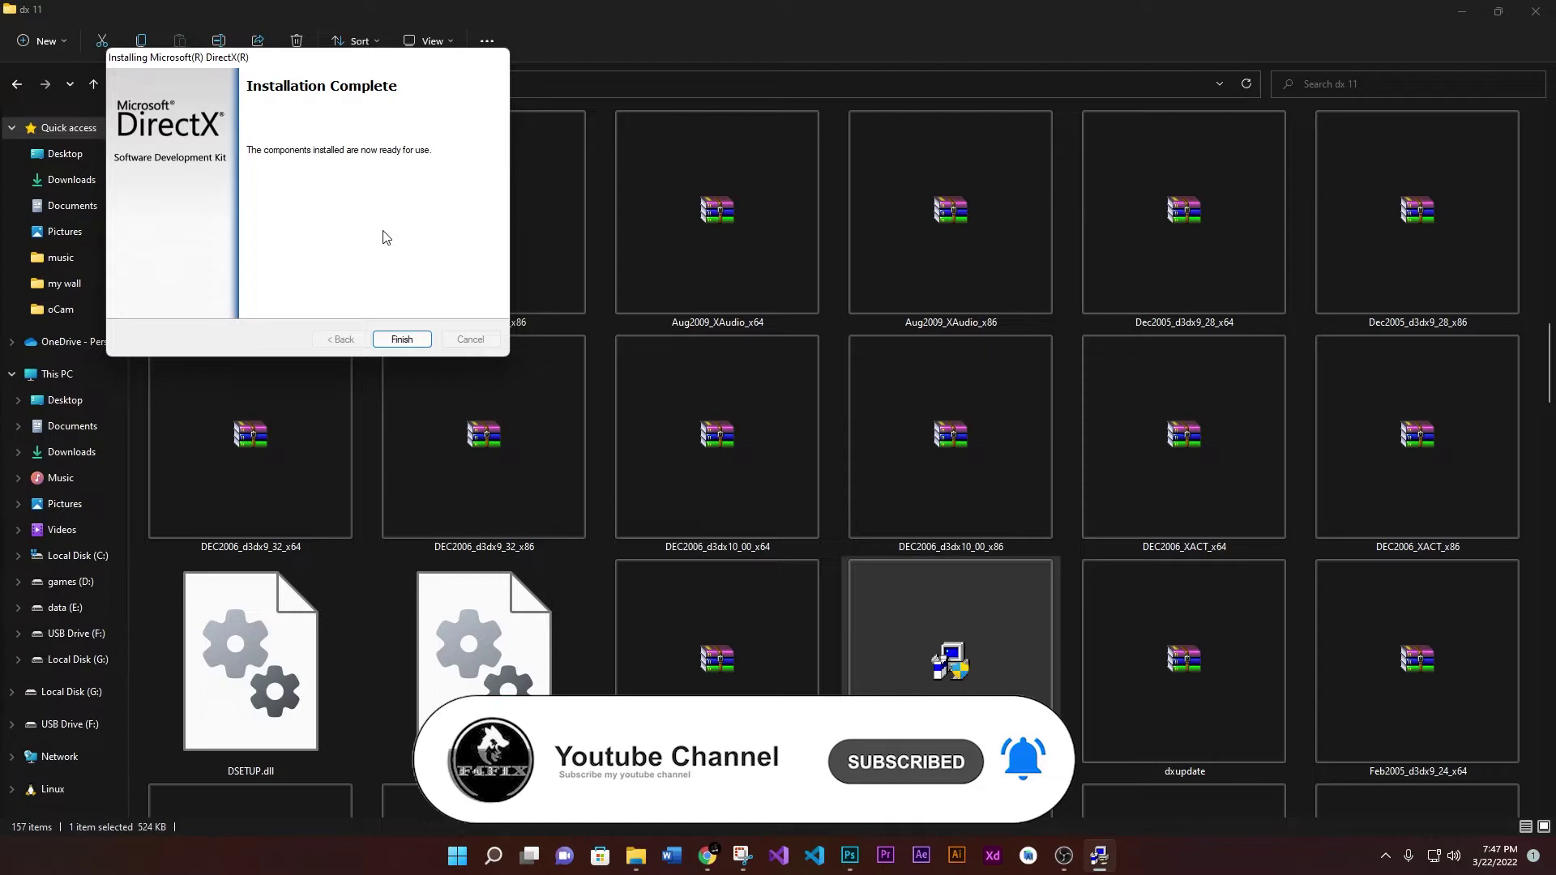
left_click(409, 337)
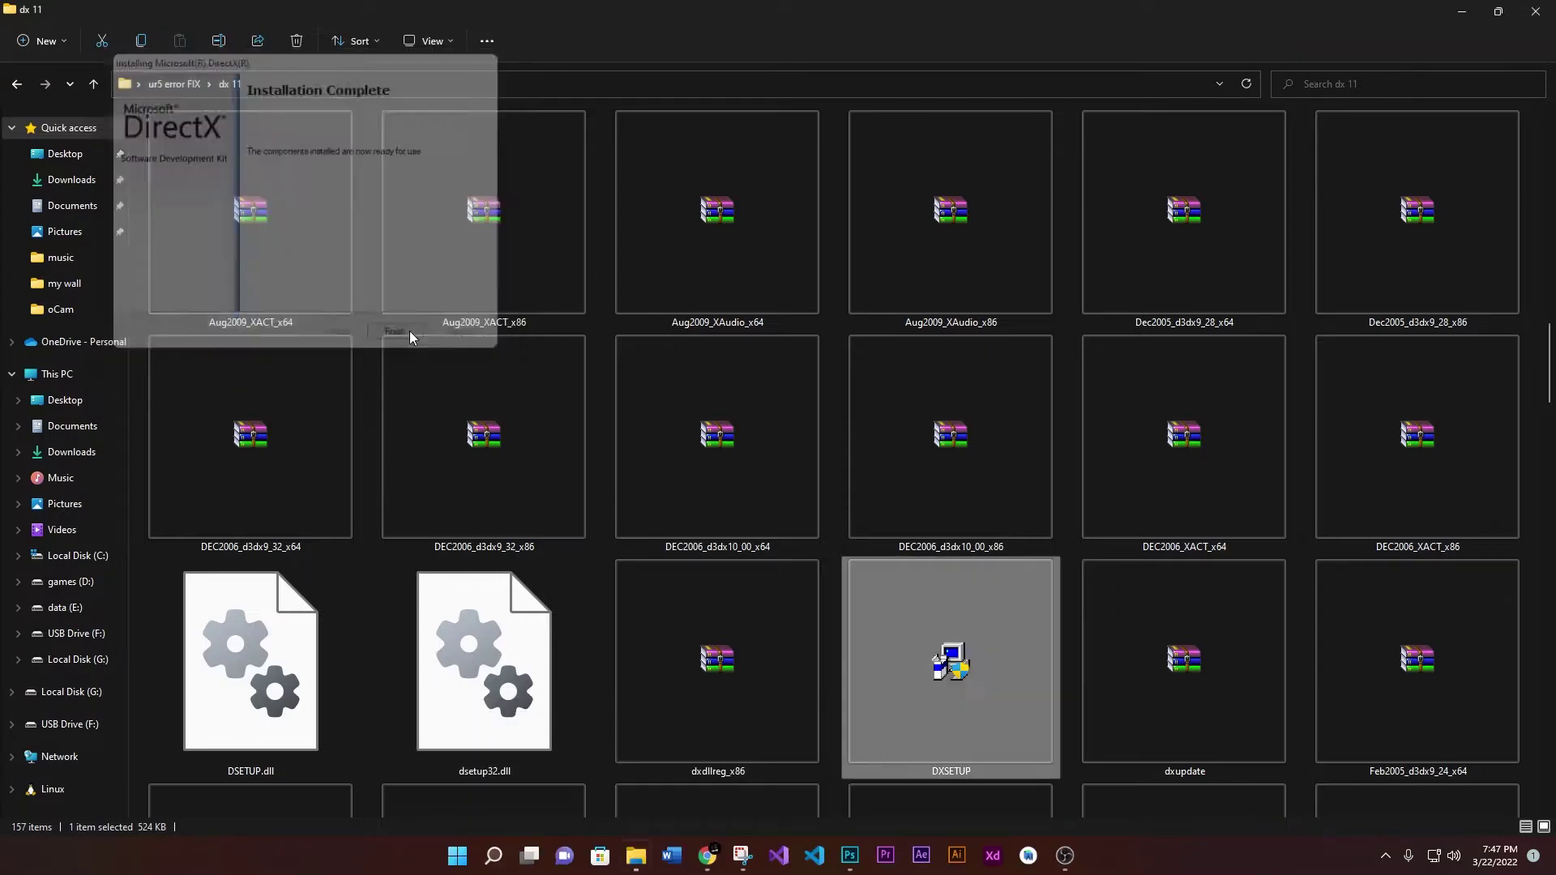
- Run dxwebsetup from the DX12 Latest UPATED folder as administrator
key("alt+Left")
left_click(580, 387)
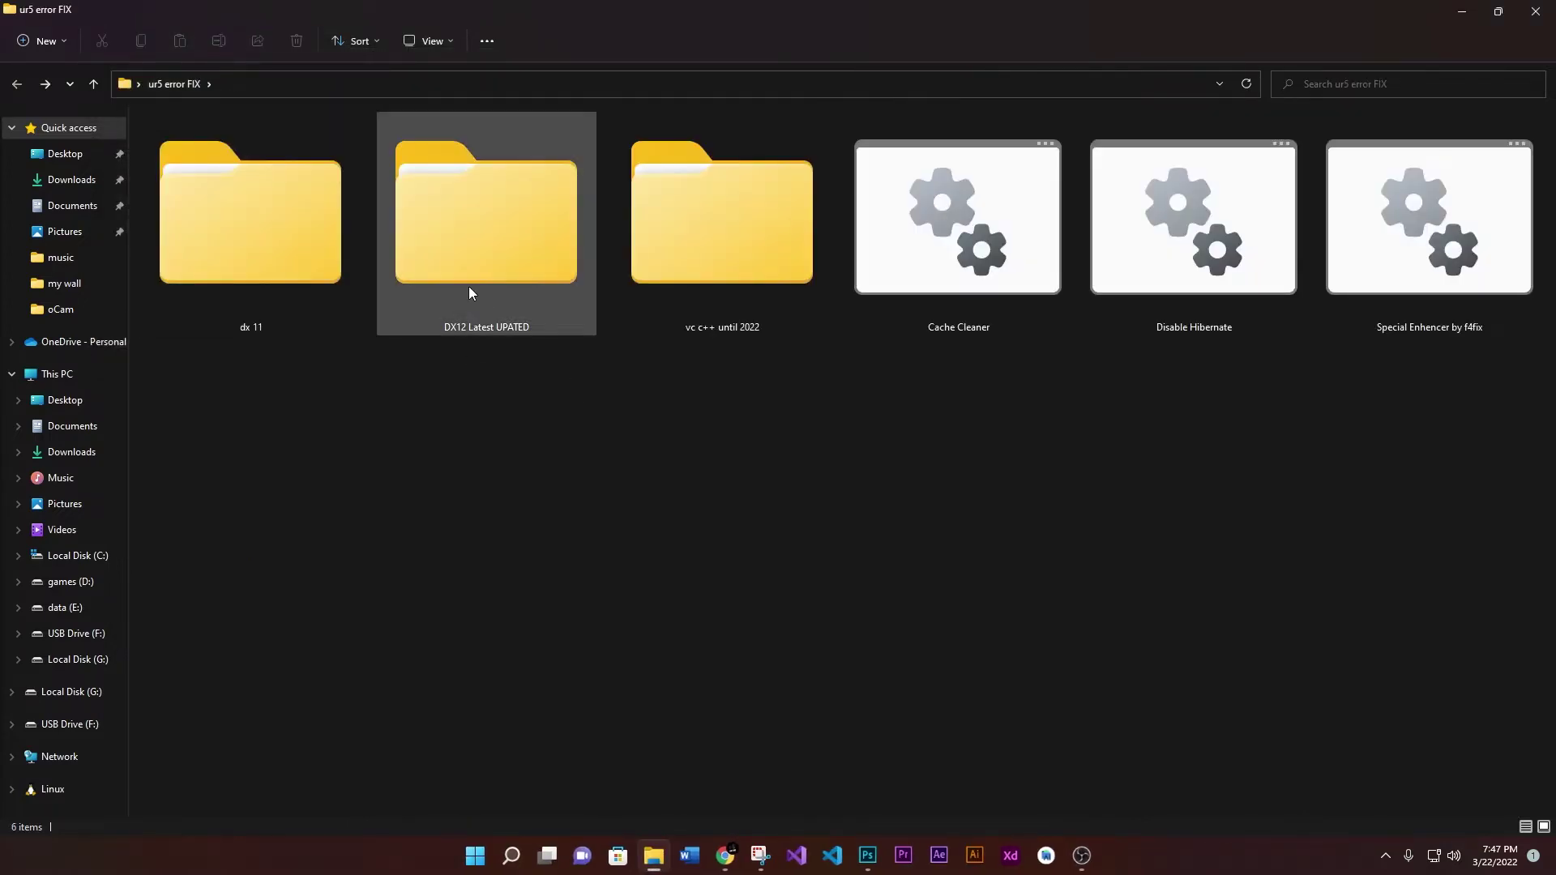
double_click(470, 288)
right_click(193, 148)
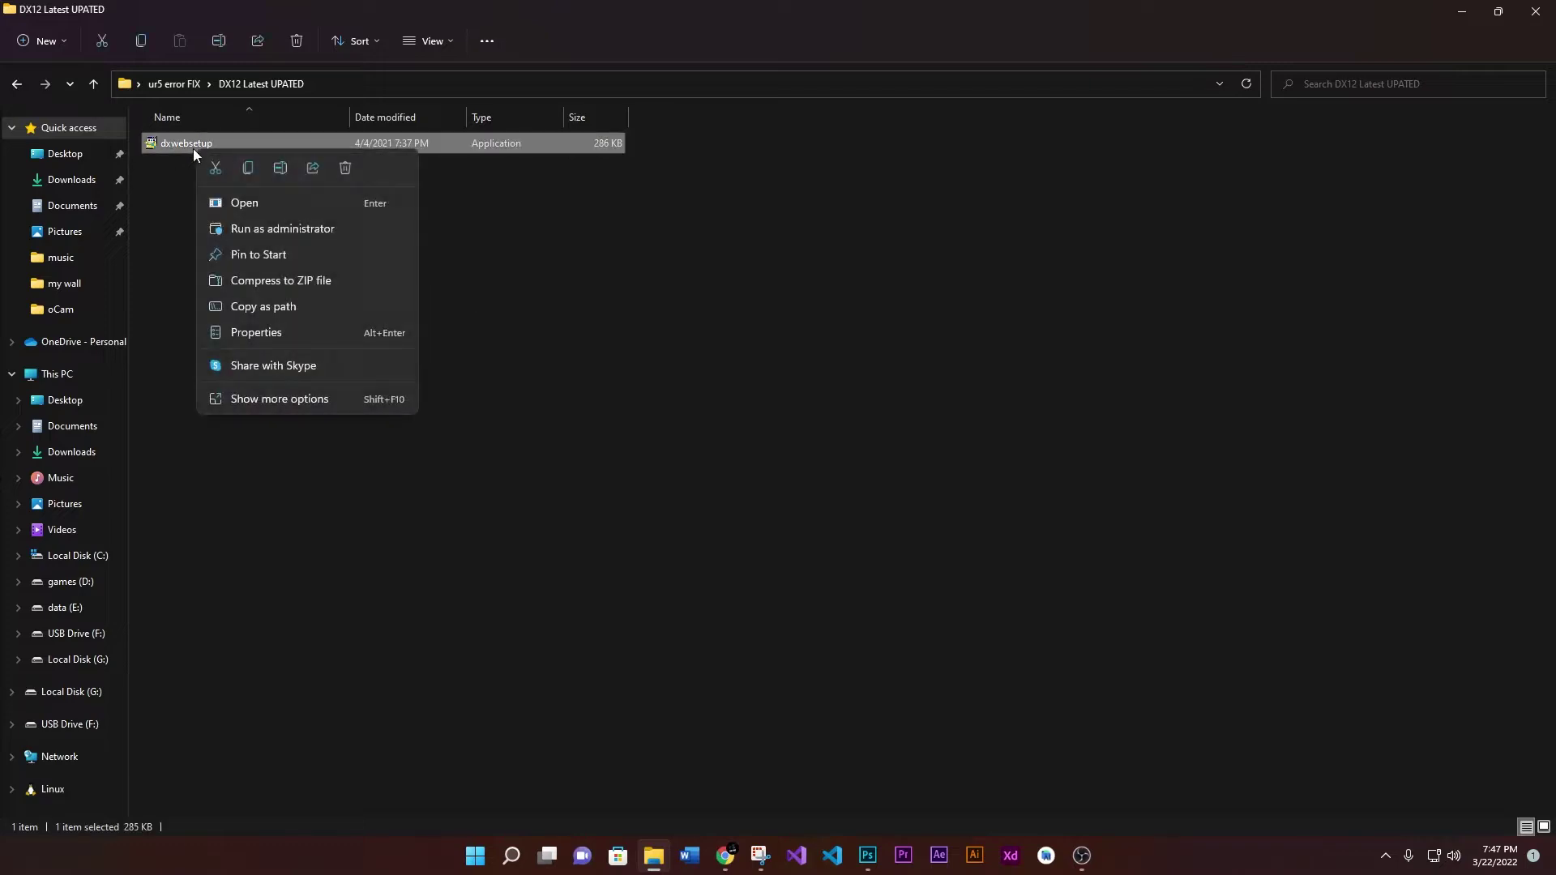
left_click(230, 232)
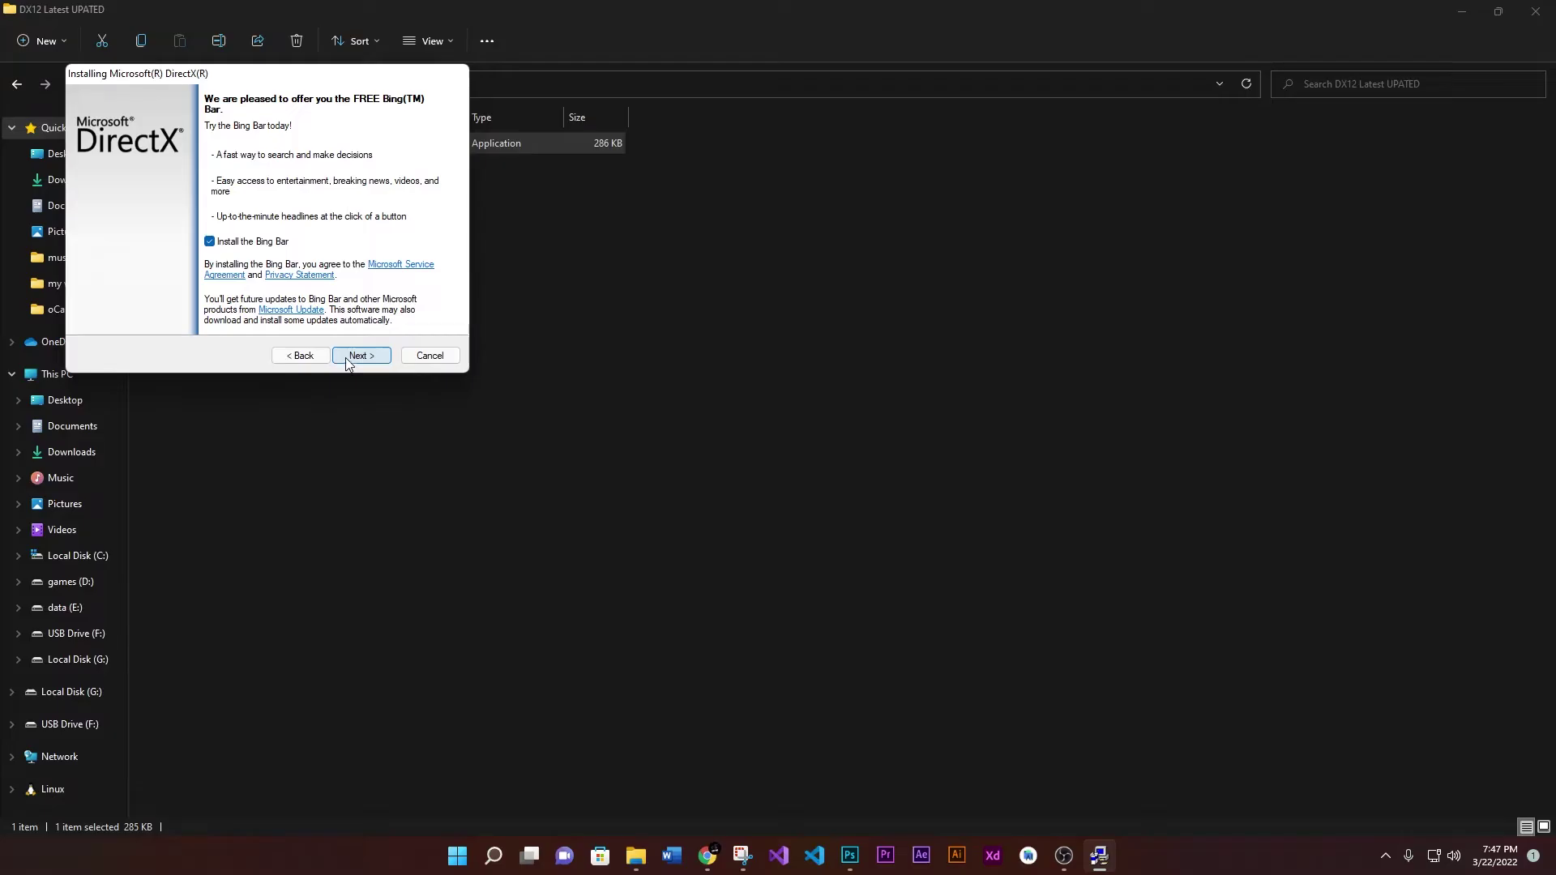
- Opt out of installing the Bing Bar and complete the DirectX web setup
left_click(210, 241)
left_click(359, 358)
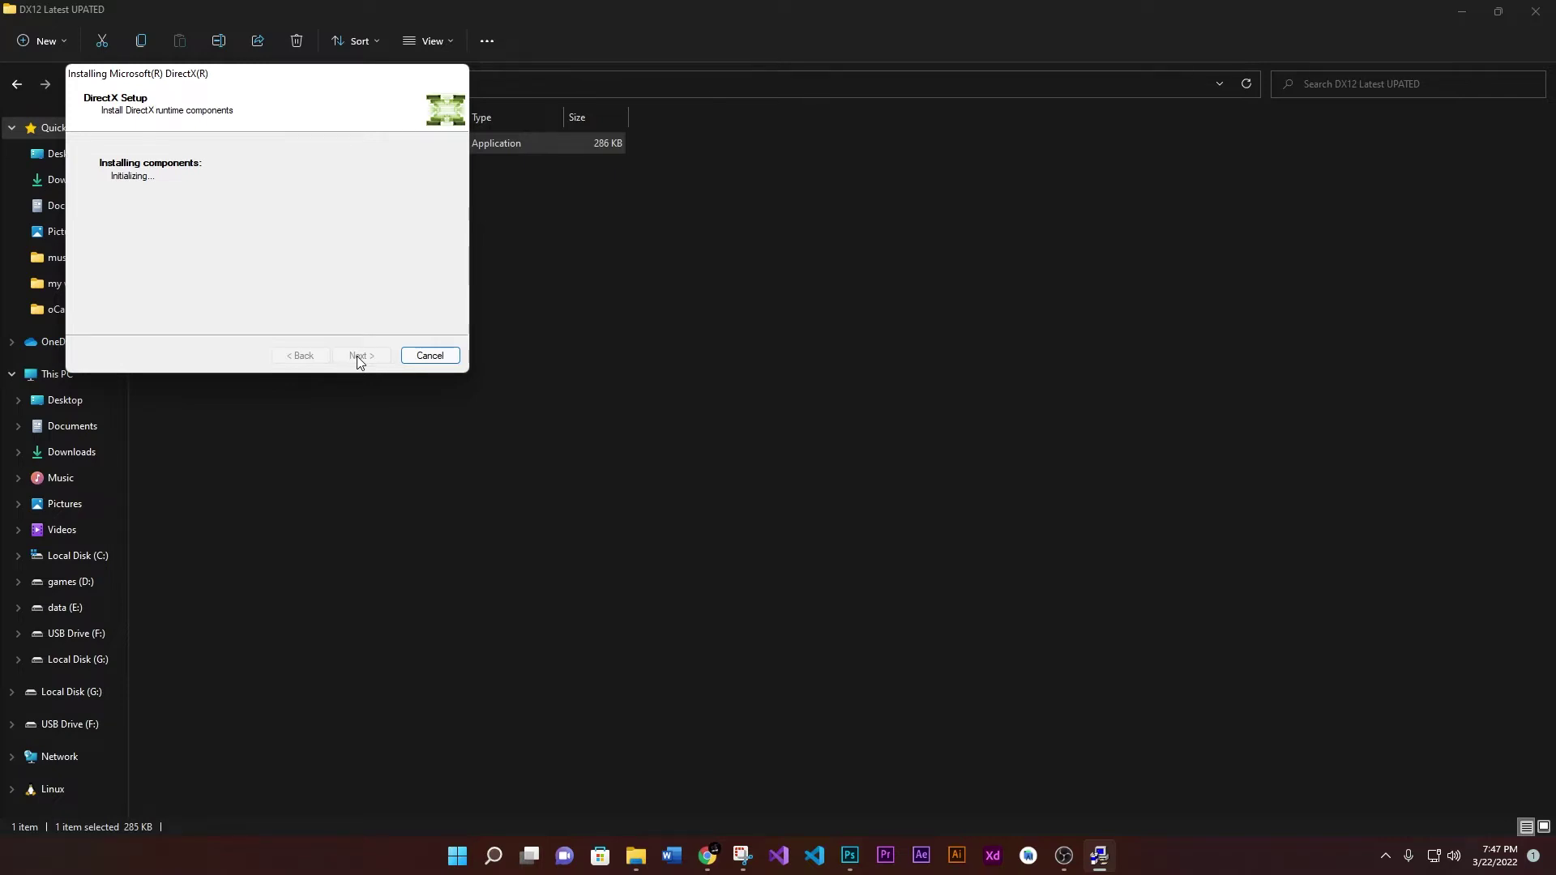
left_click(356, 357)
- Run the install_all batch file from the vc c++ until 2022 folder as administrator
key("alt+Left")
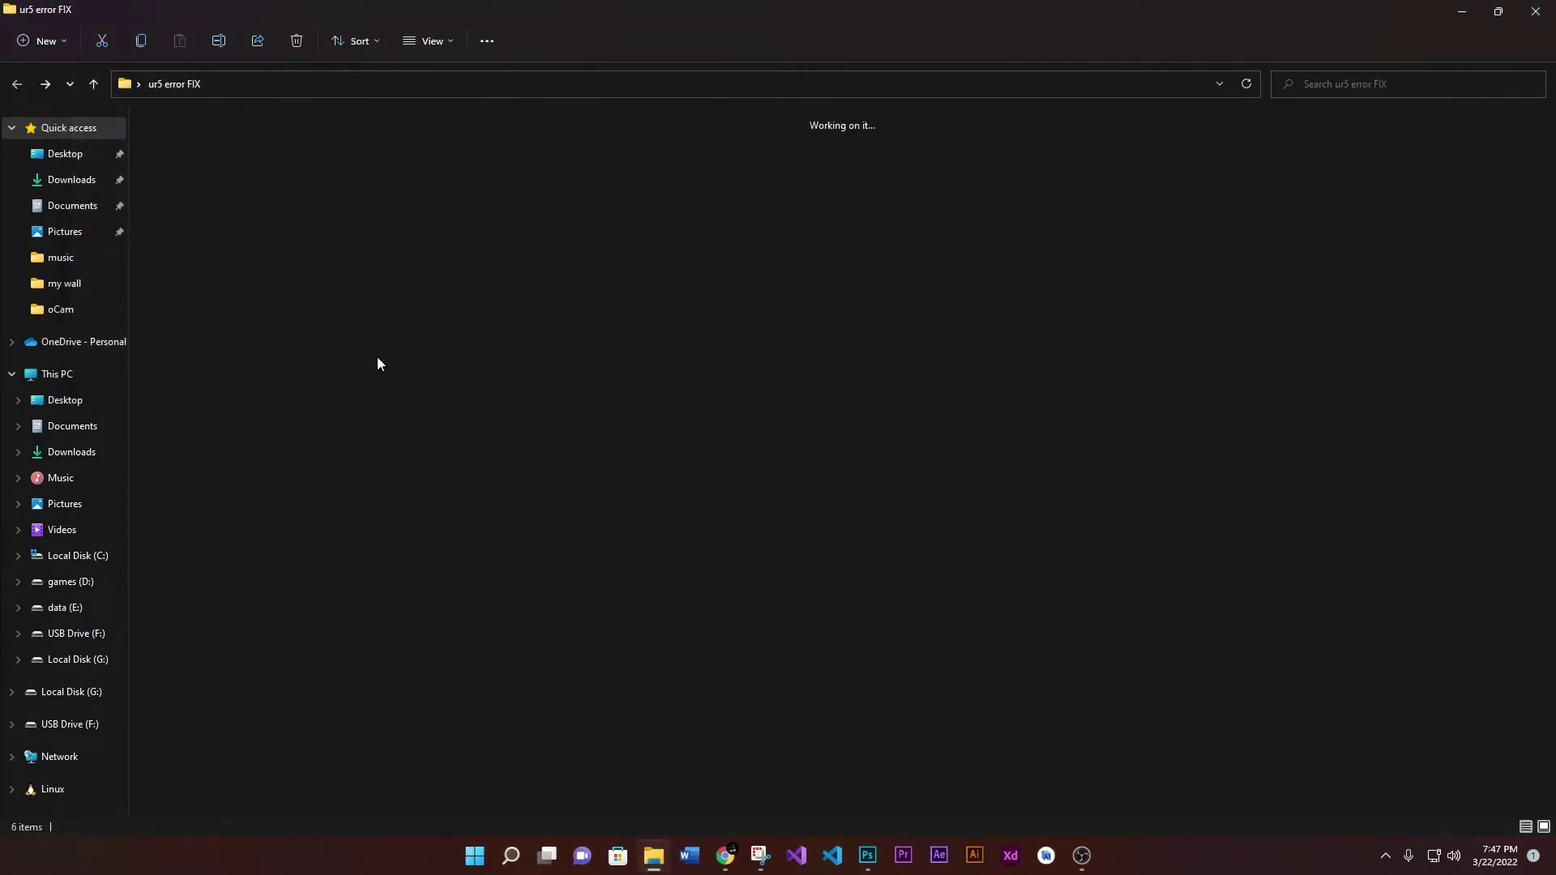
double_click(682, 322)
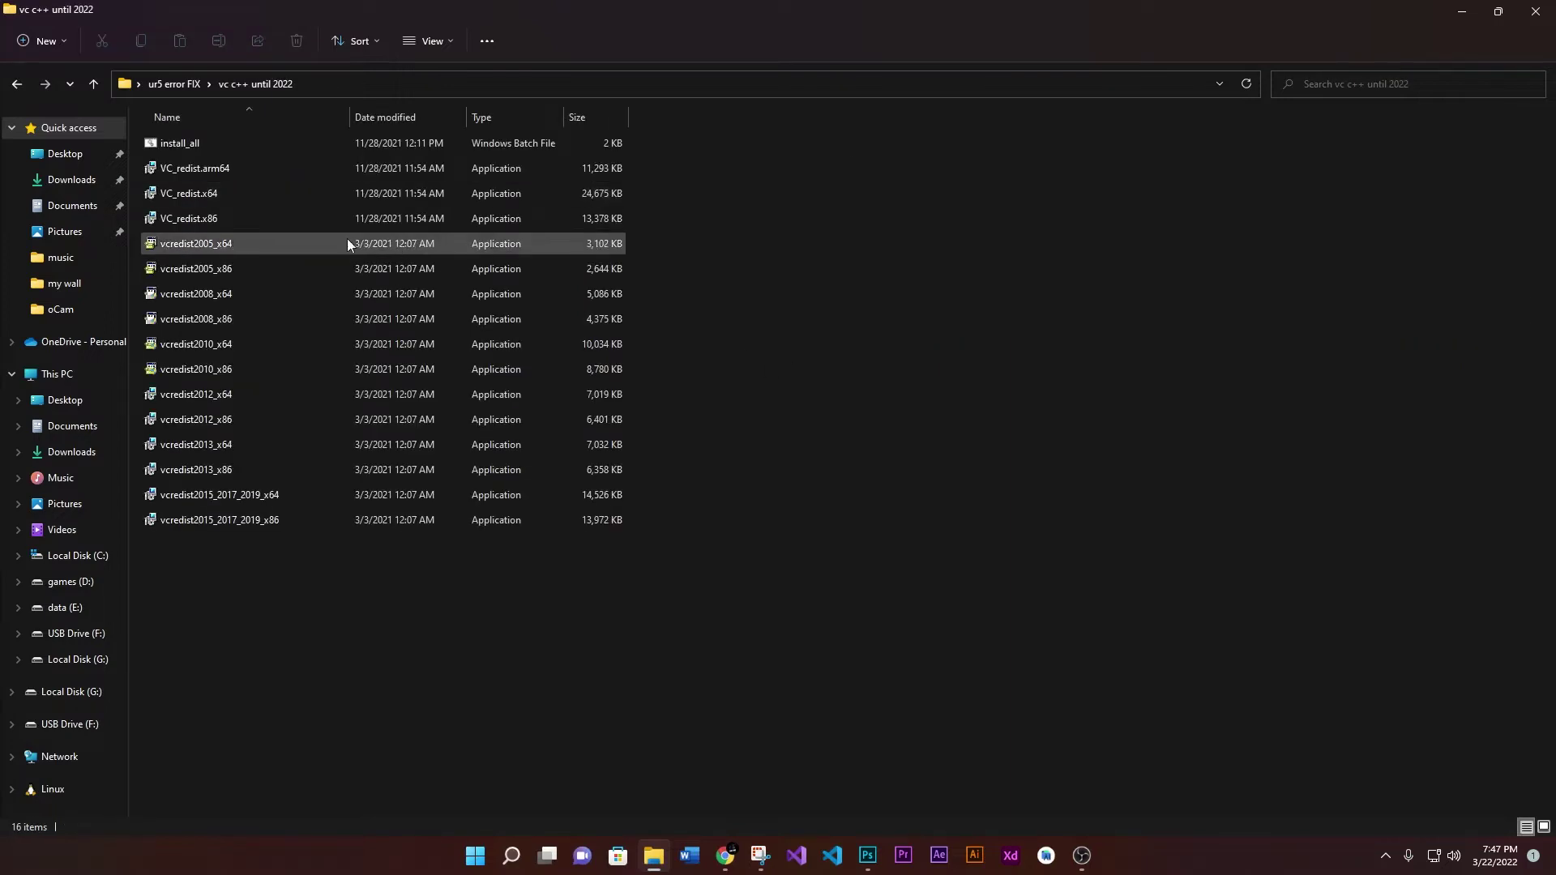
left_click(248, 148)
right_click(247, 144)
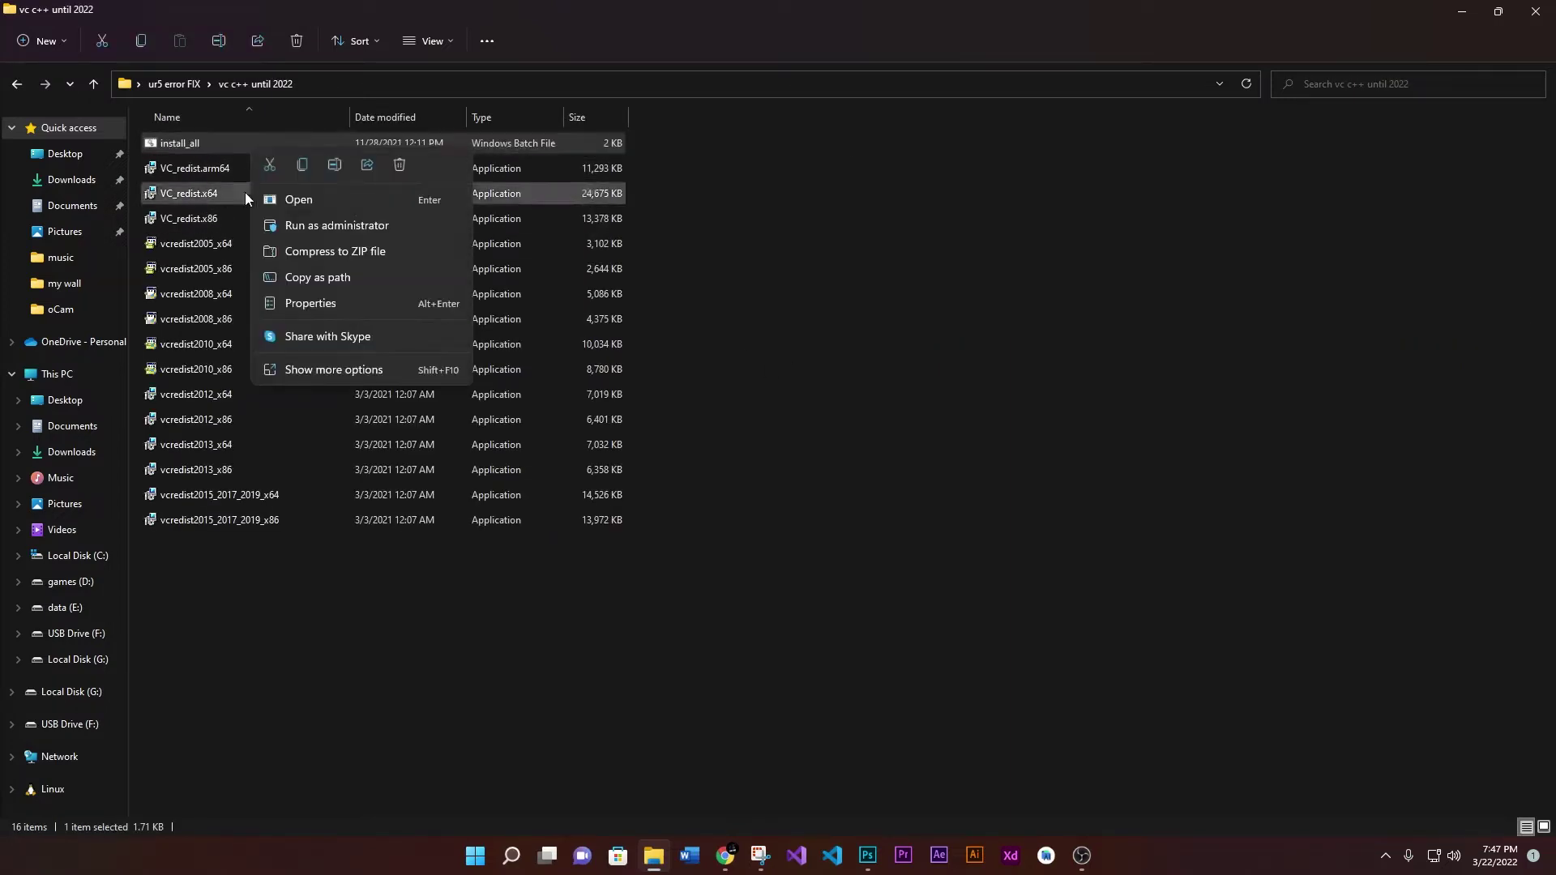
left_click(337, 224)
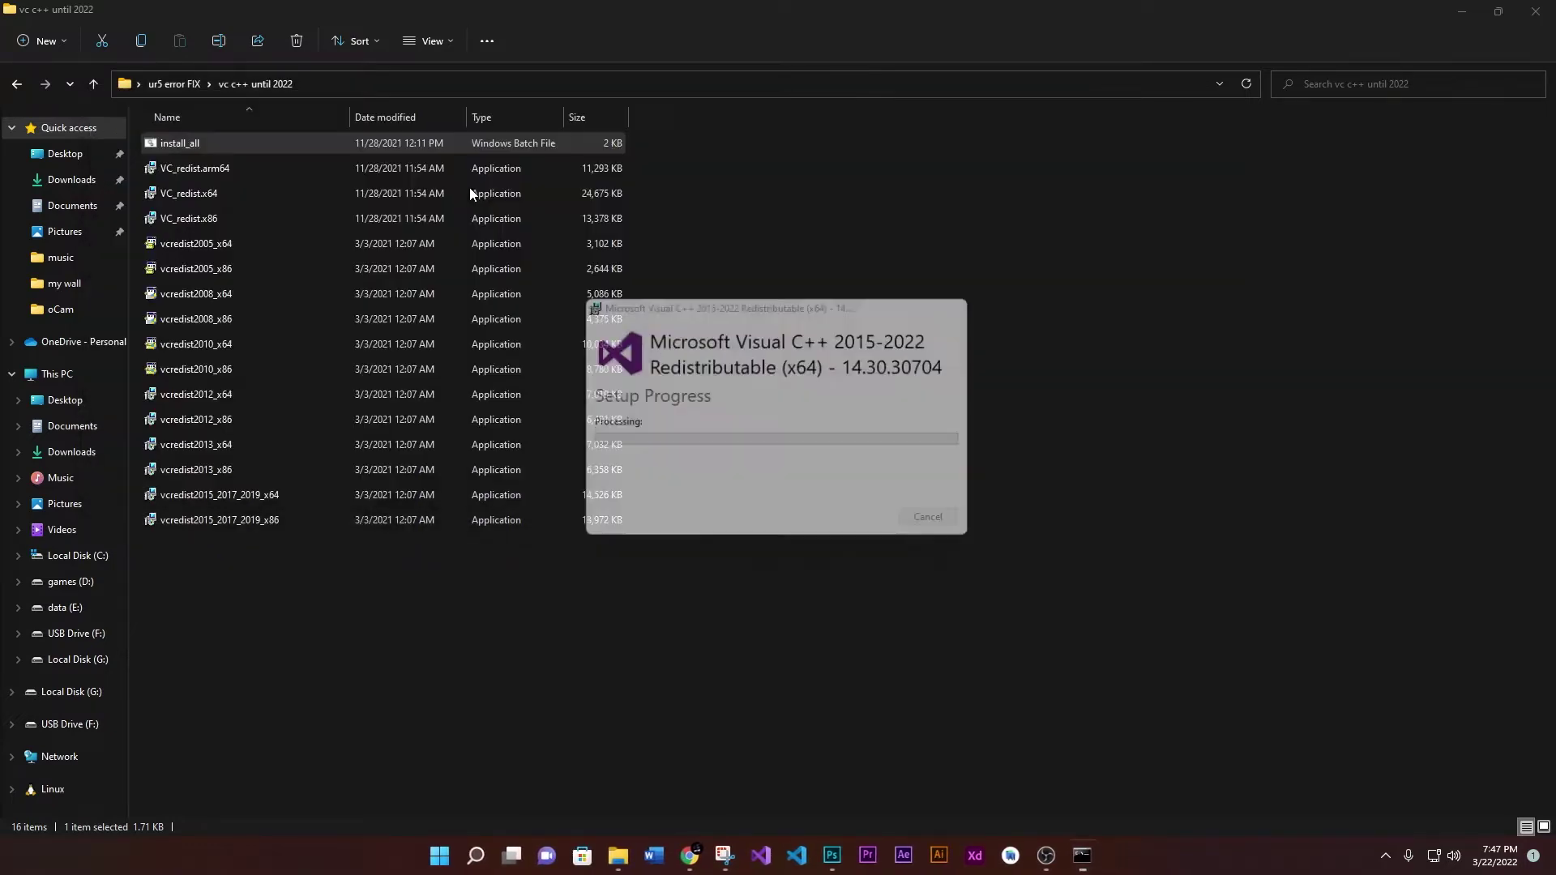
- Return to the ur5 error FIX folder, run Cache Cleaner as administrator and dismiss its console window
key("BackSpace")
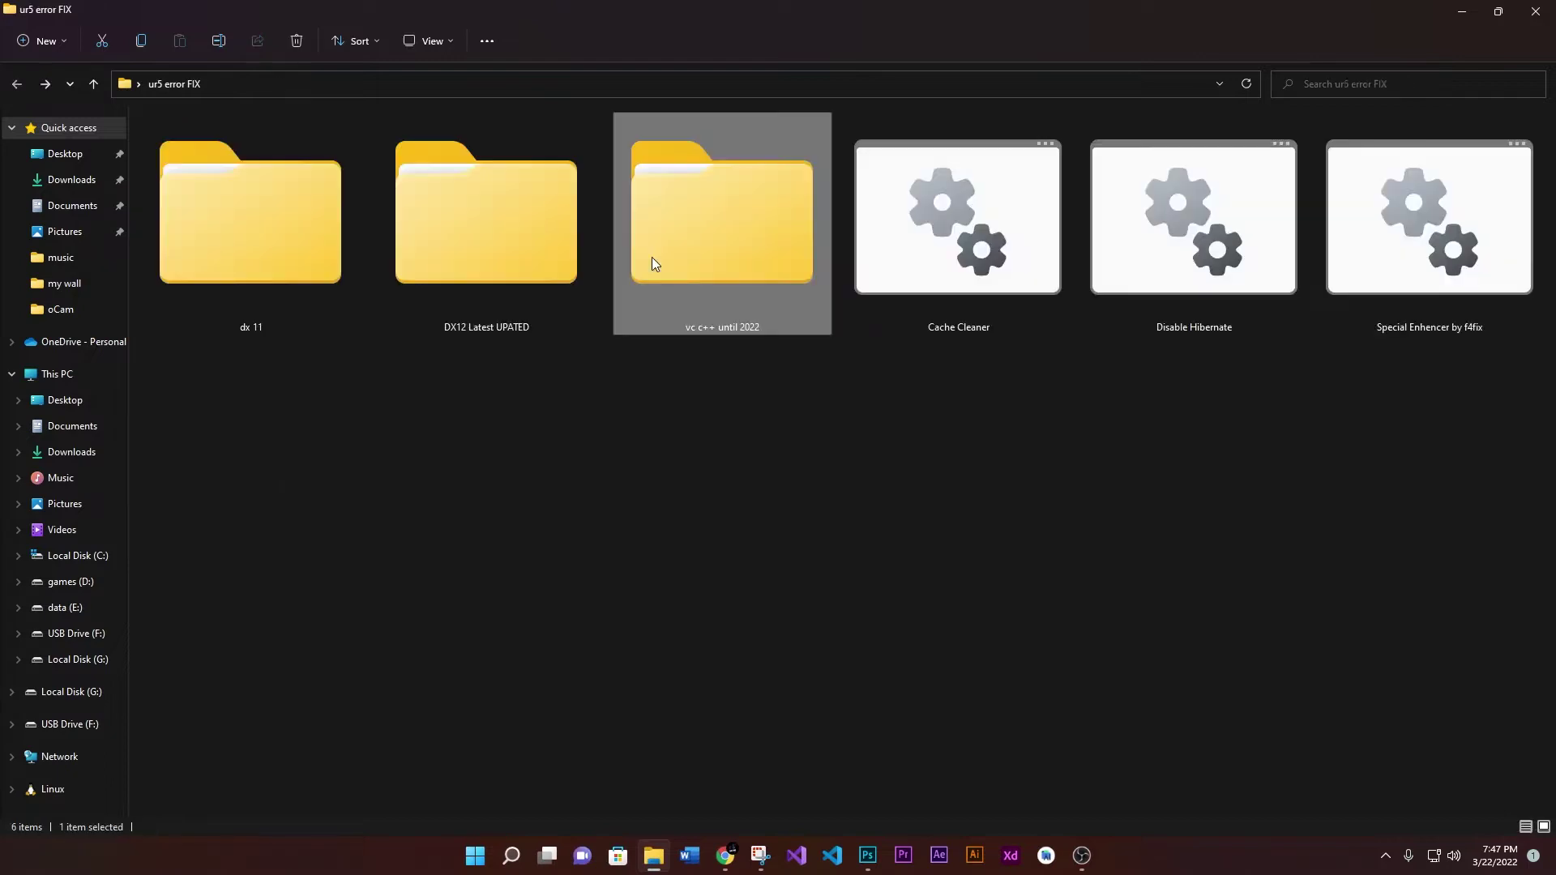
right_click(937, 310)
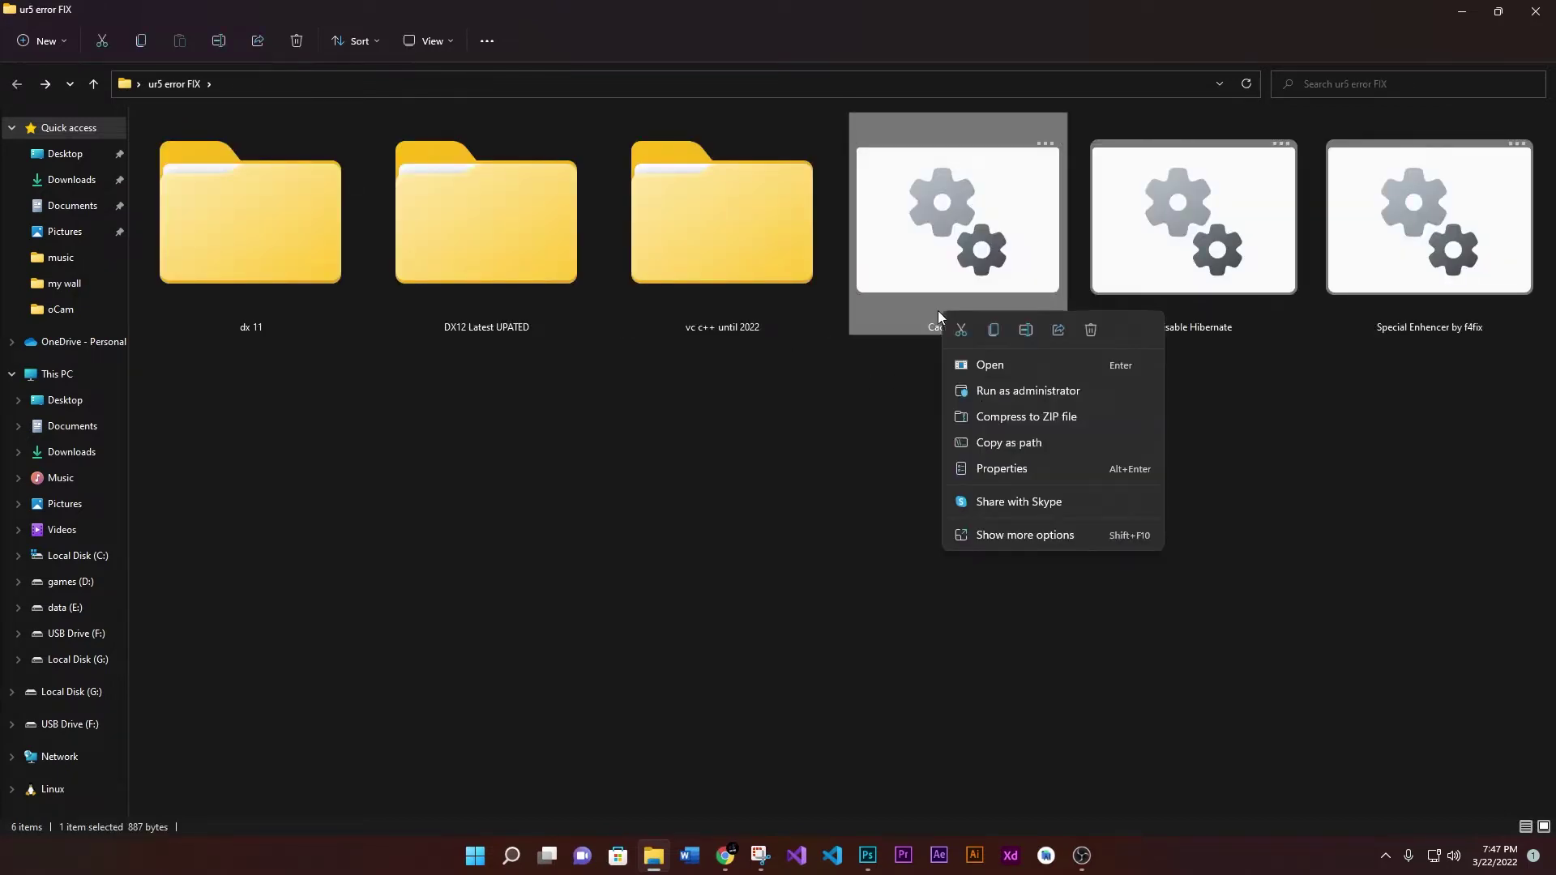
left_click(986, 399)
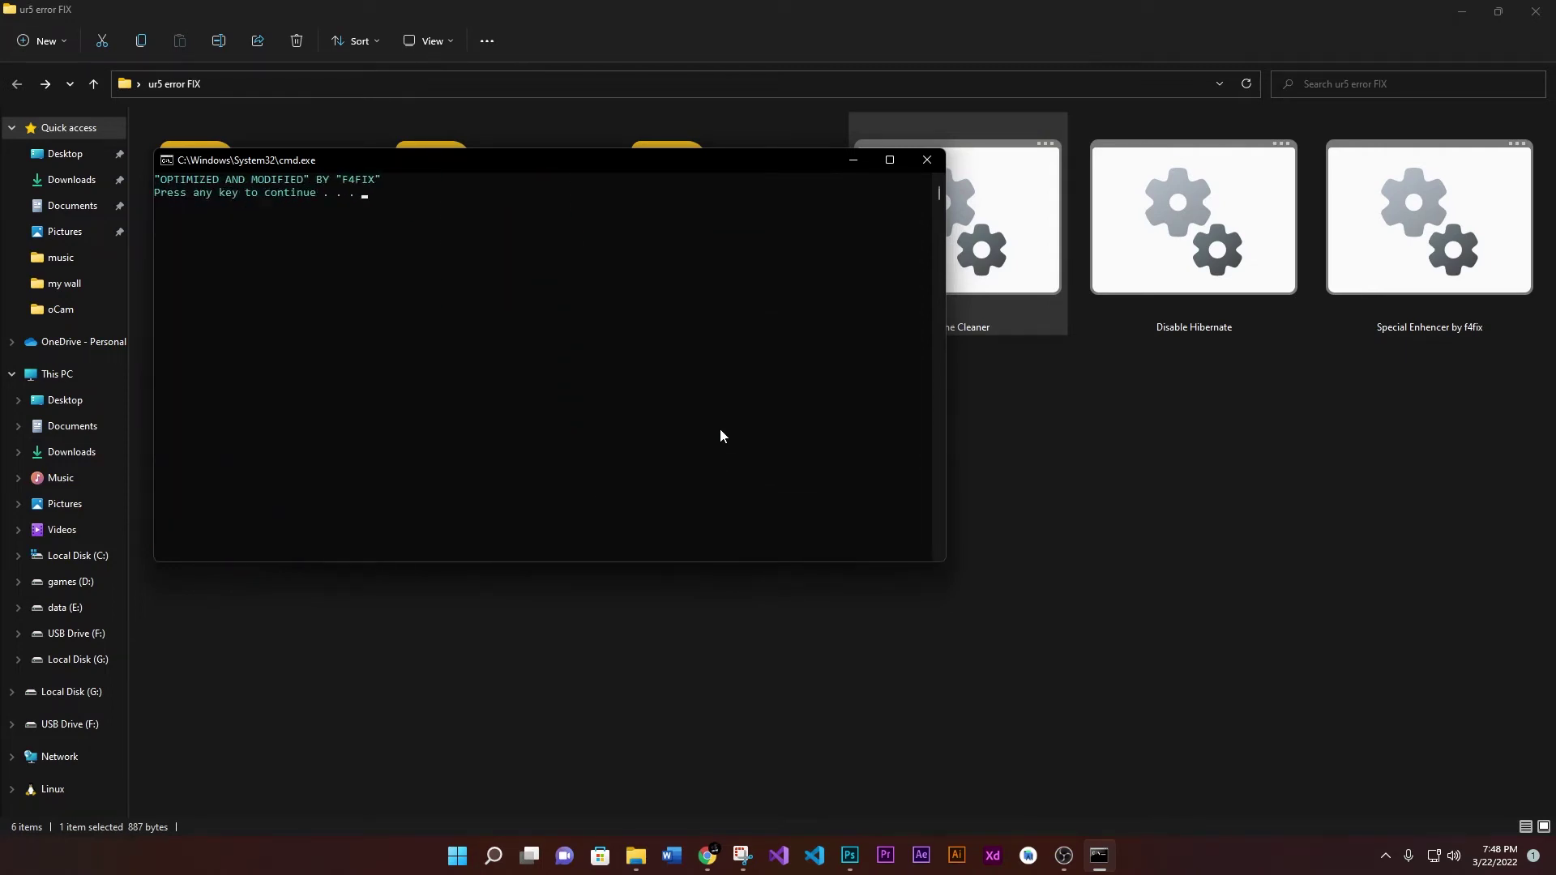
key("Return")
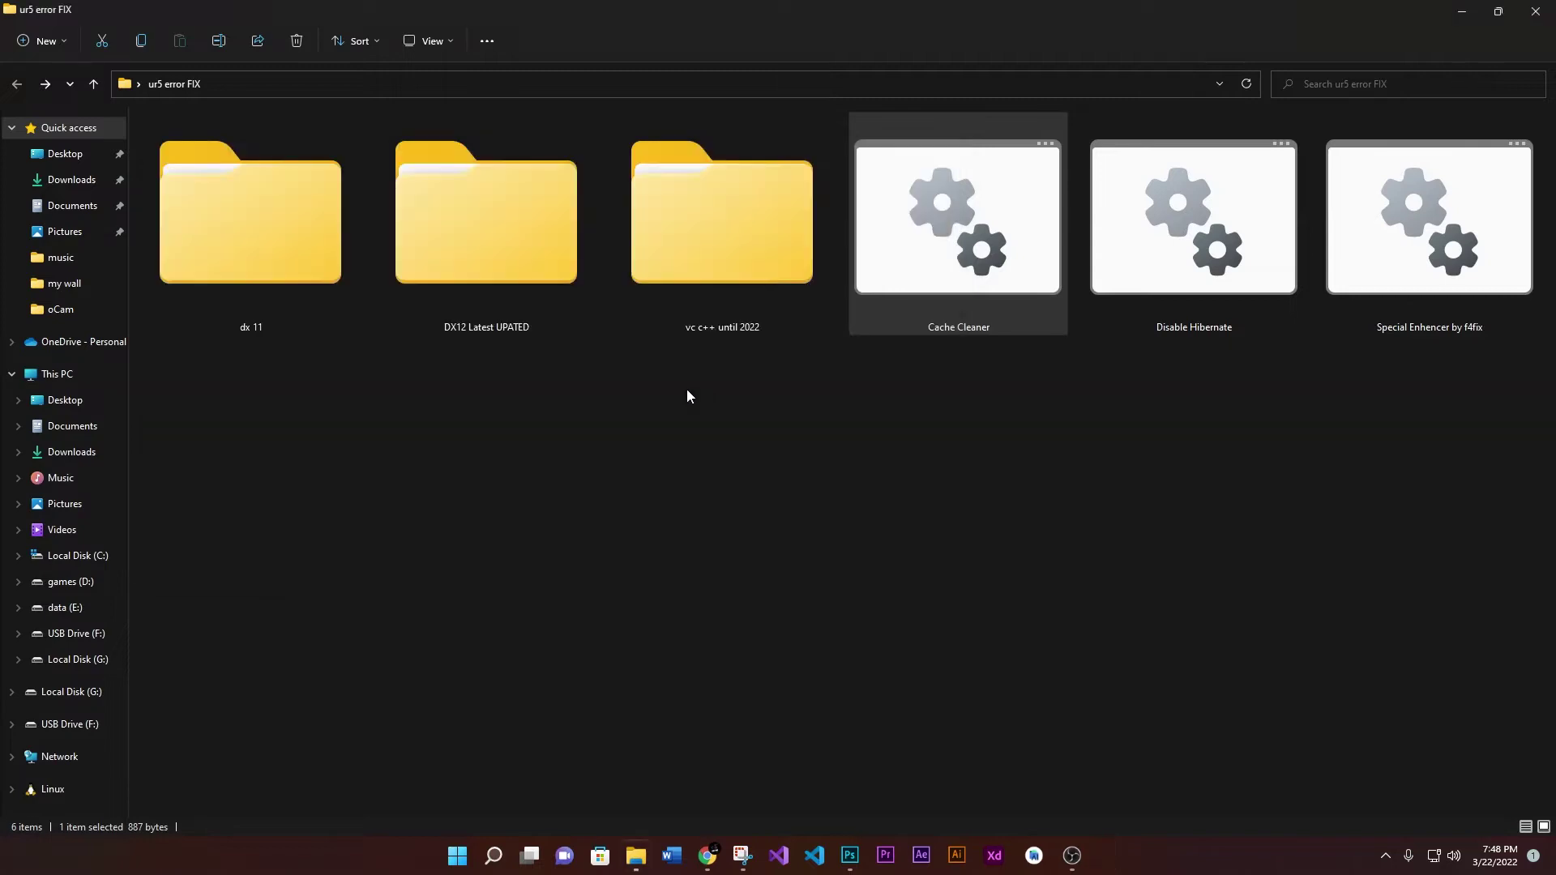
- Run Disable Hibernate as administrator, and finish Special Enhencer by f4fix with option 1, For Enable
left_click(1178, 328)
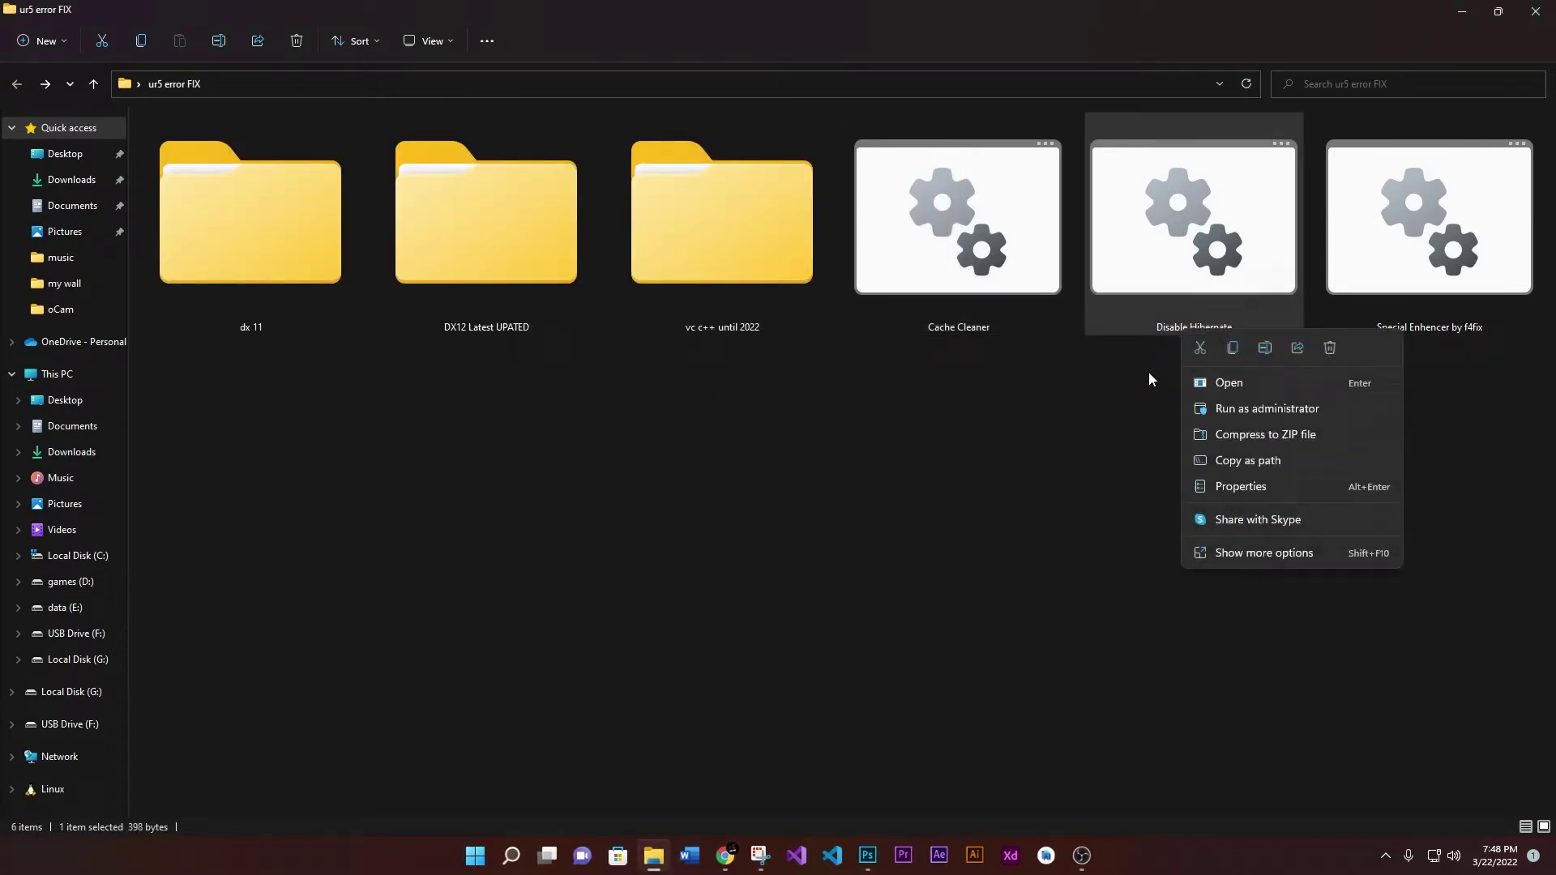
left_click(1237, 403)
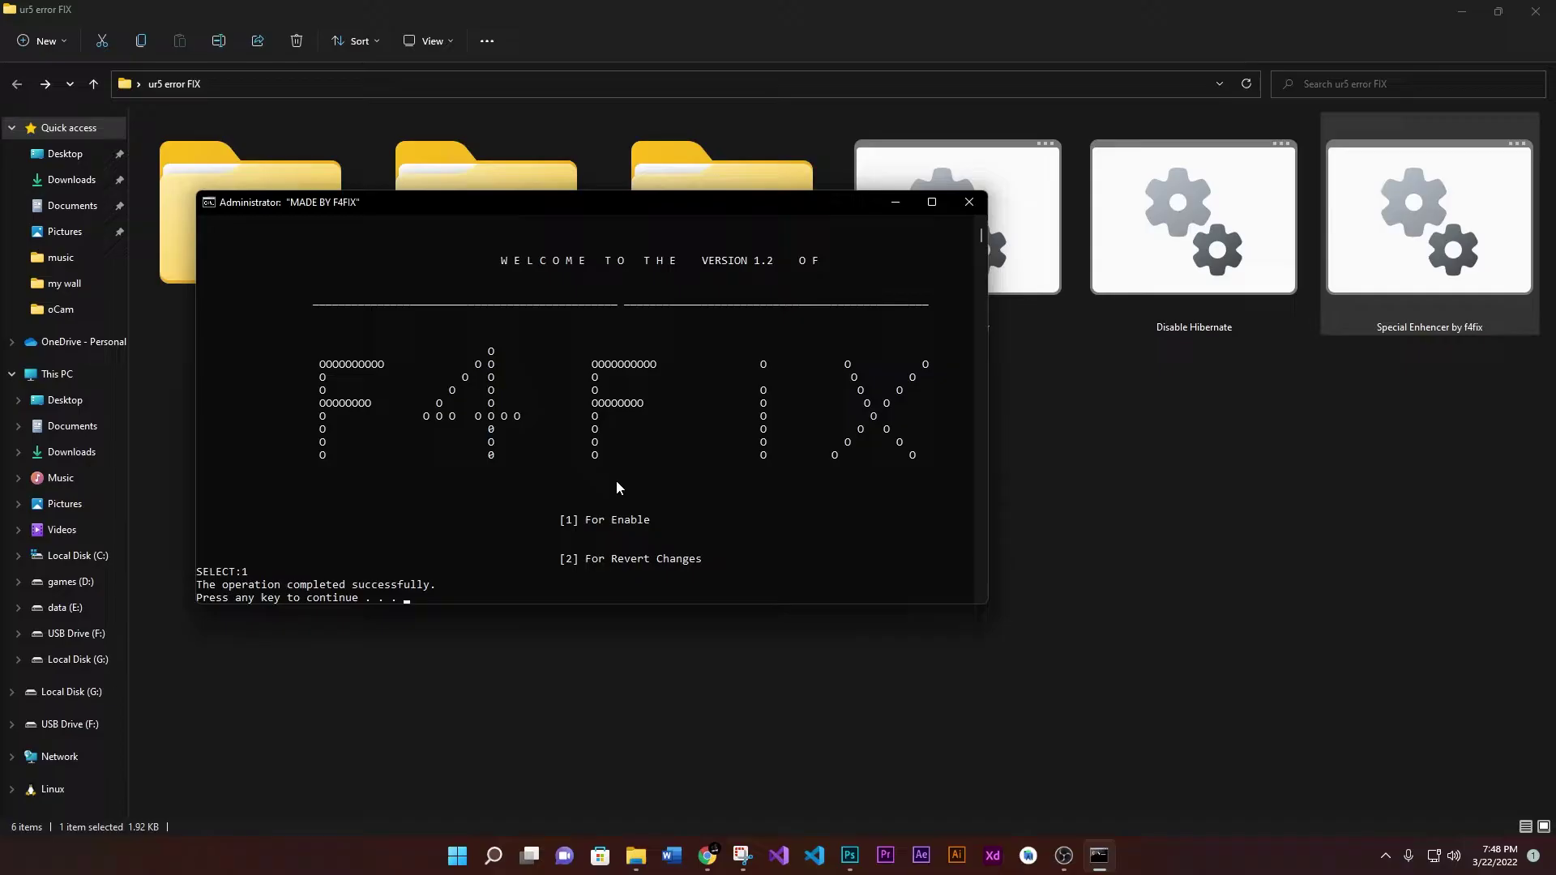
key("Return")
left_click(725, 481)
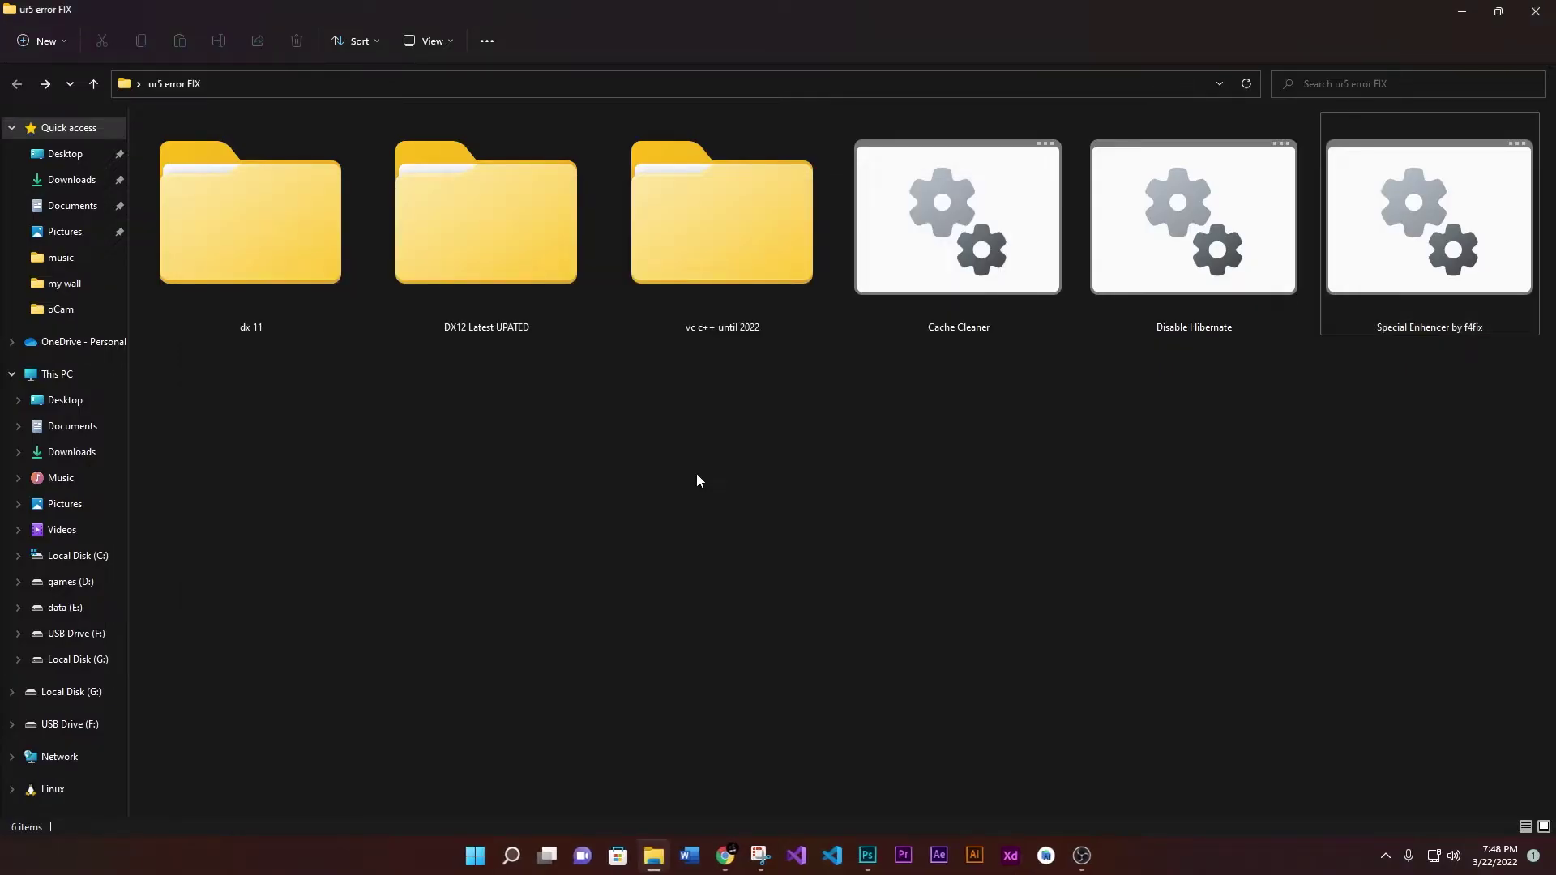
- Close the ur5 error FIX folder window and refresh the desktop
left_click(1535, 12)
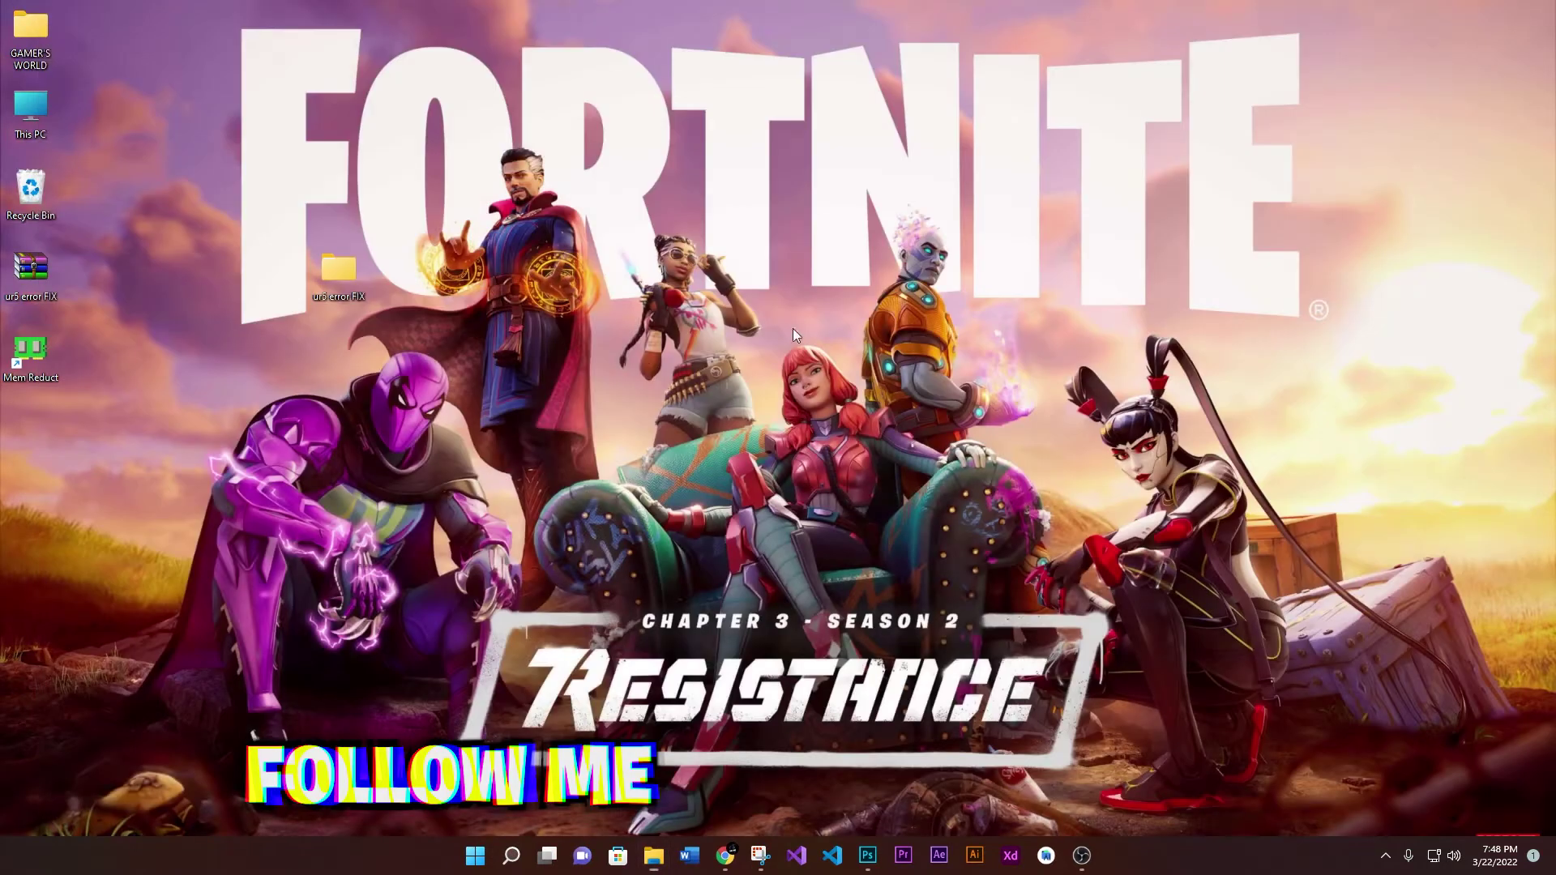
right_click(601, 329)
left_click(648, 411)
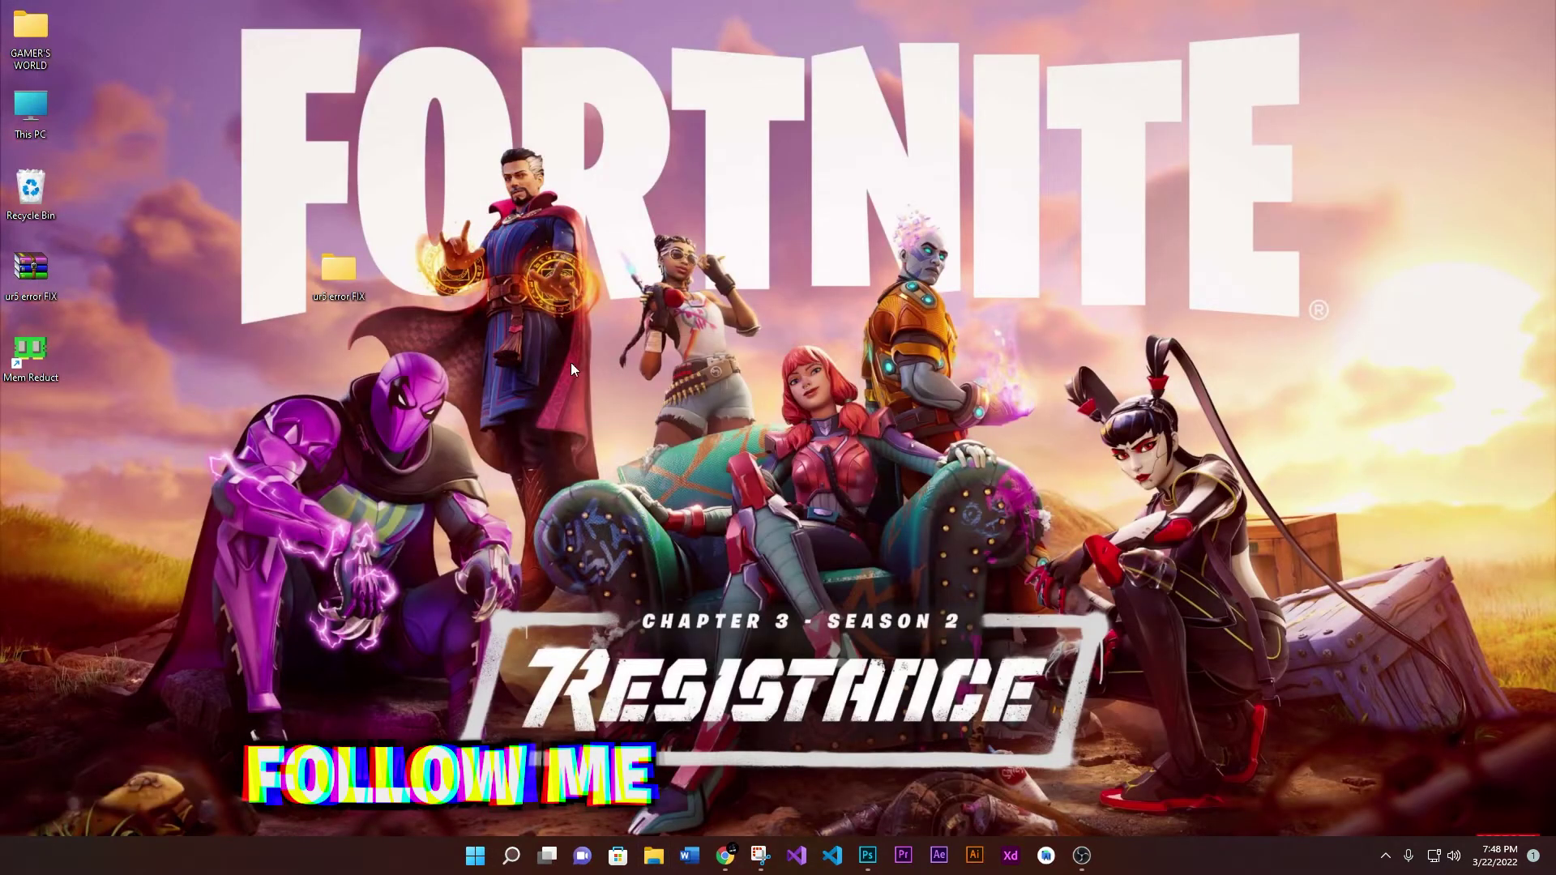
- Open the Epic Games folder inside Program Files on Local Disk (C:)
double_click(53, 126)
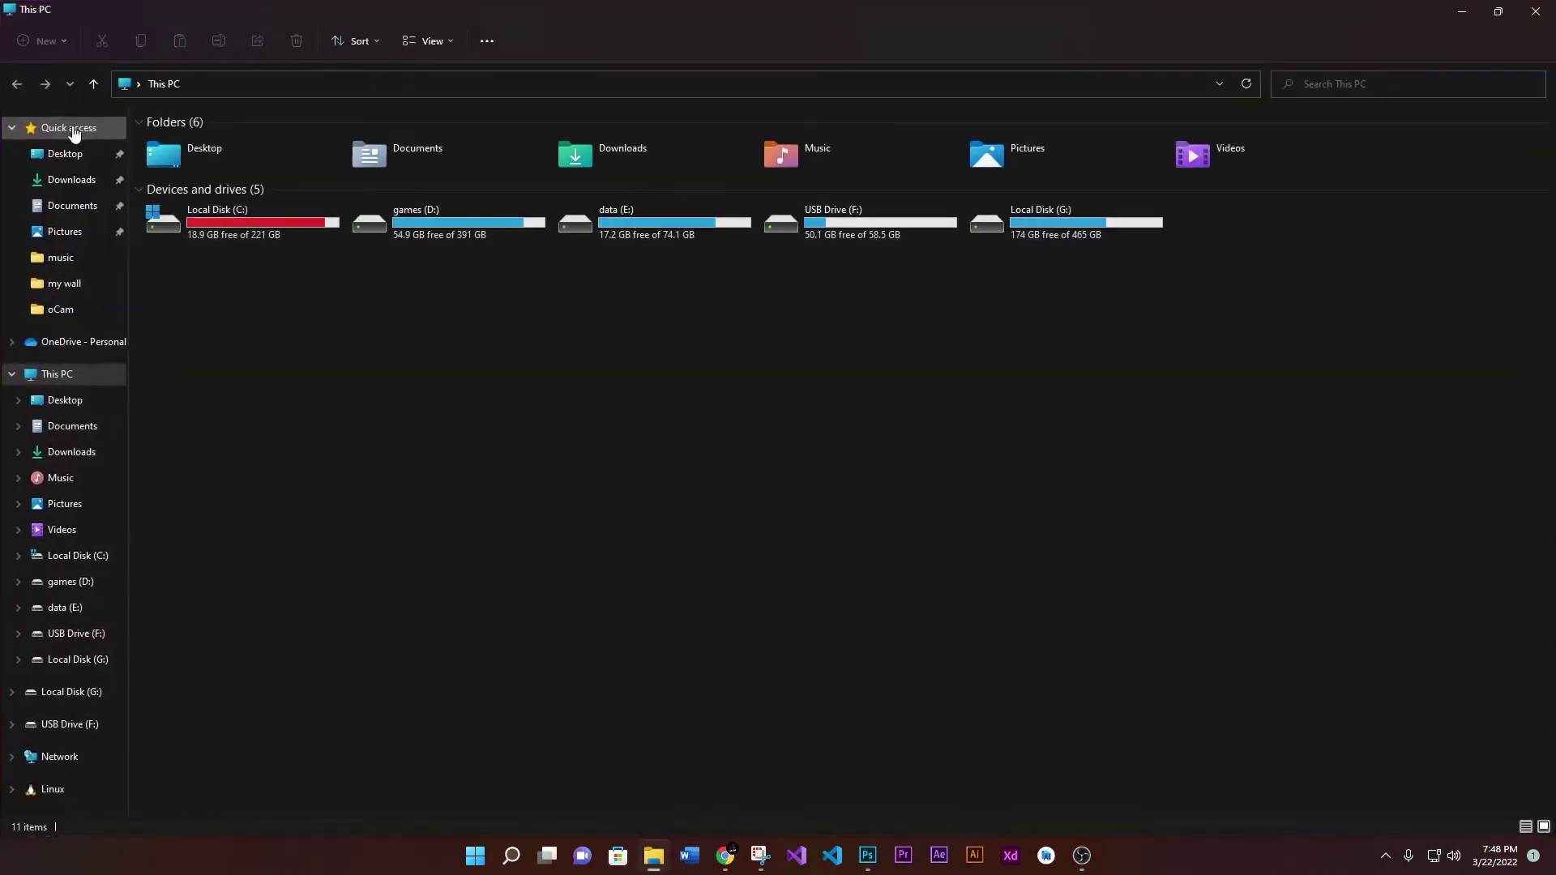
double_click(269, 236)
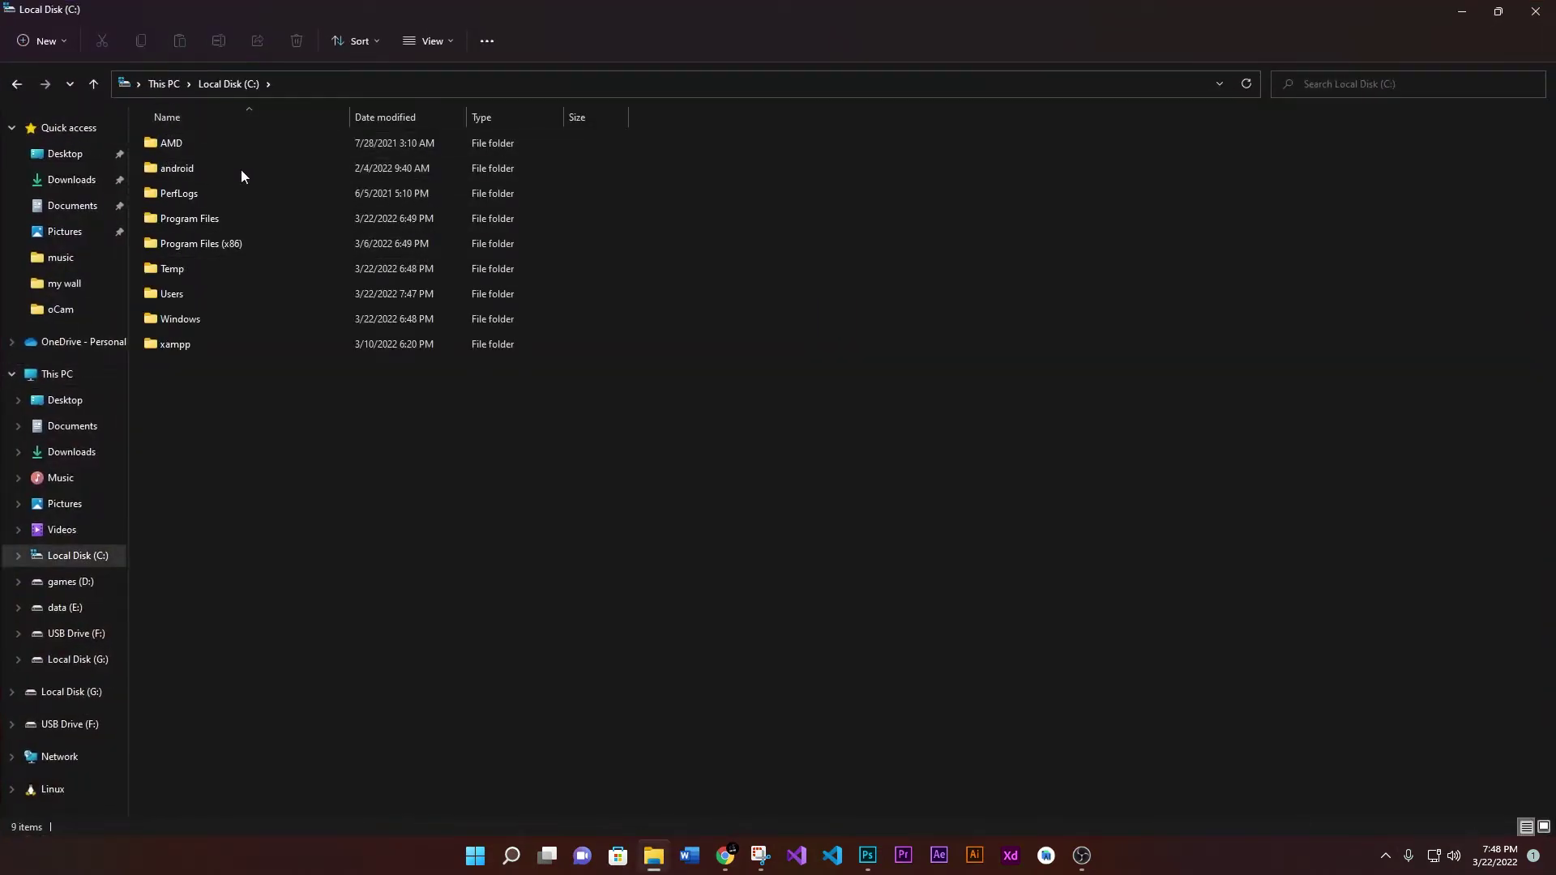
double_click(211, 224)
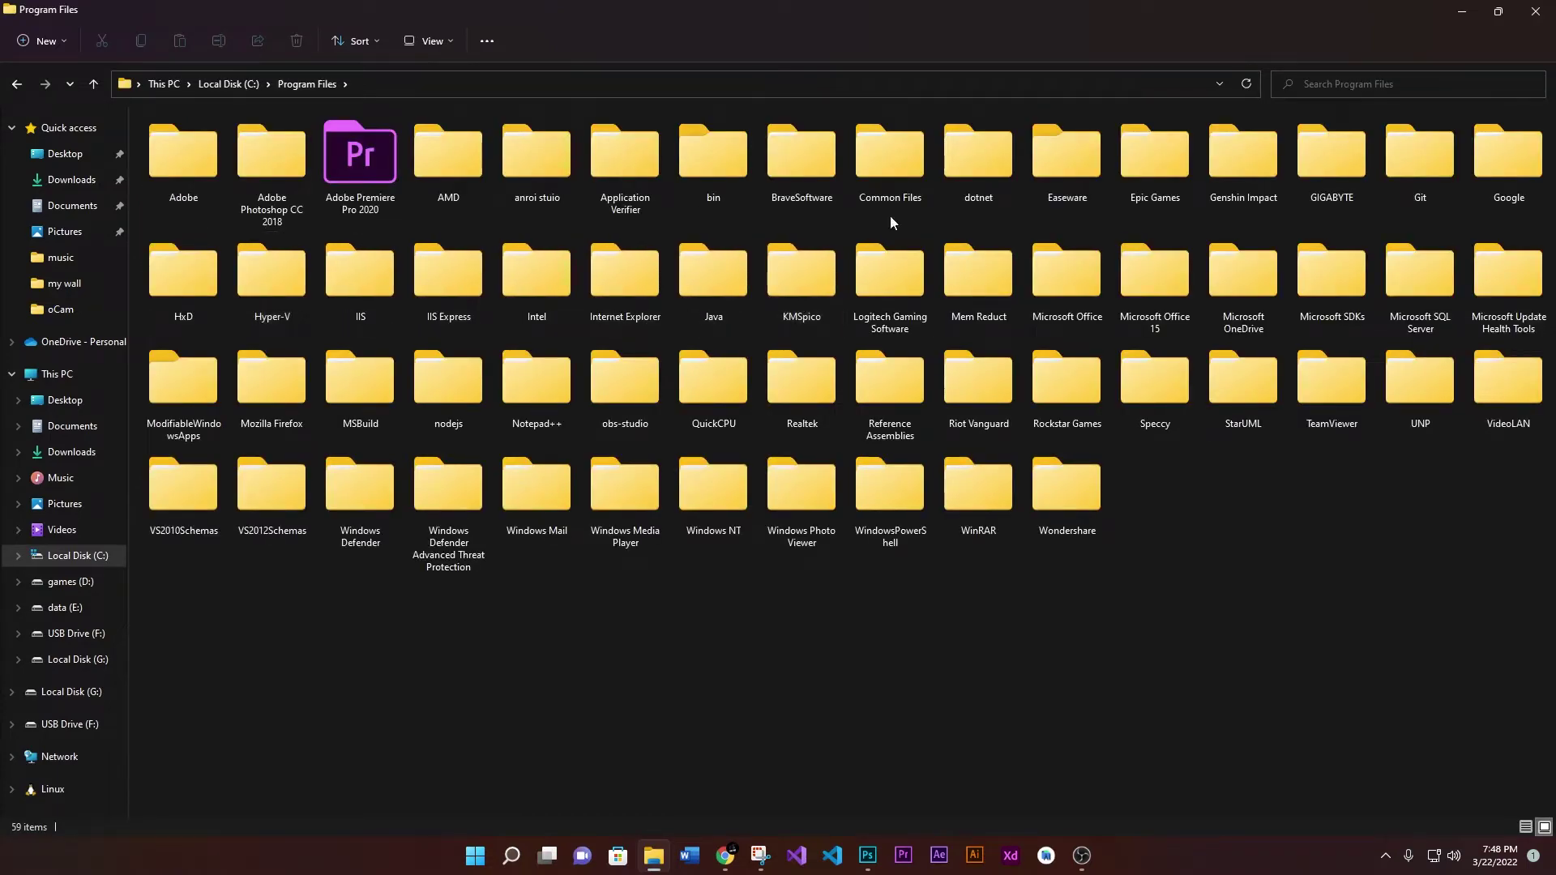
left_click(1140, 171)
double_click(1141, 179)
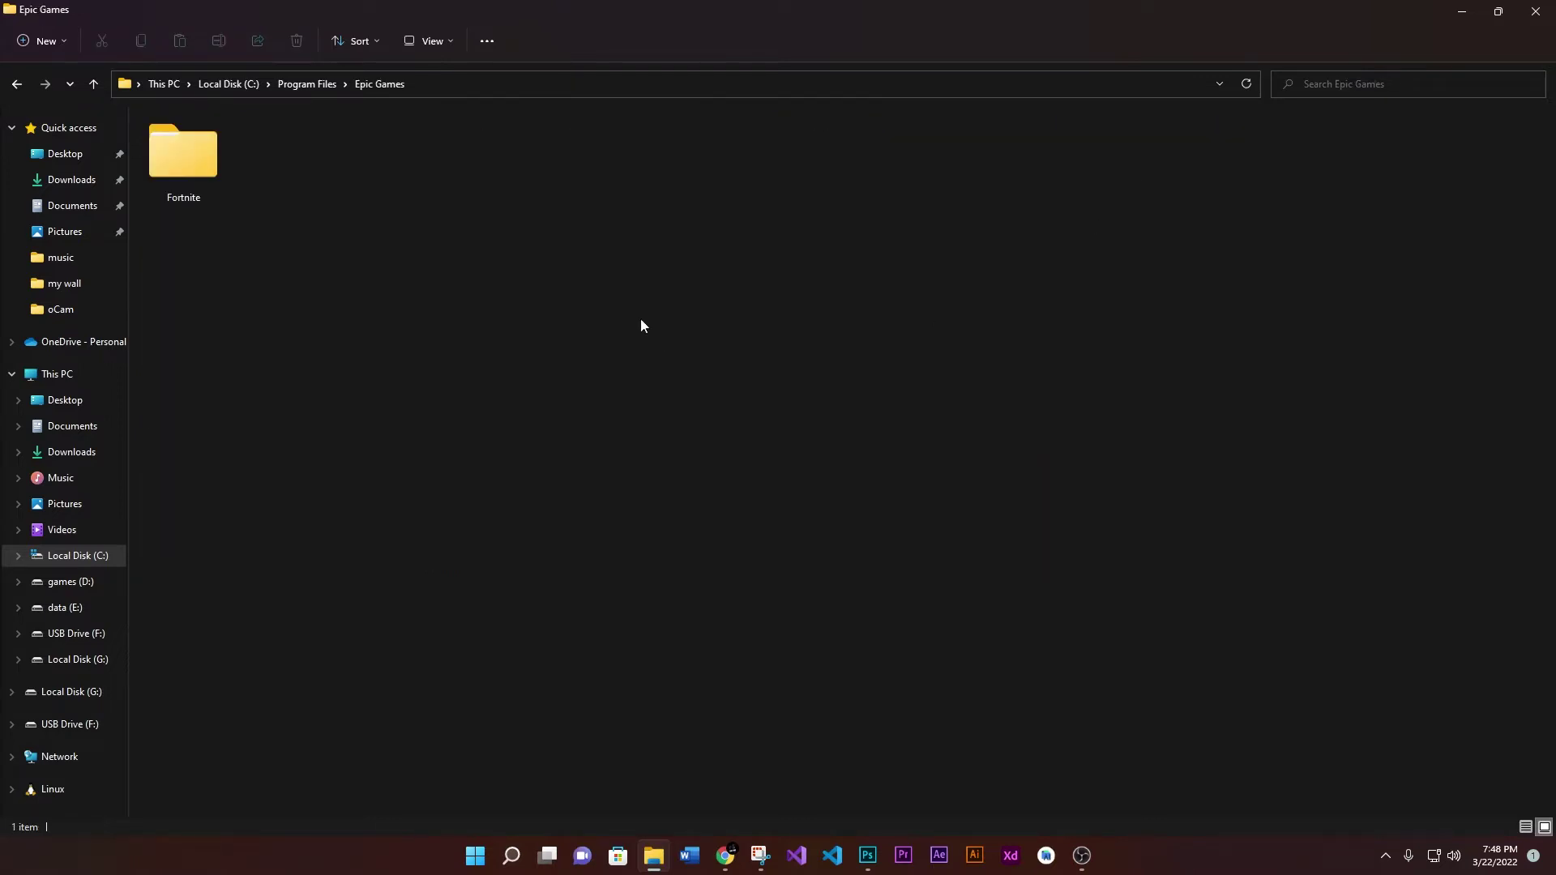
- Go through the nested Fortnite folders to FortniteGame, Binaries, and open the Win64 folder
left_click(171, 186)
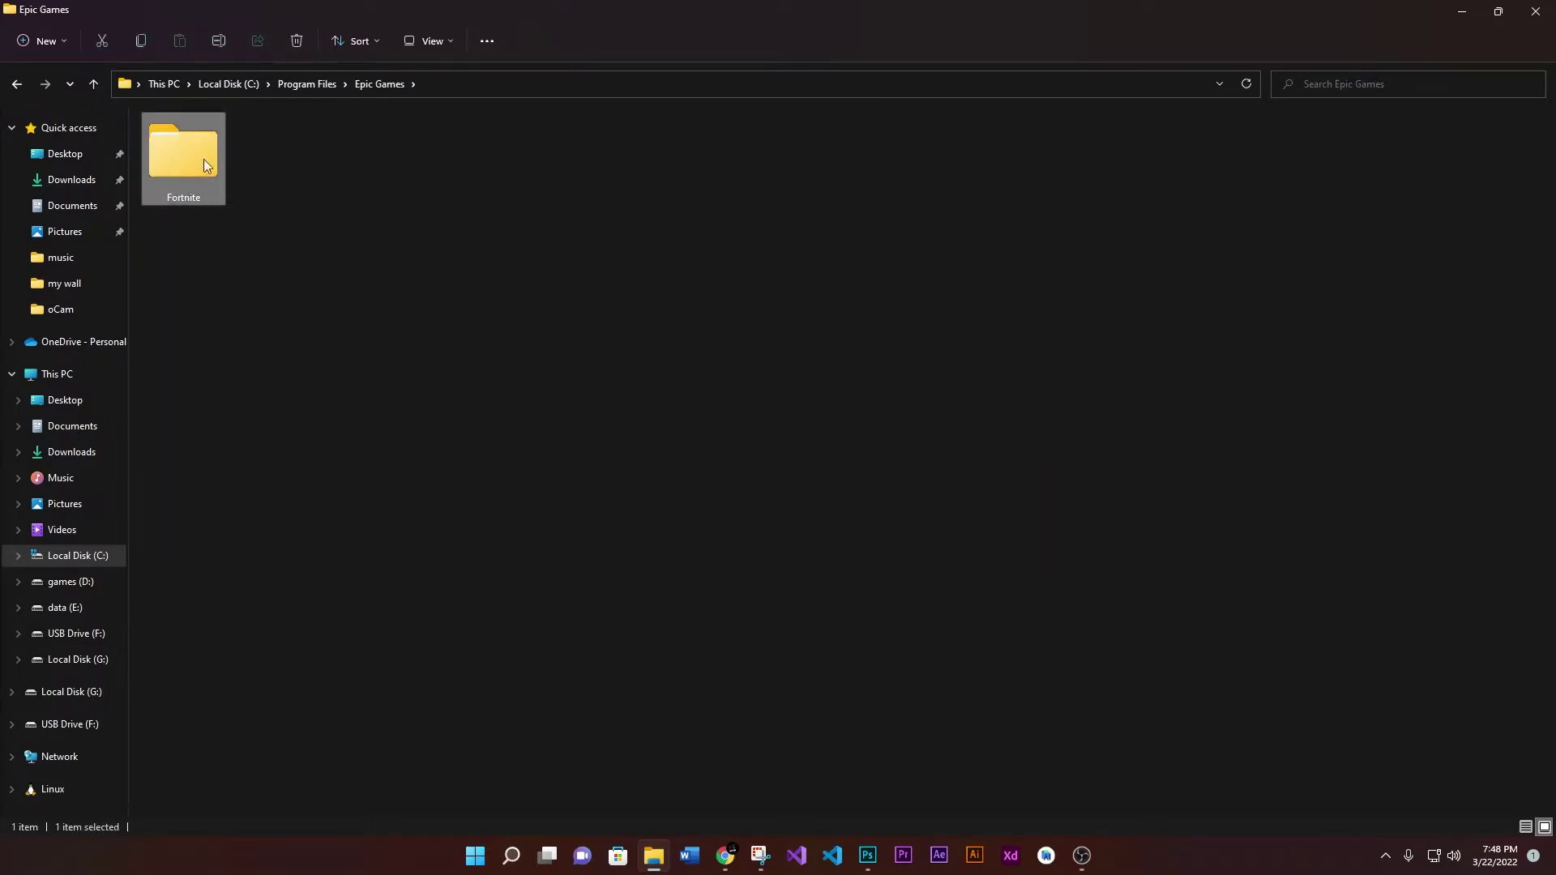
double_click(187, 158)
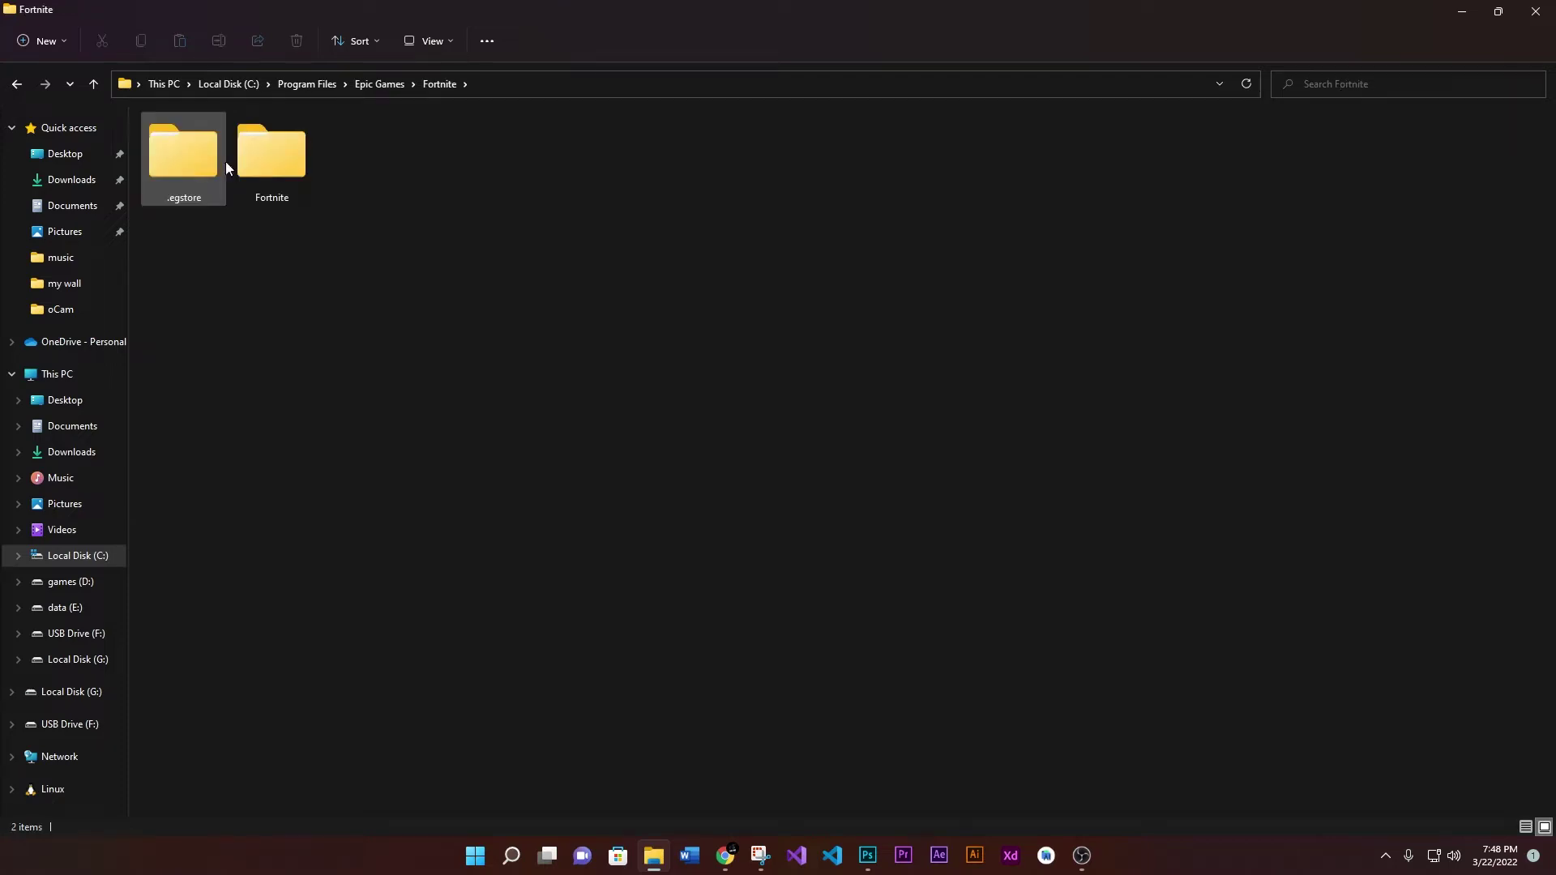
left_click(276, 182)
double_click(278, 174)
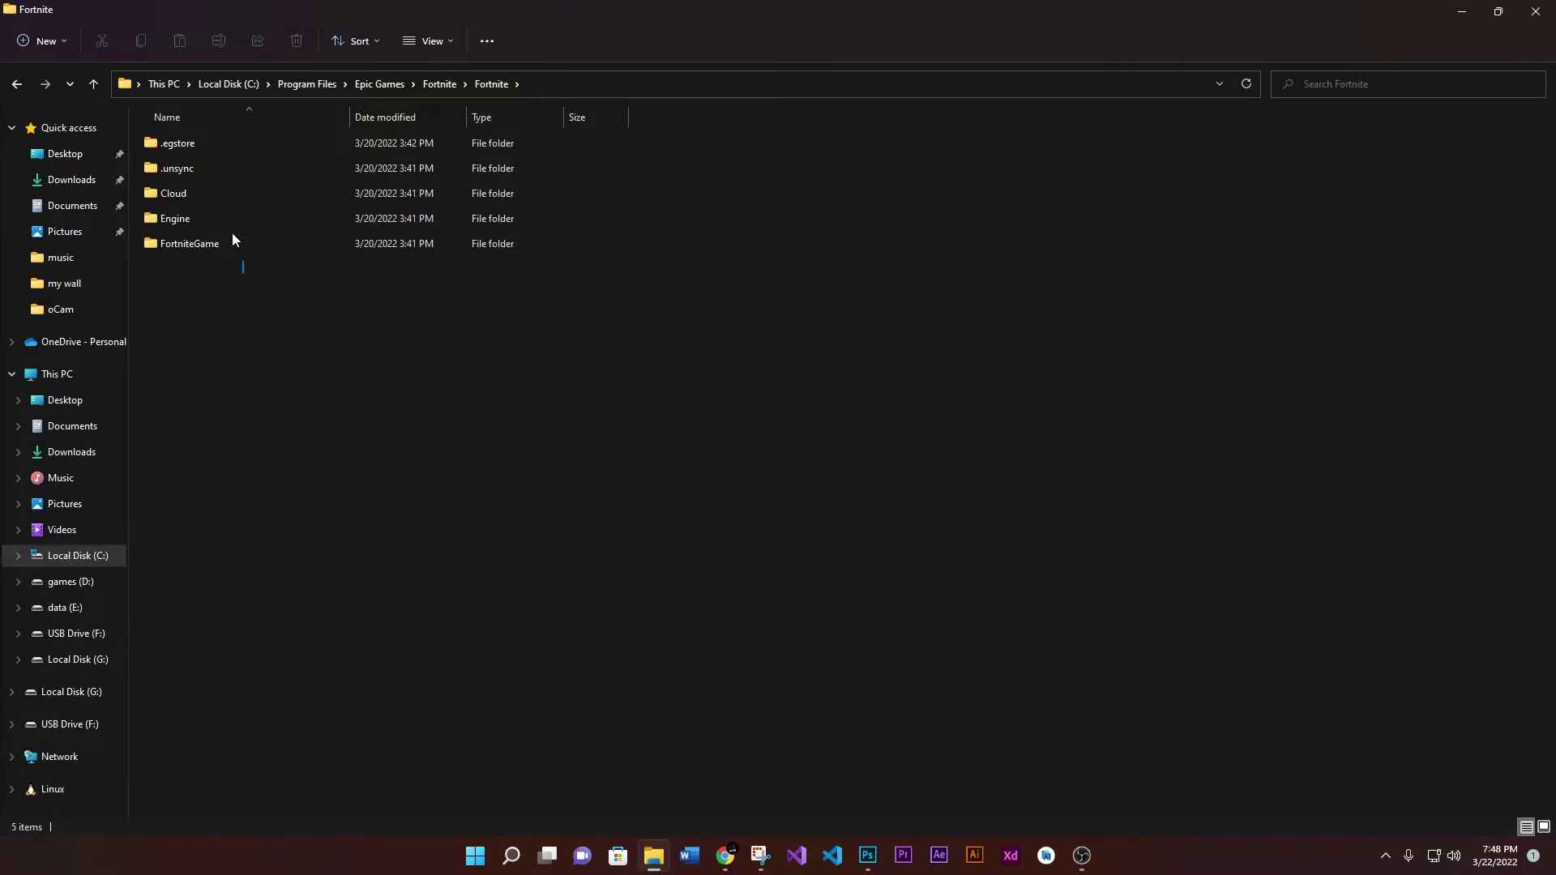
left_click_drag(244, 274, 217, 139)
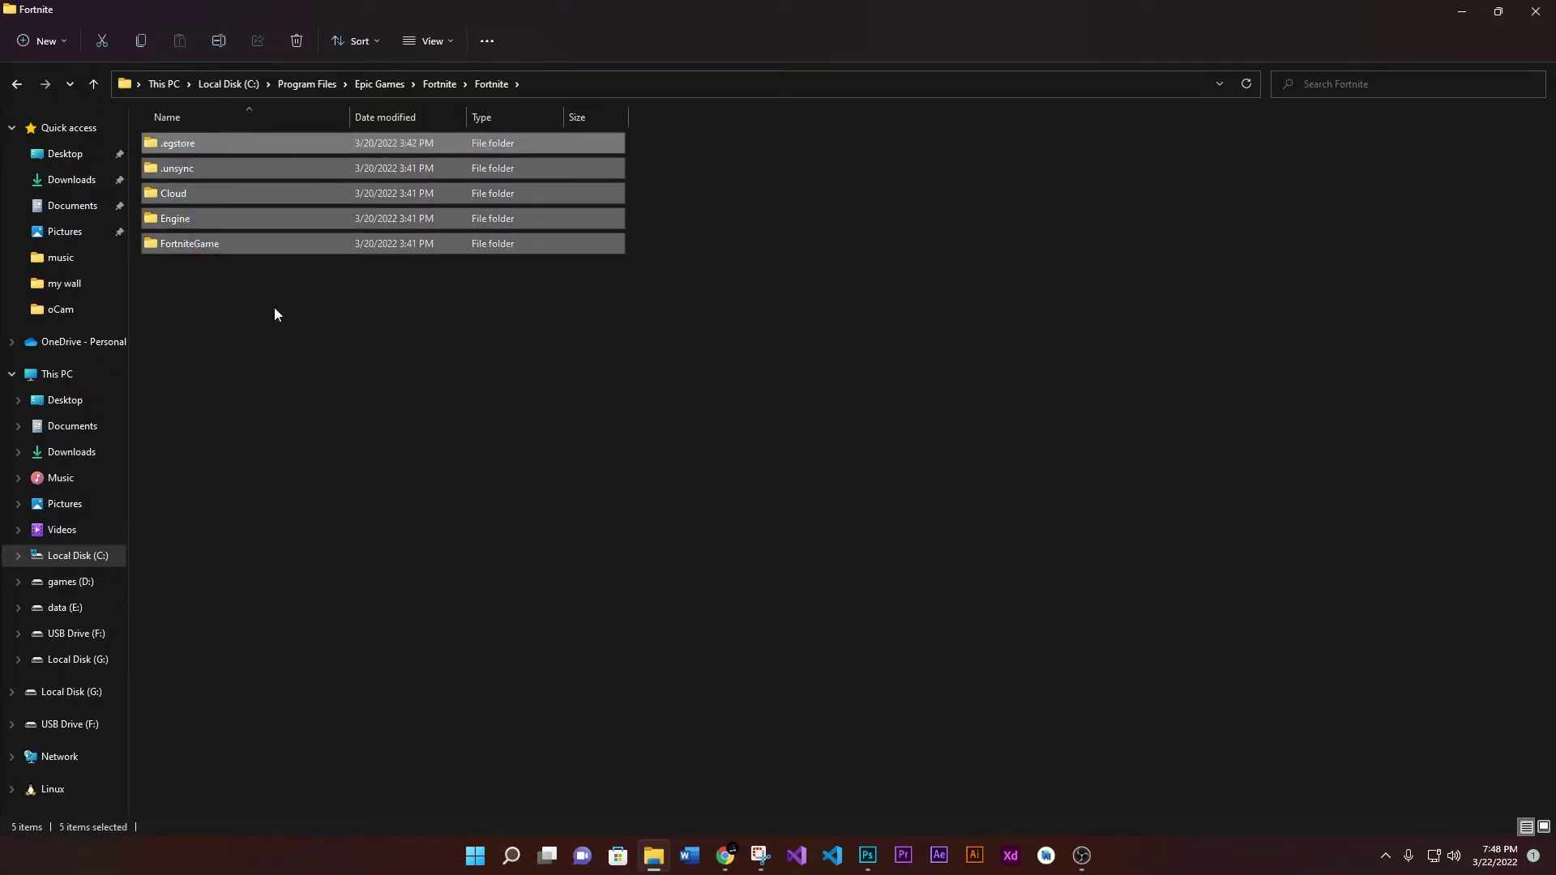
left_click(274, 308)
double_click(194, 242)
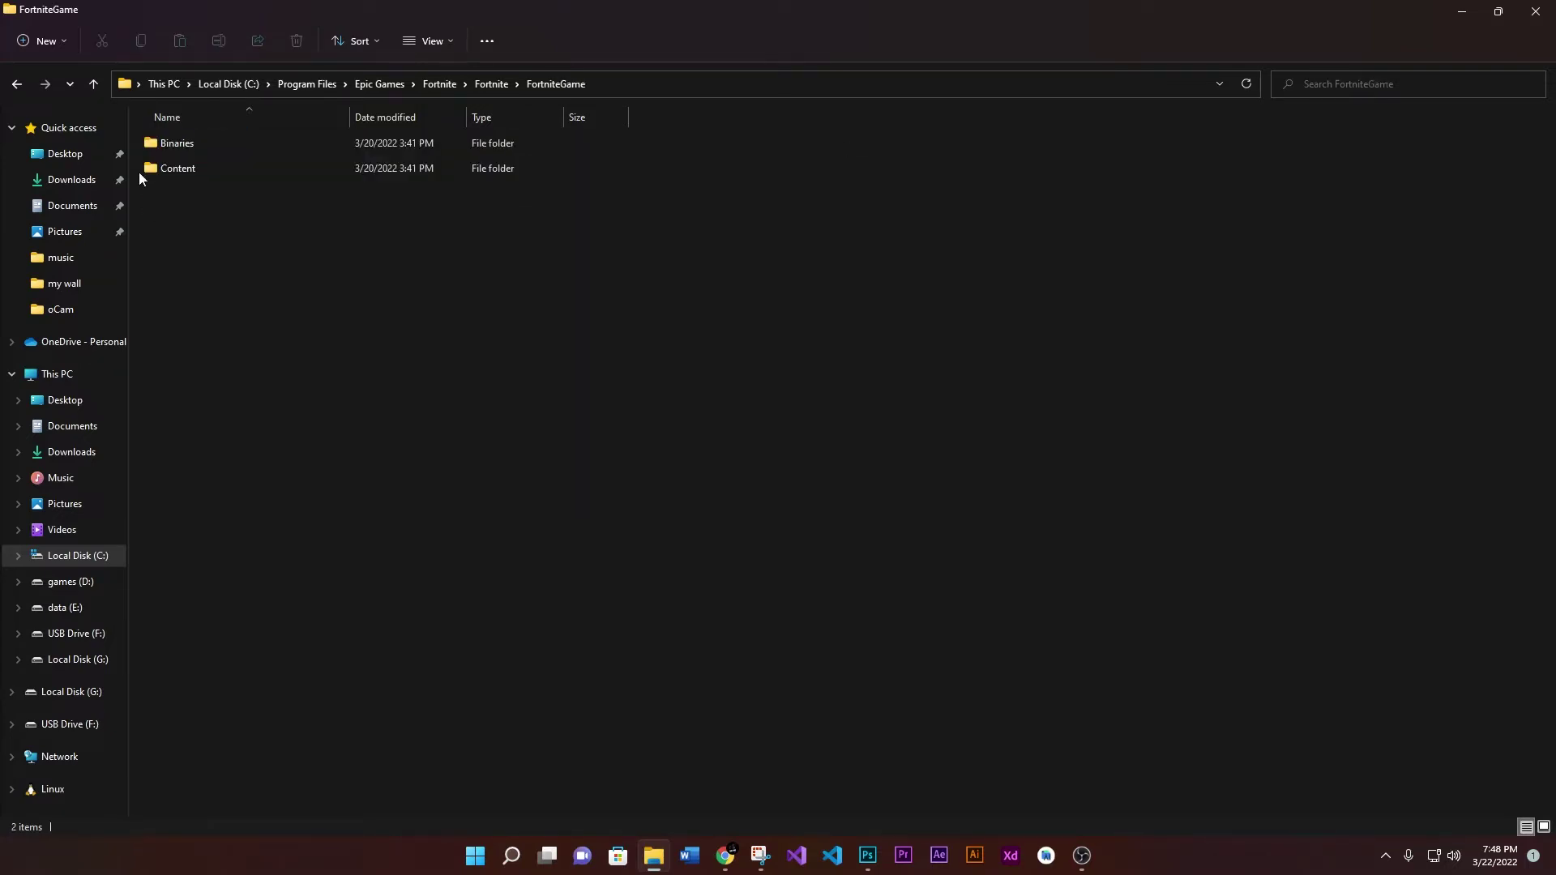
left_click(188, 151)
double_click(187, 147)
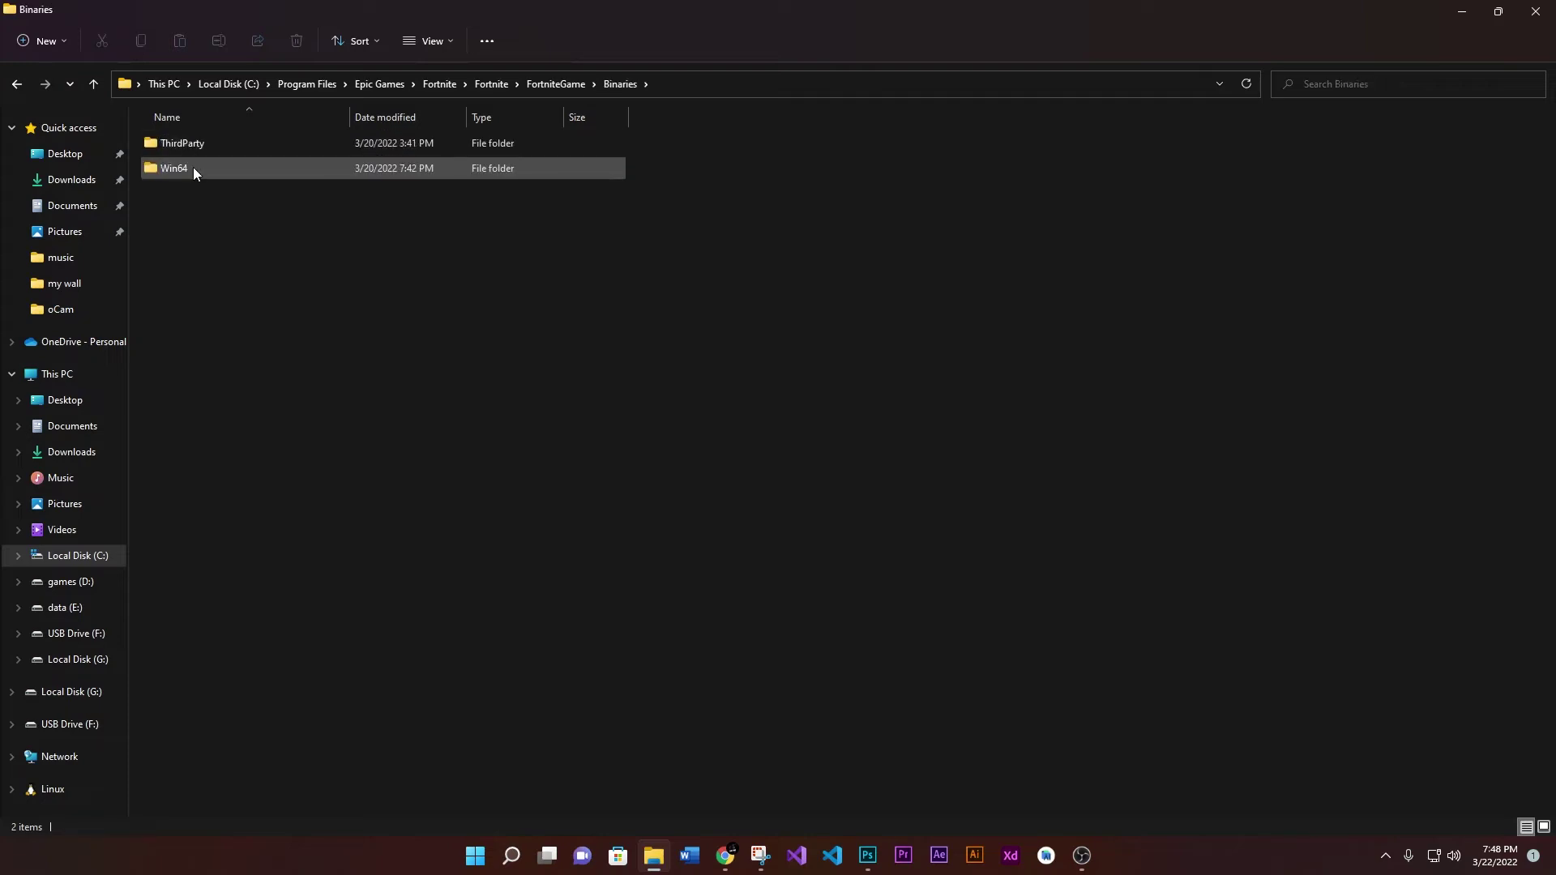
double_click(193, 167)
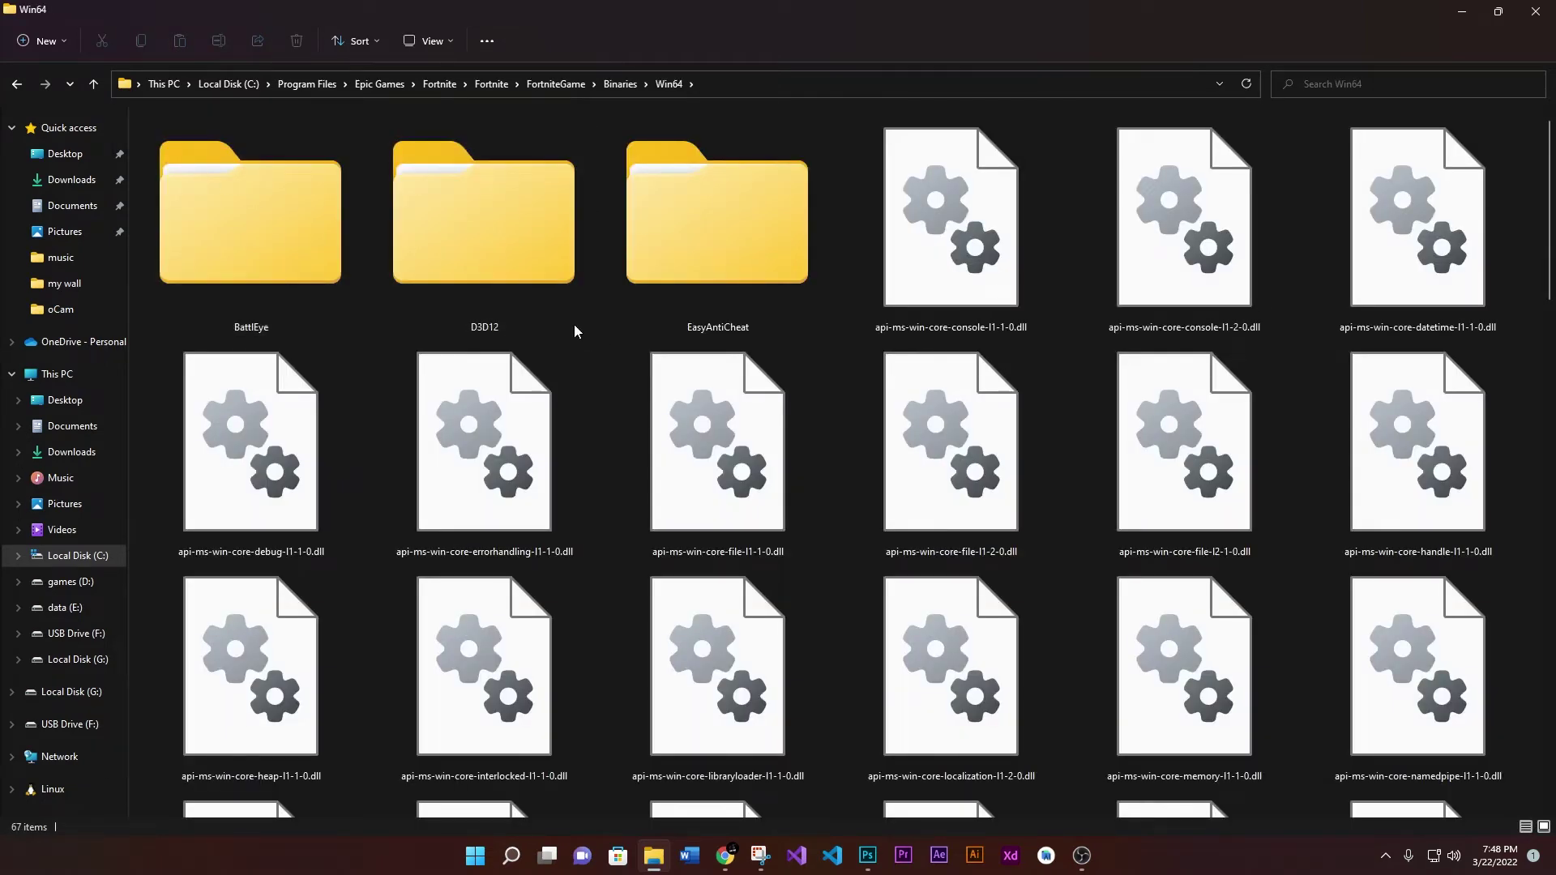
- Find the four Fortnite executables in Win64 and open the properties of FortniteClient-Win64-Shipping
scroll(755, 338, "down", 15)
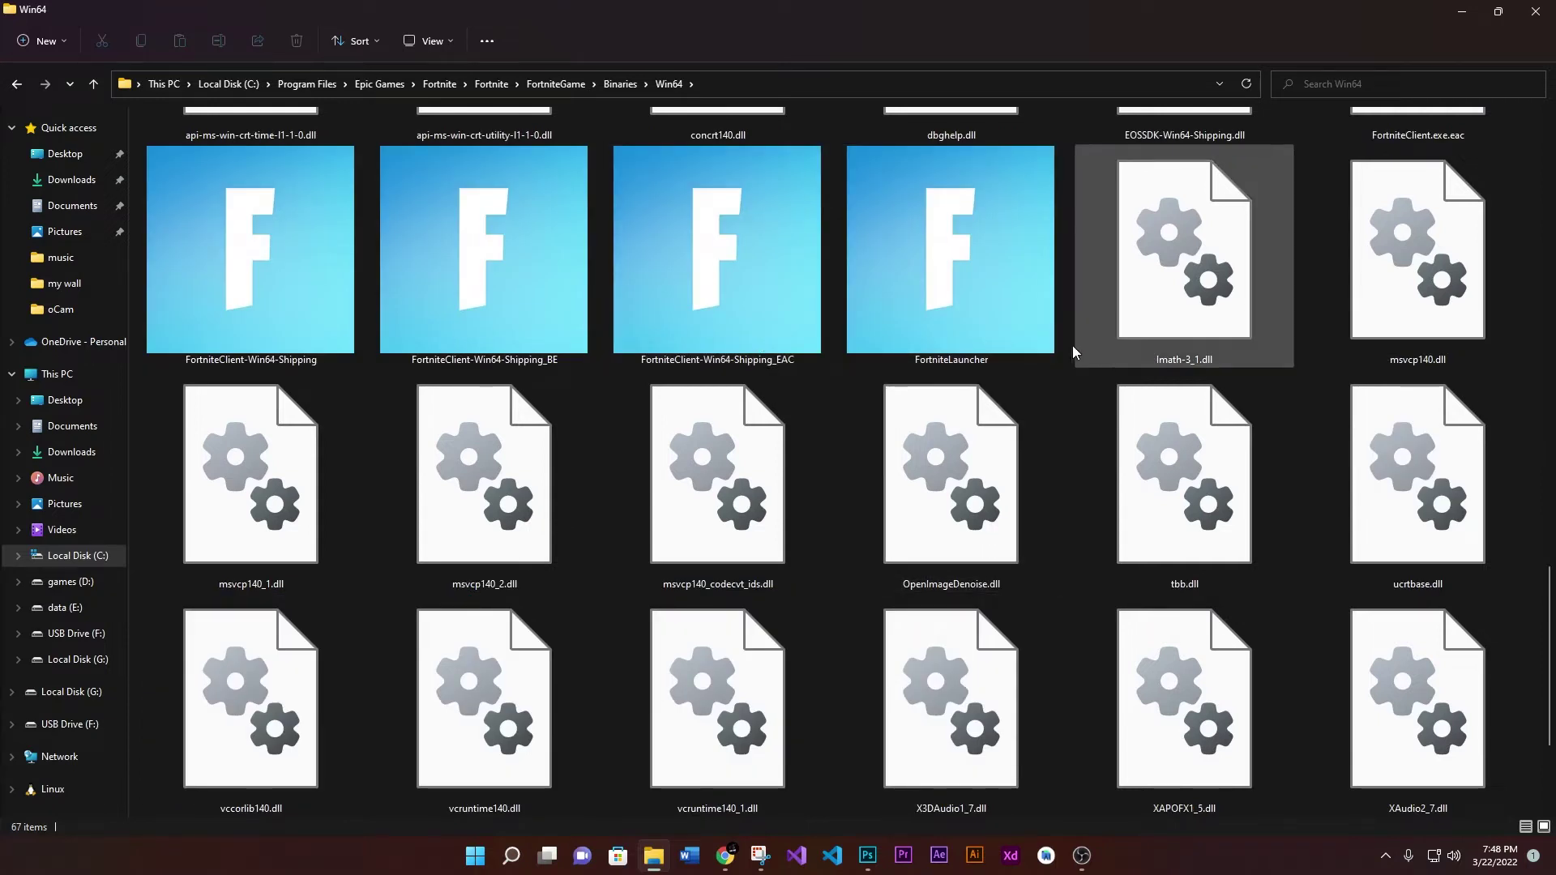
left_click_drag(1073, 346, 300, 283)
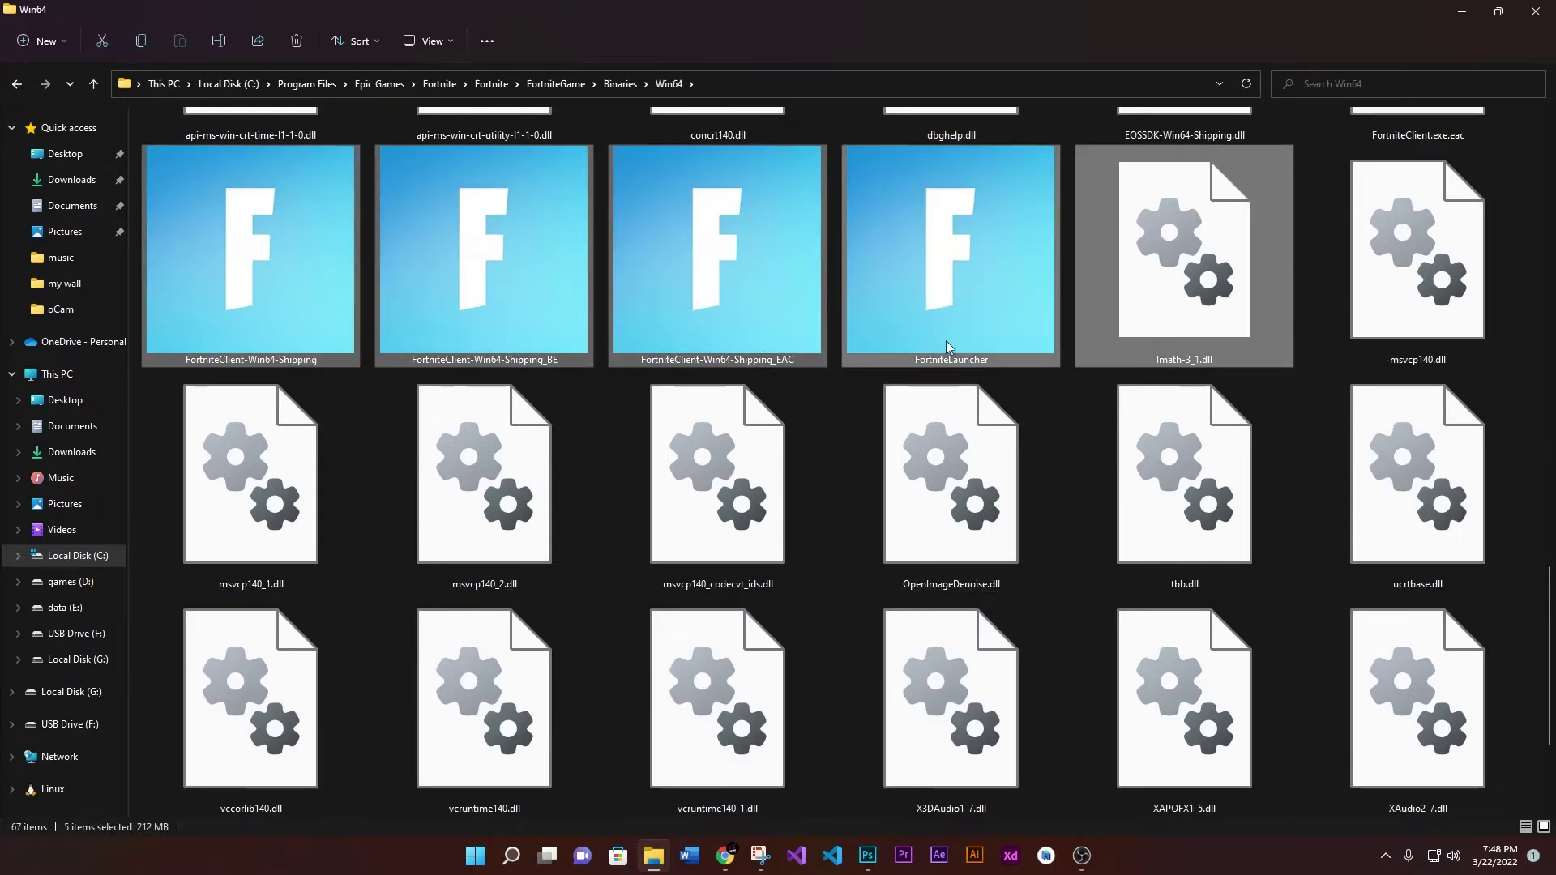
left_click_drag(1064, 347, 337, 290)
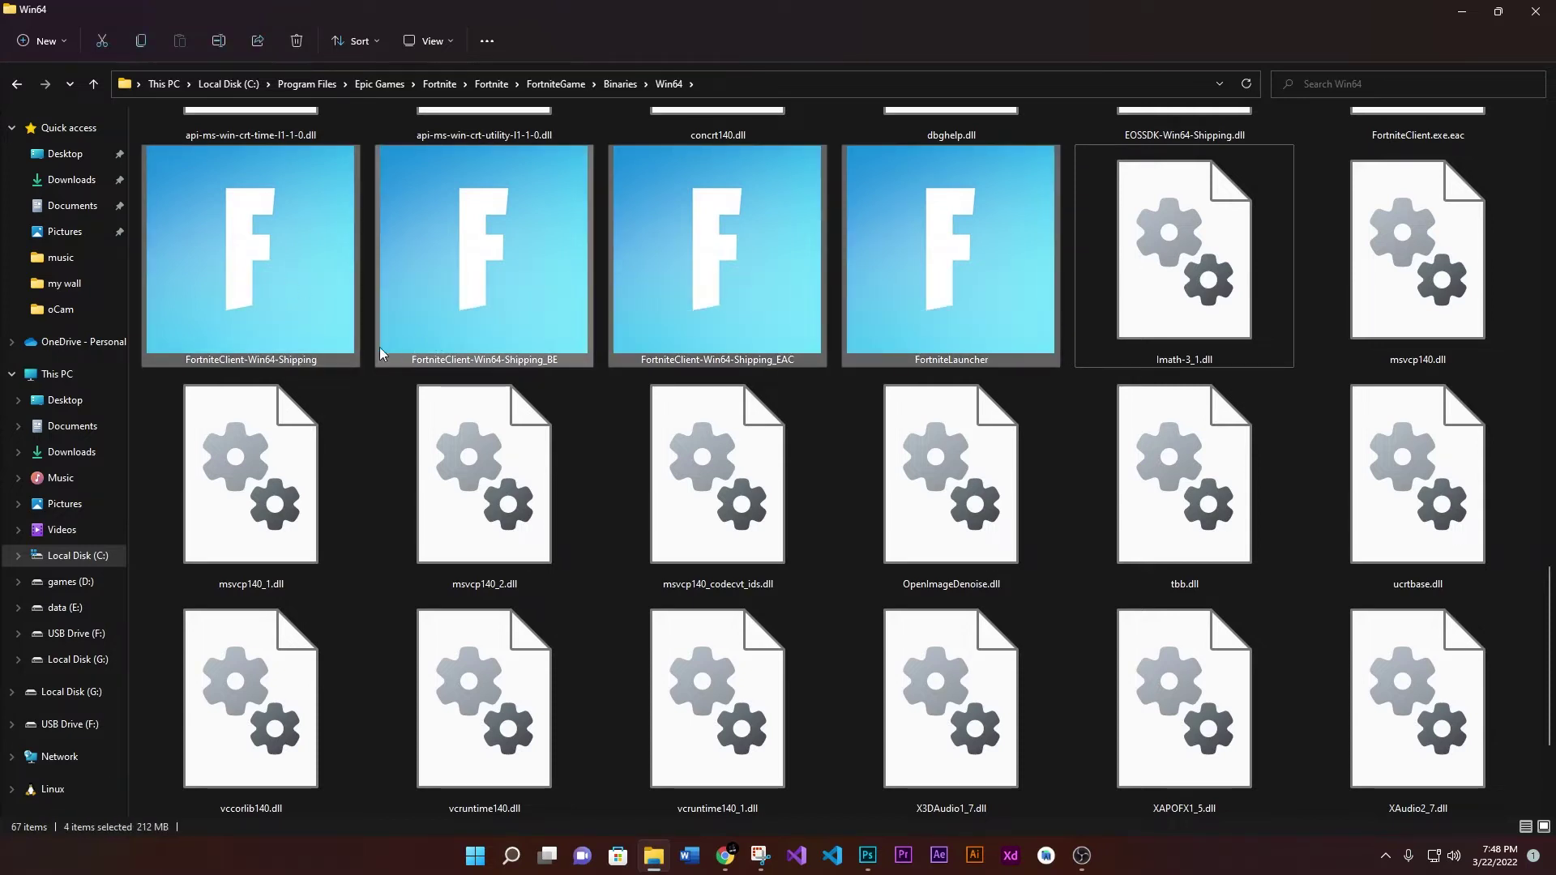
left_click(357, 337)
right_click(333, 315)
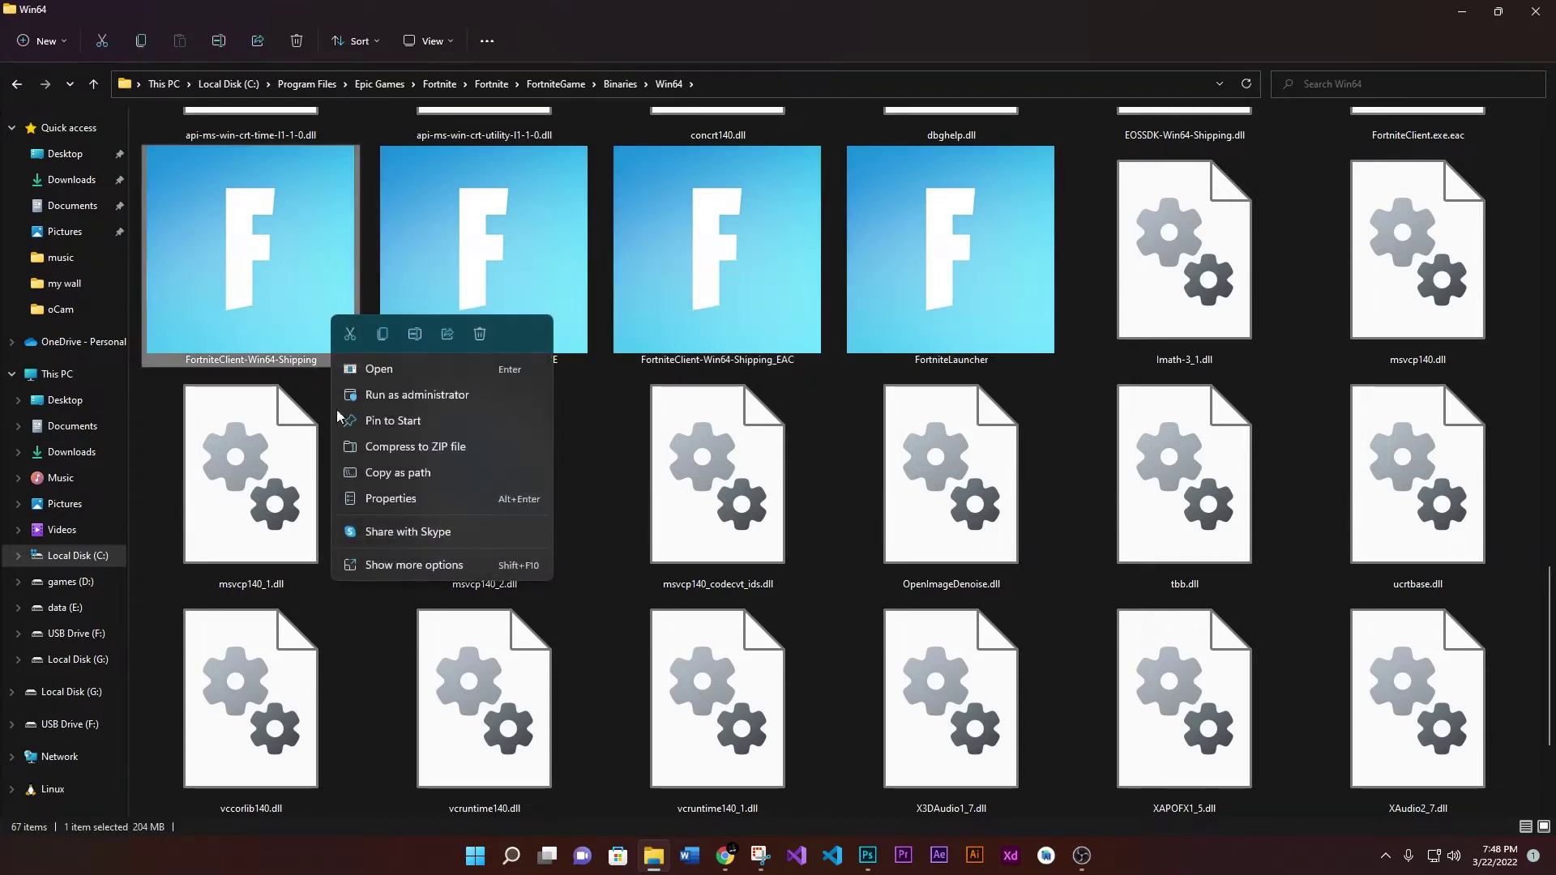
left_click(412, 565)
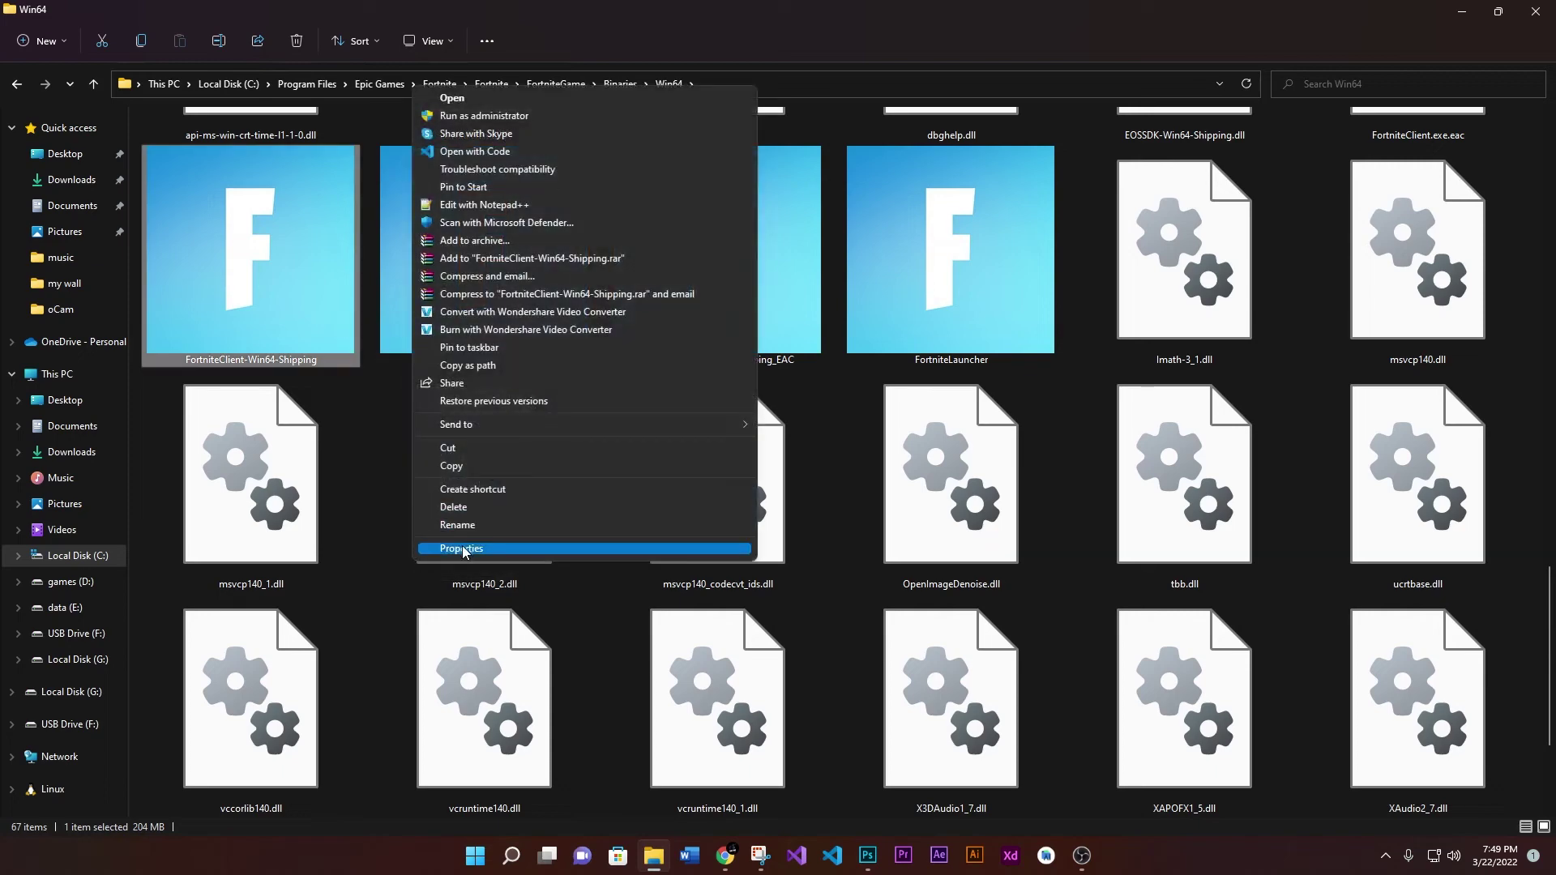
left_click(463, 548)
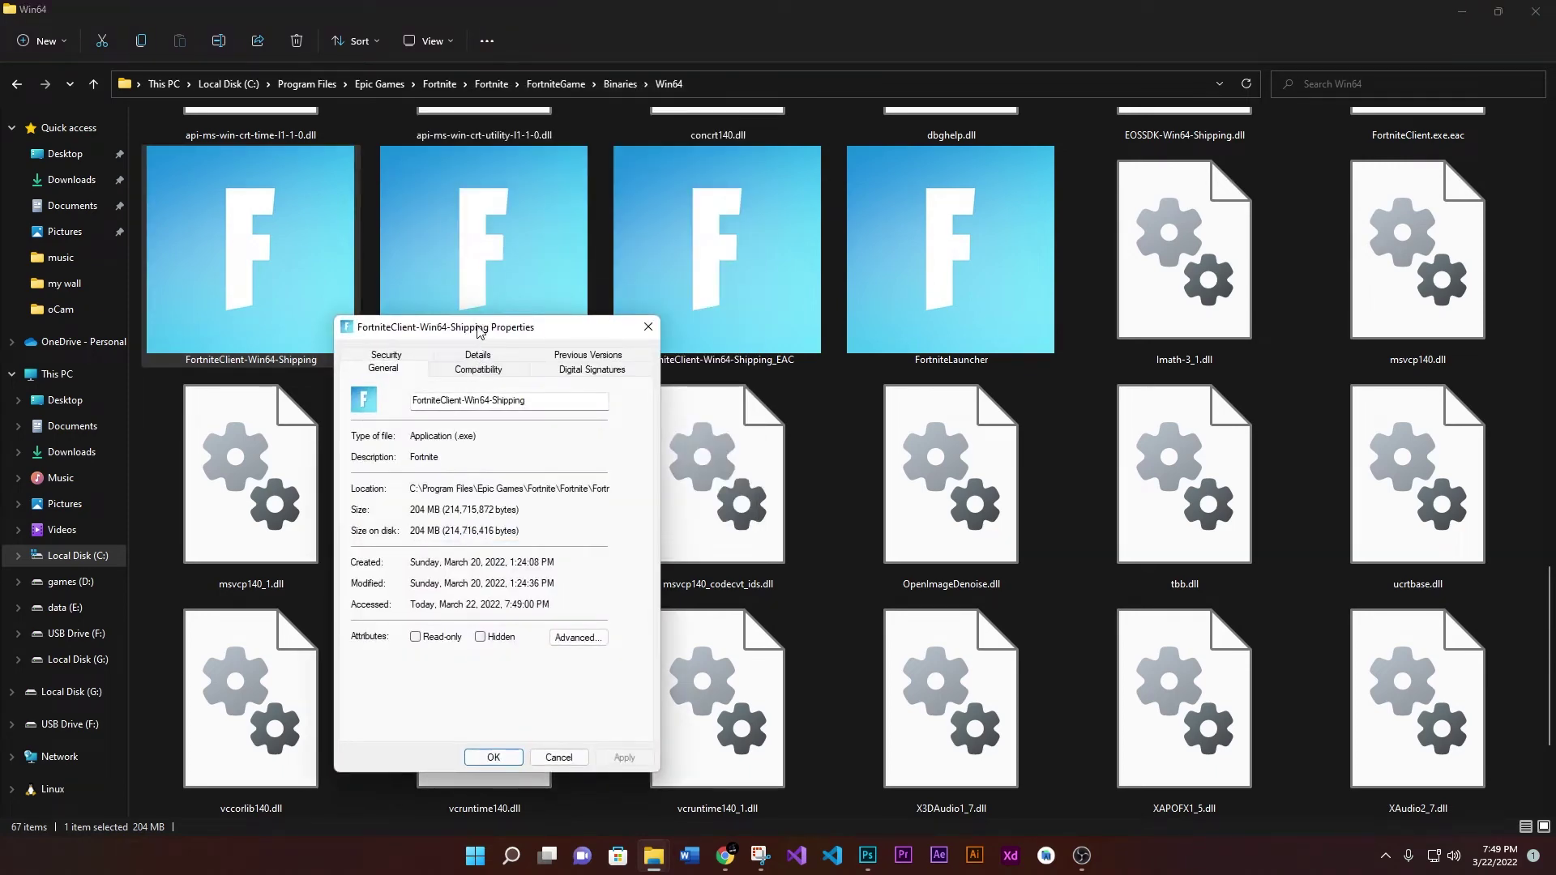
left_click_drag(478, 330, 477, 253)
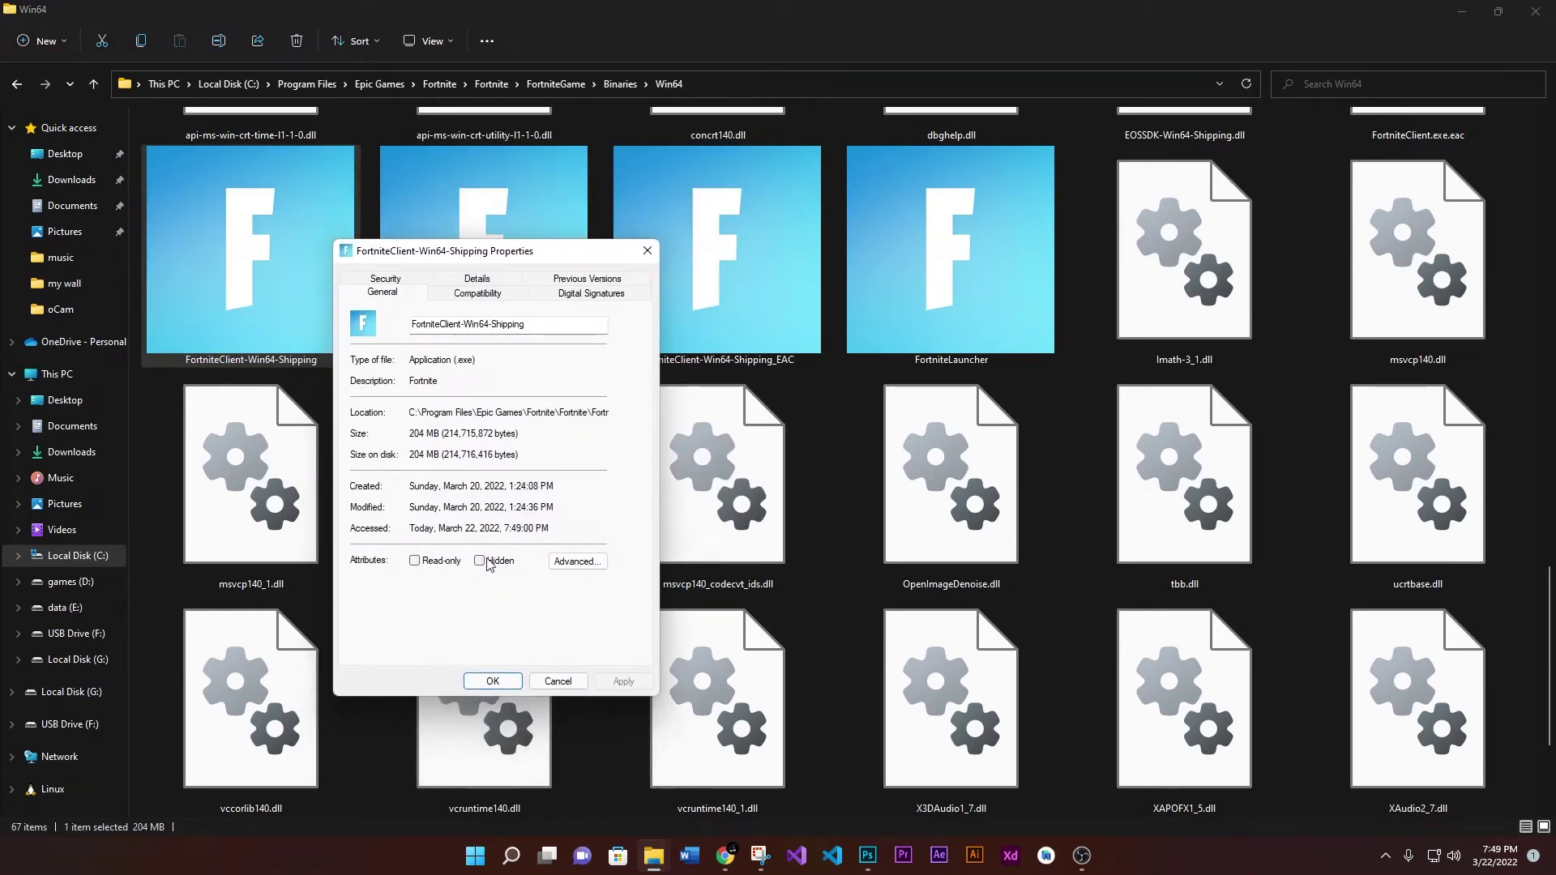
- Set FortniteClient-Win64-Shipping to run in compatibility mode for Windows 8
left_click(477, 293)
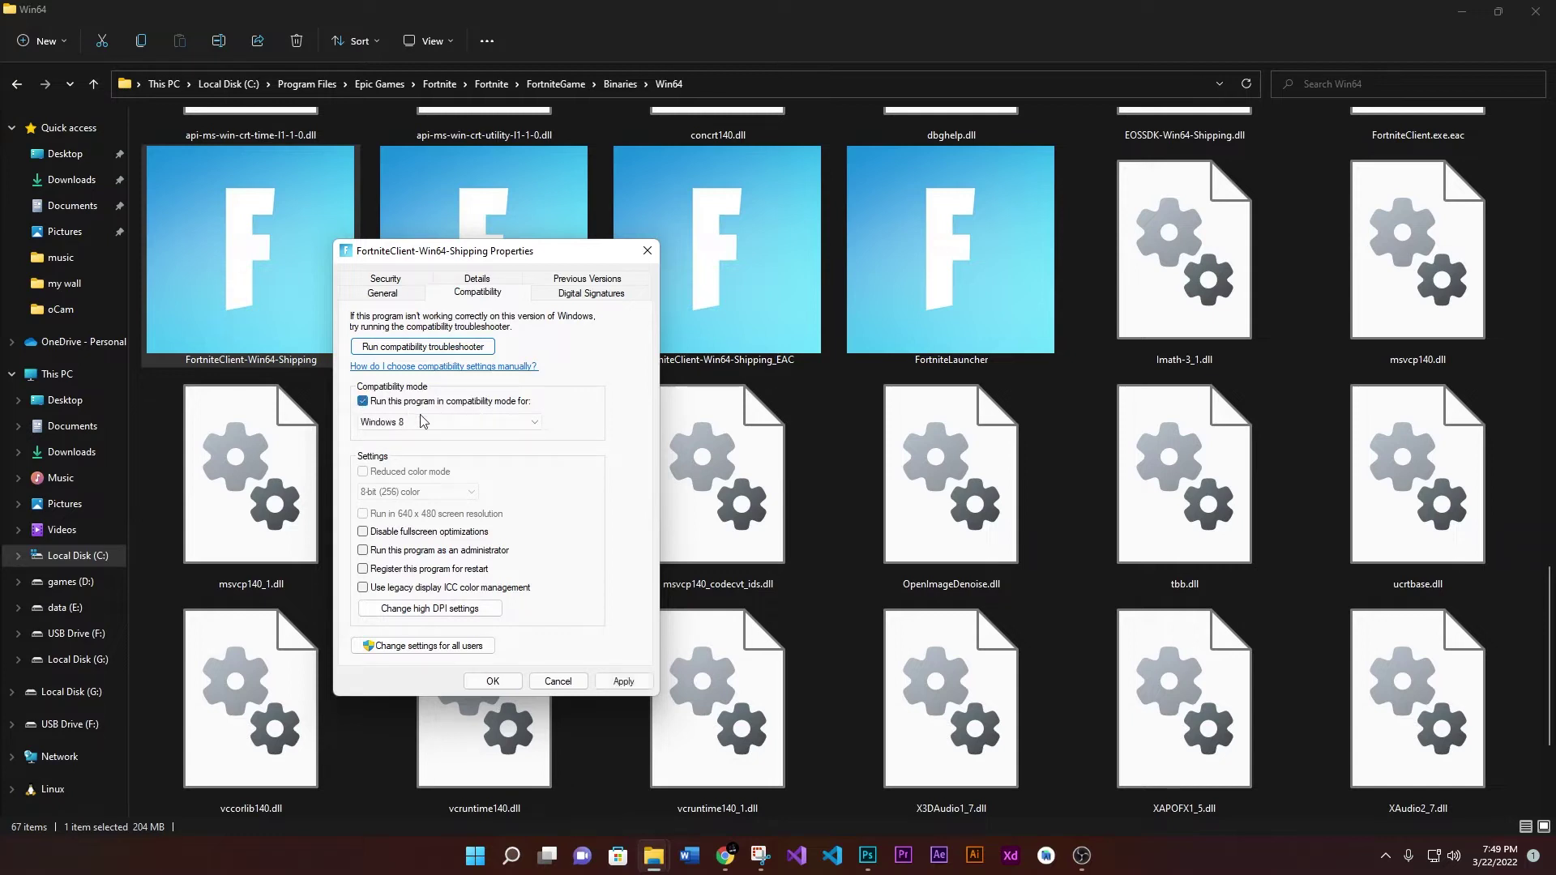
left_click(420, 421)
left_click(404, 482)
- Enable the Program DPI scaling fix with I signed in to Windows, override high DPI scaling with System (Enhanced), and apply the properties
left_click(408, 613)
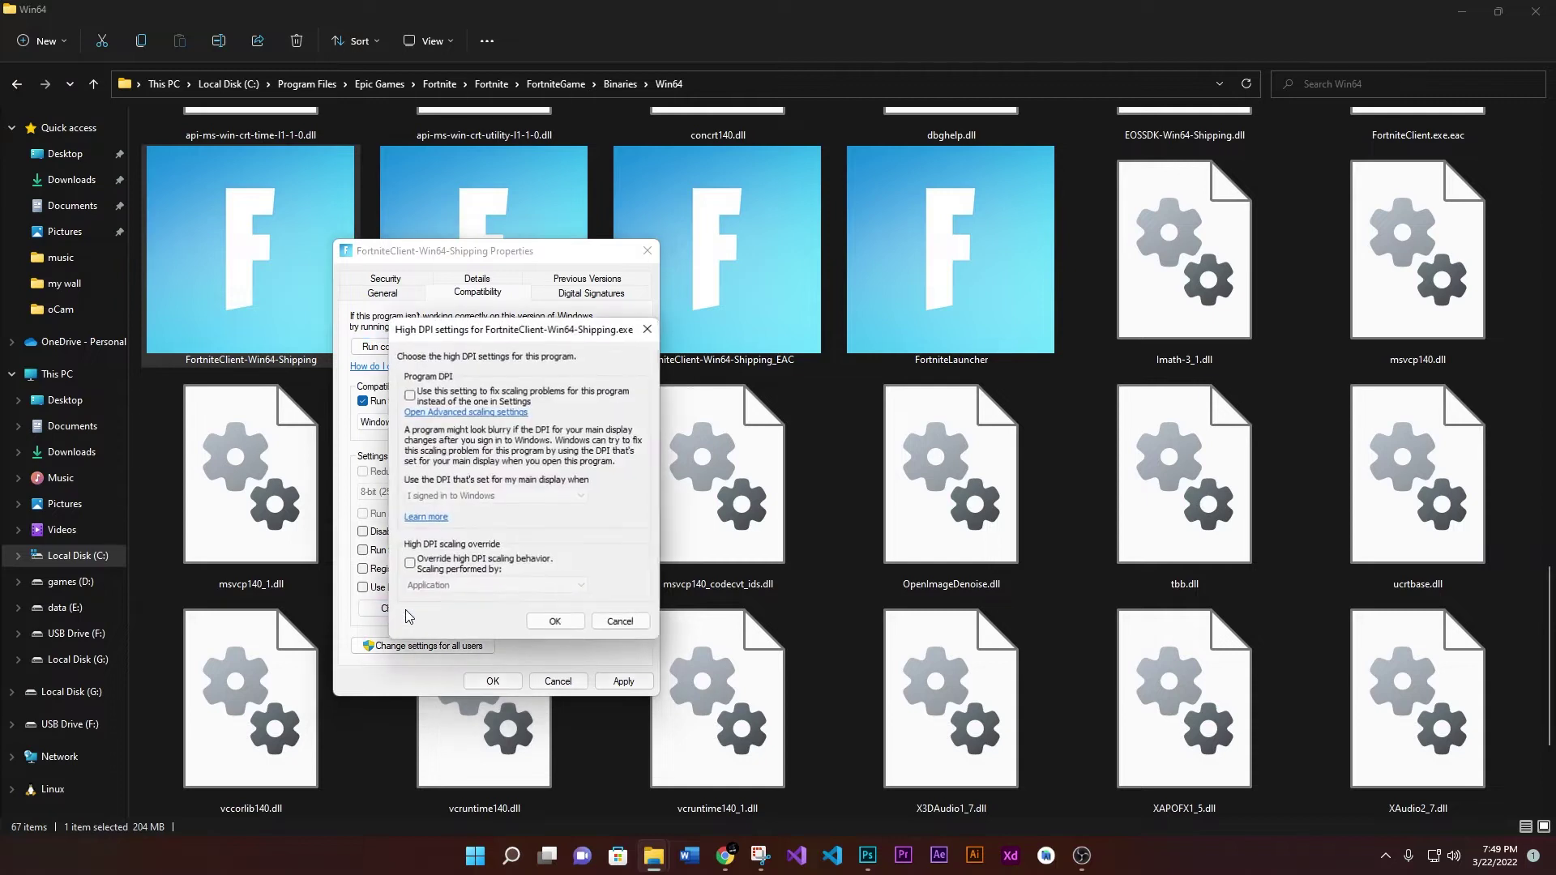
left_click(410, 396)
left_click(444, 496)
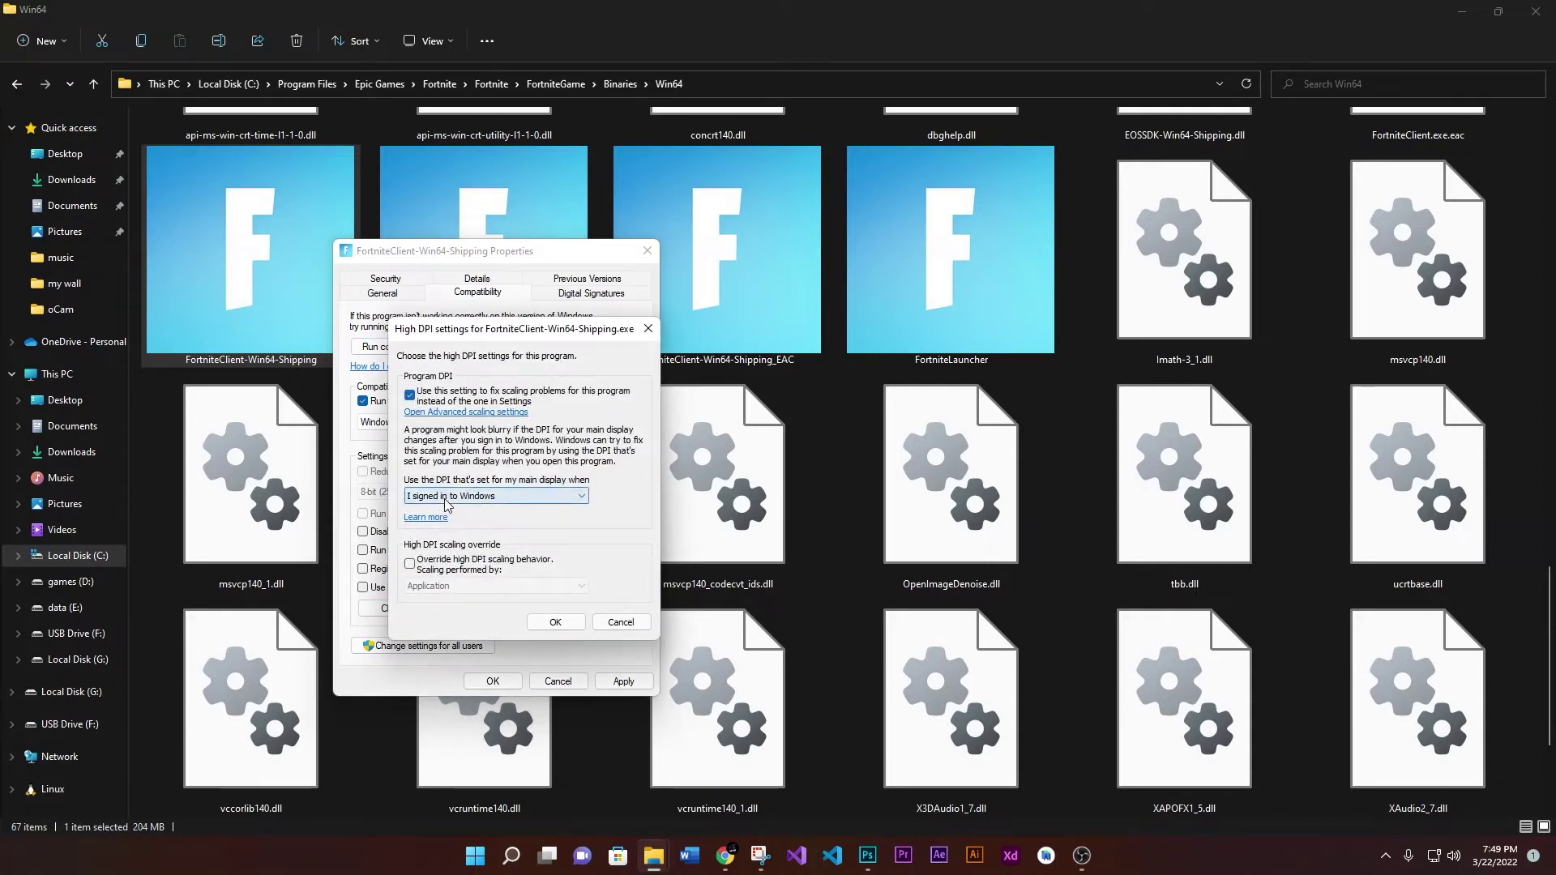
left_click(445, 509)
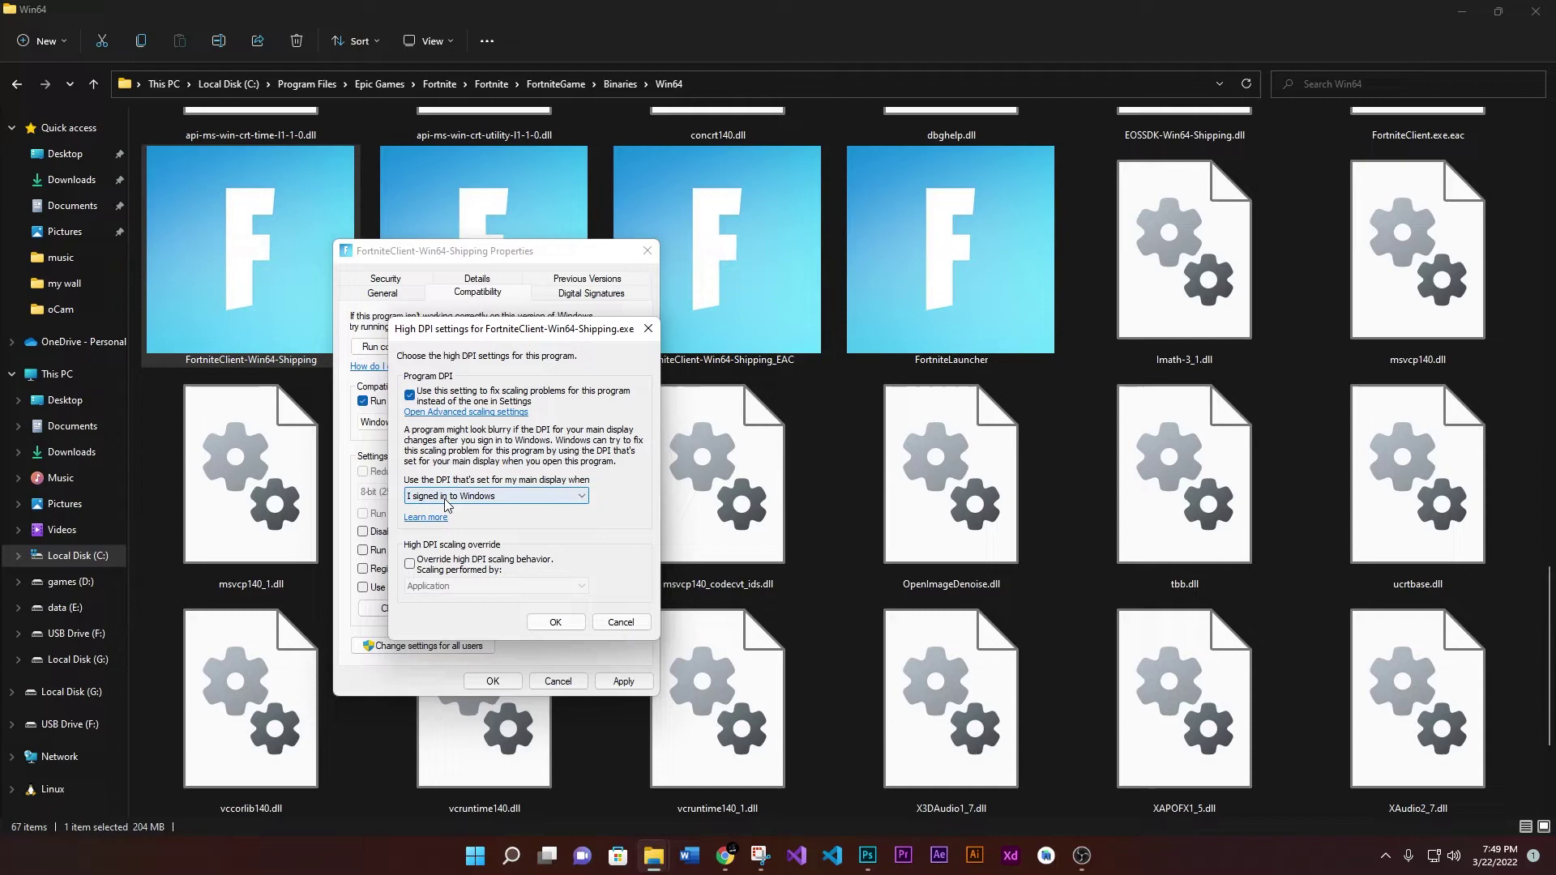
left_click(410, 562)
left_click(431, 586)
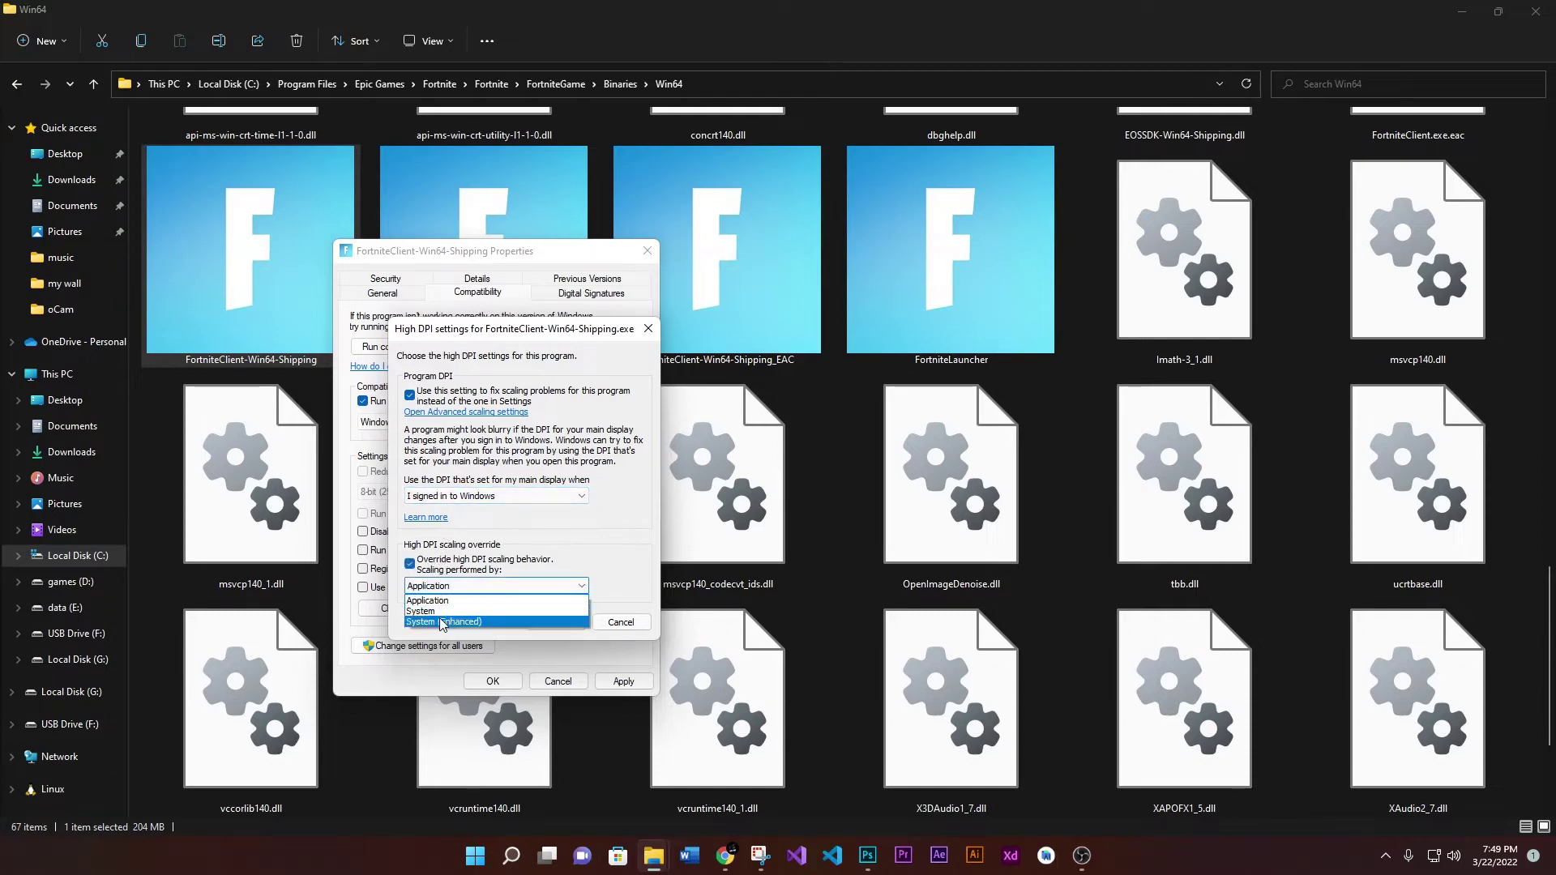
left_click(446, 621)
left_click(533, 621)
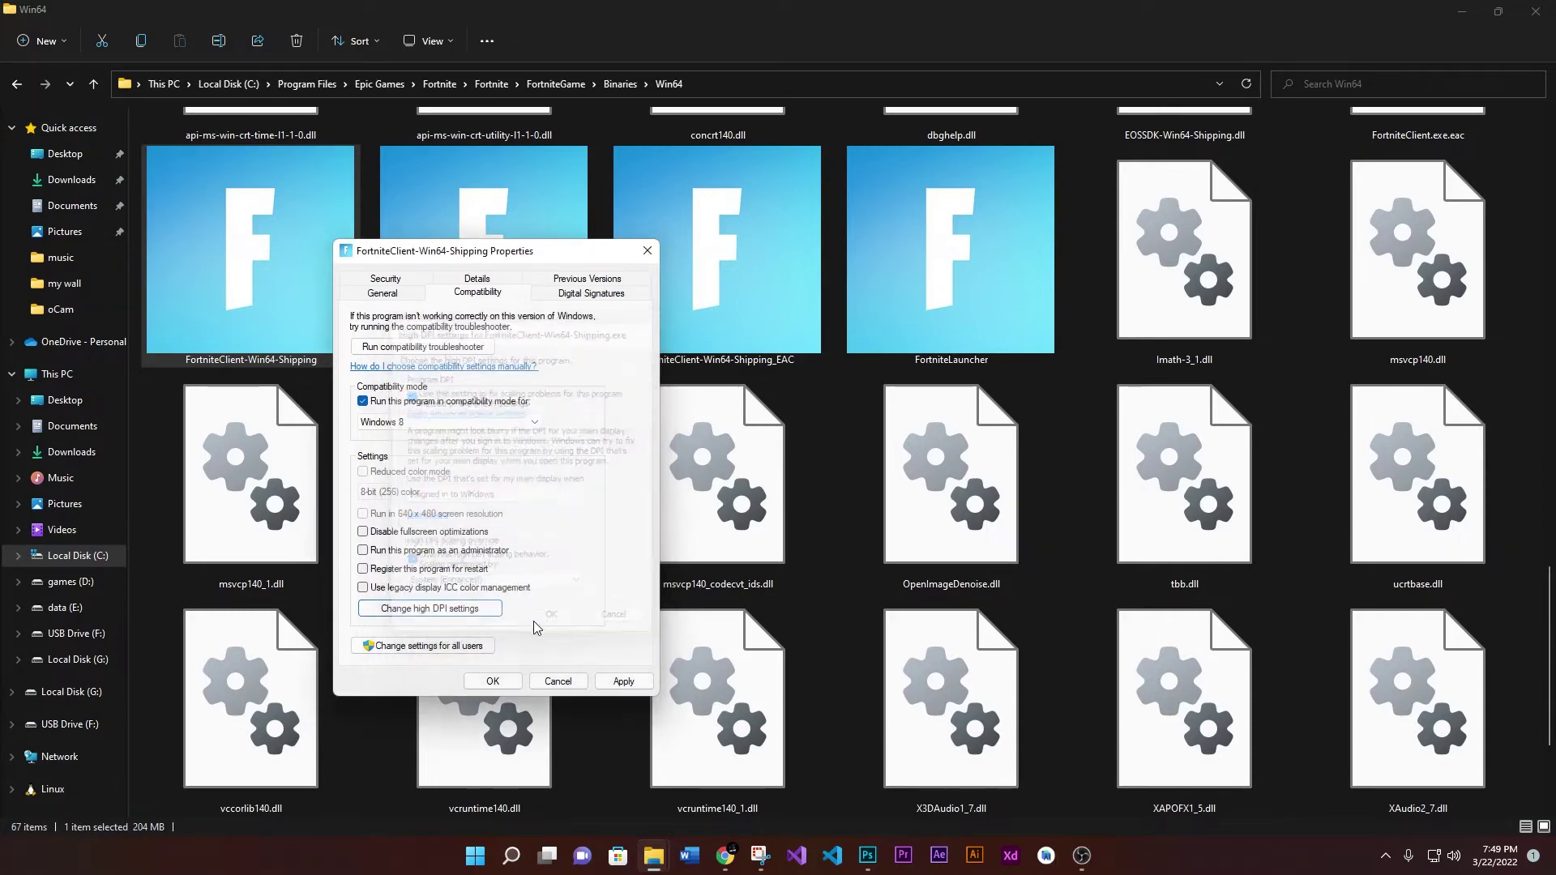
left_click(615, 679)
left_click(494, 682)
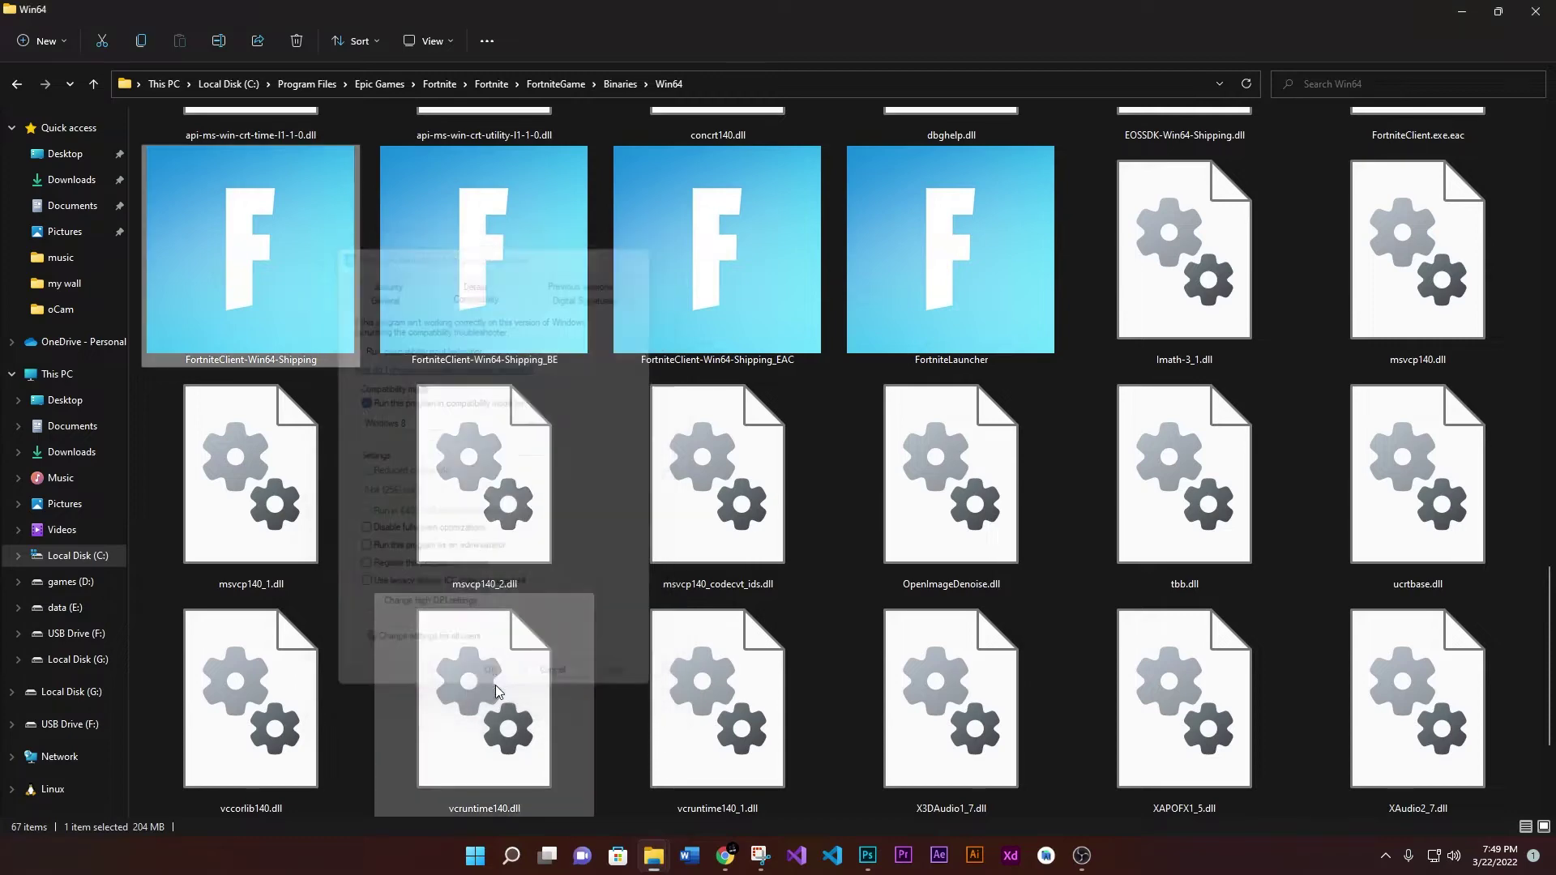
- Open the compatibility properties of FortniteClient-Win64-Shipping_BE and enable compatibility mode for Windows 8
right_click(474, 350)
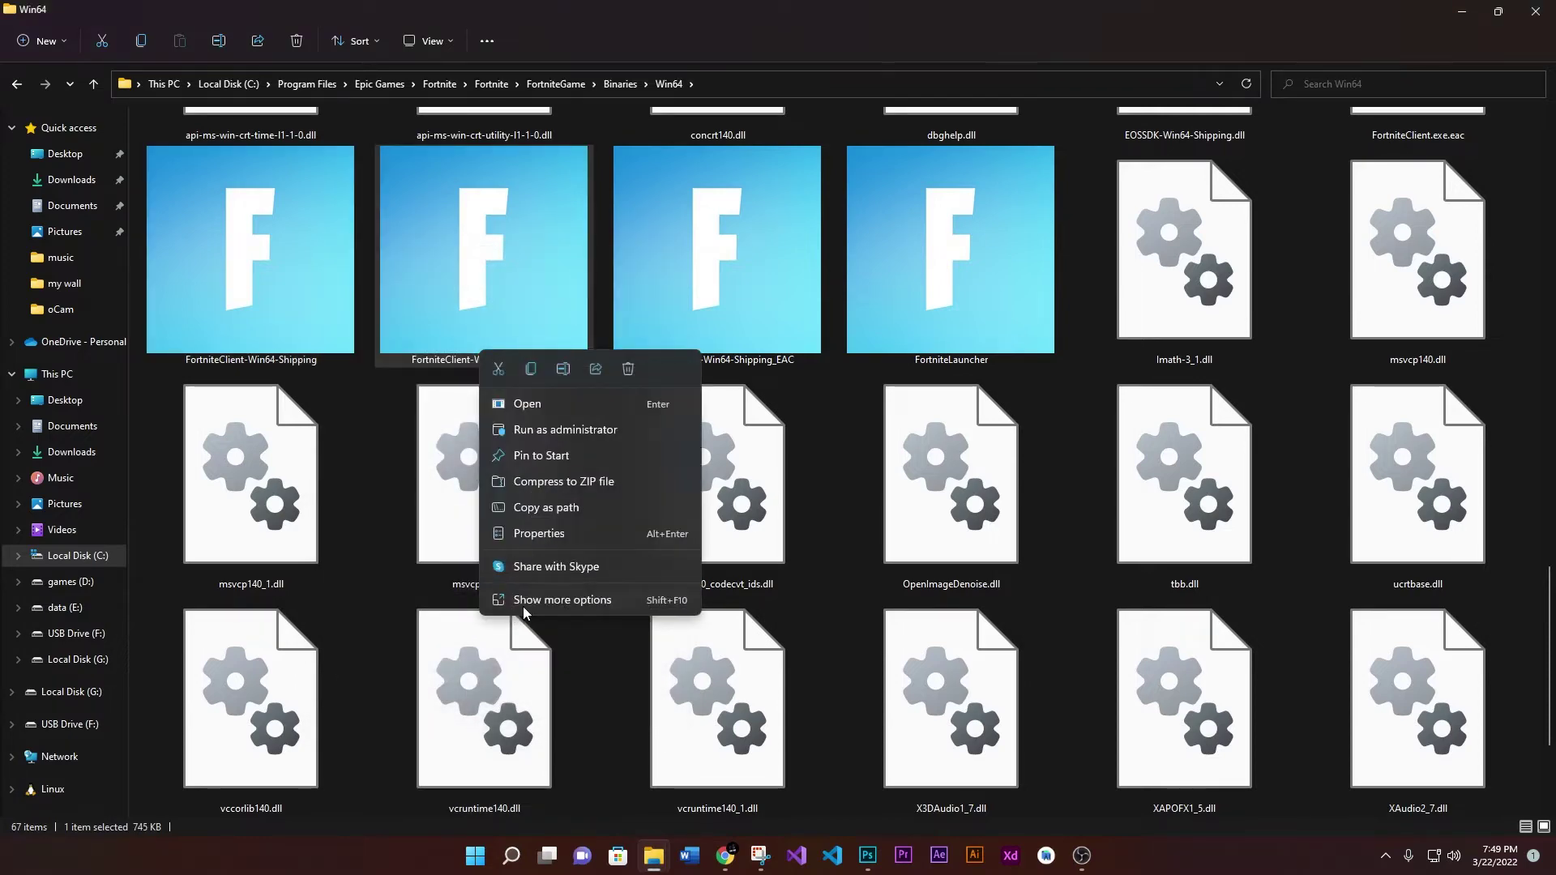
left_click(522, 604)
left_click(555, 593)
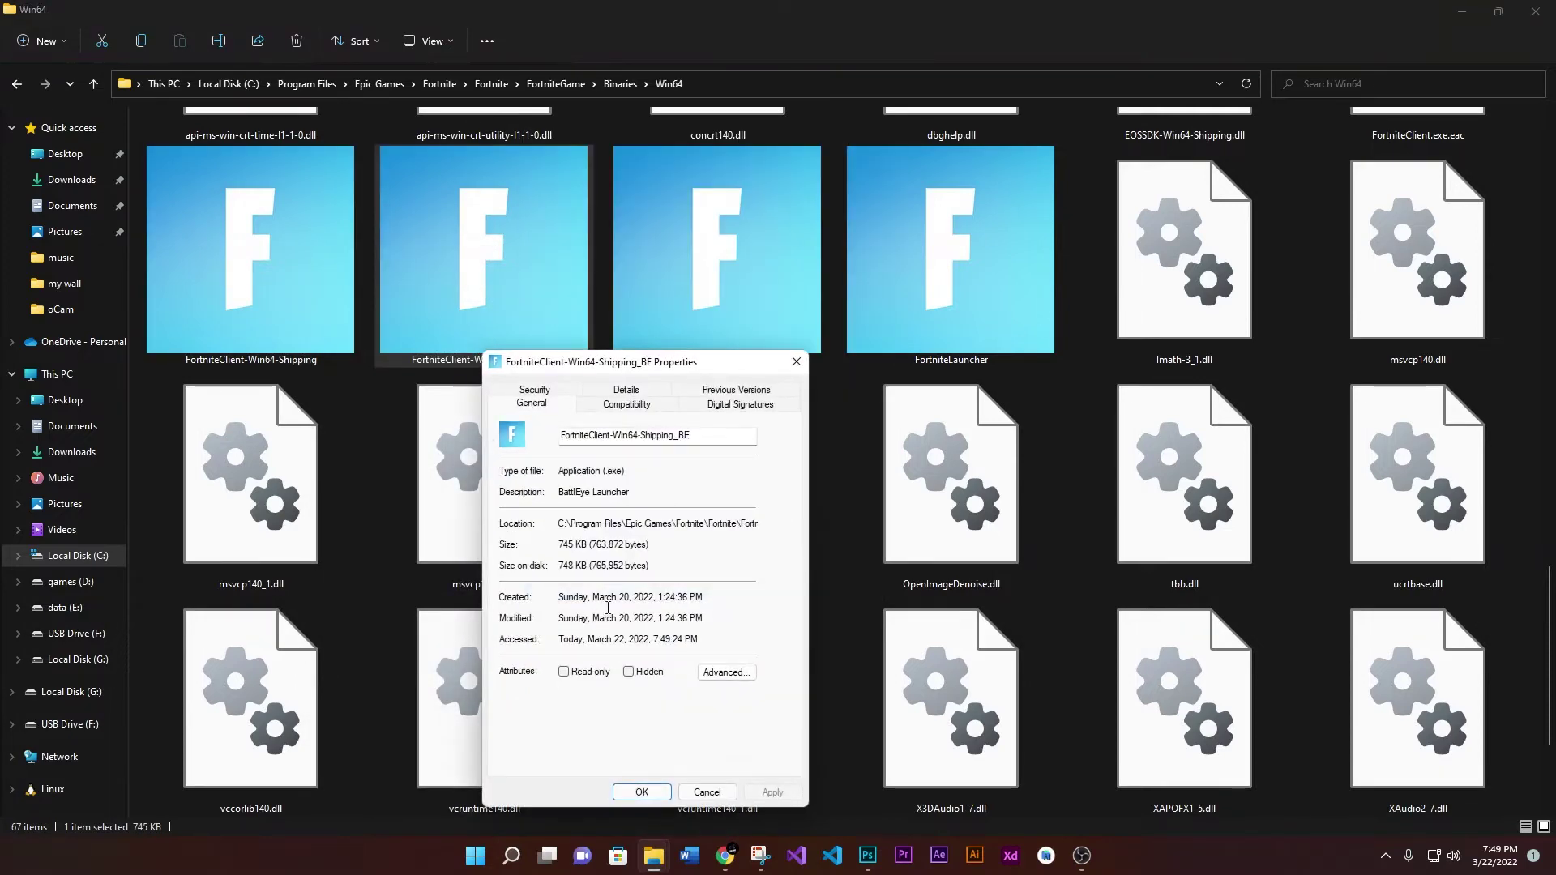
left_click(626, 403)
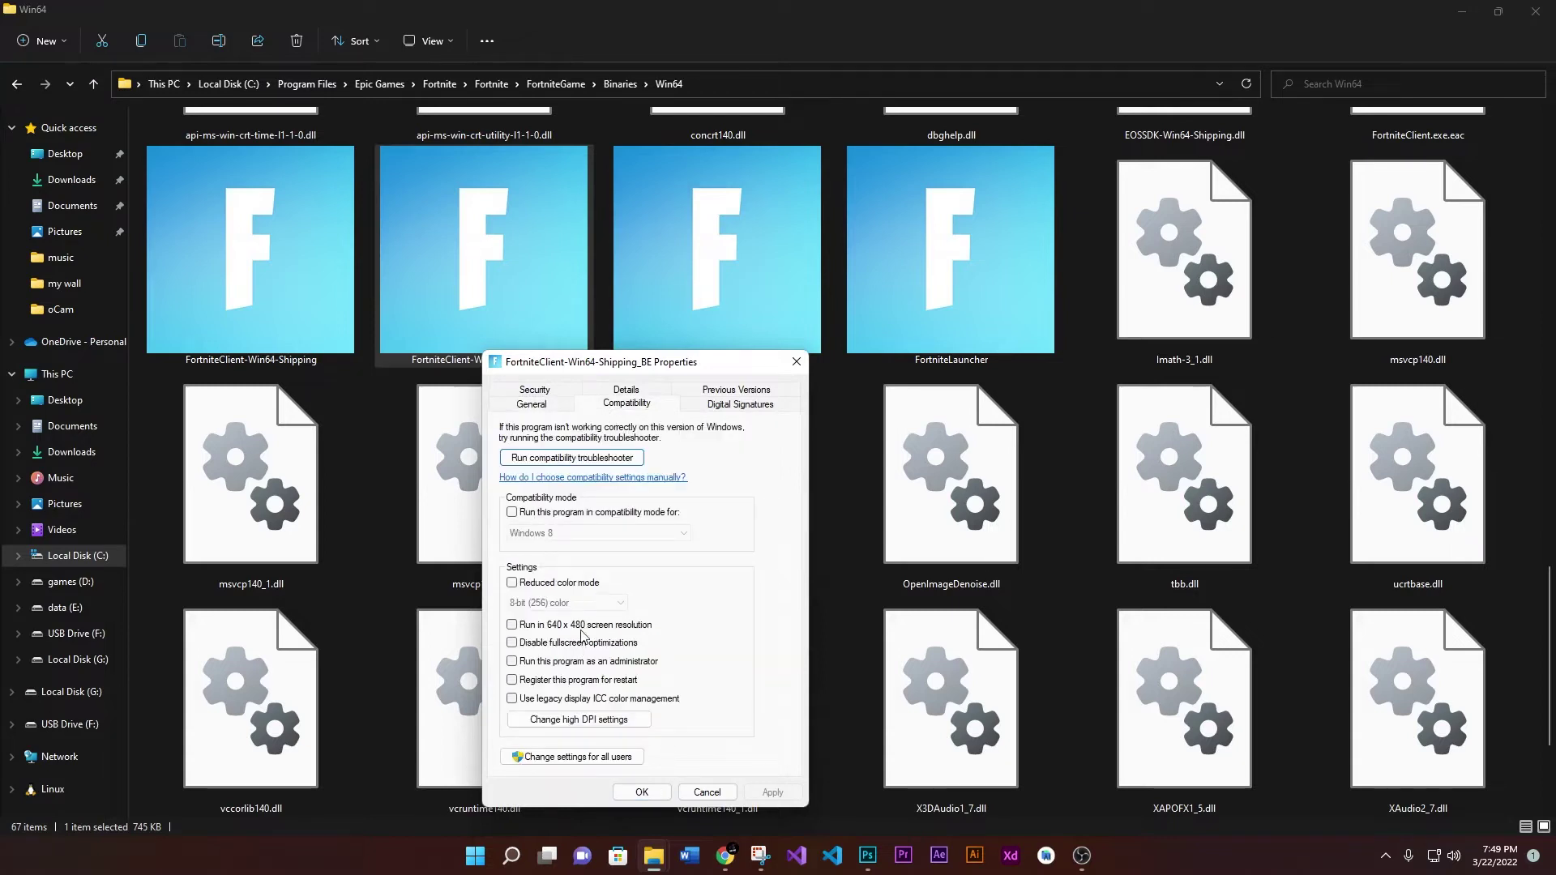
left_click(522, 512)
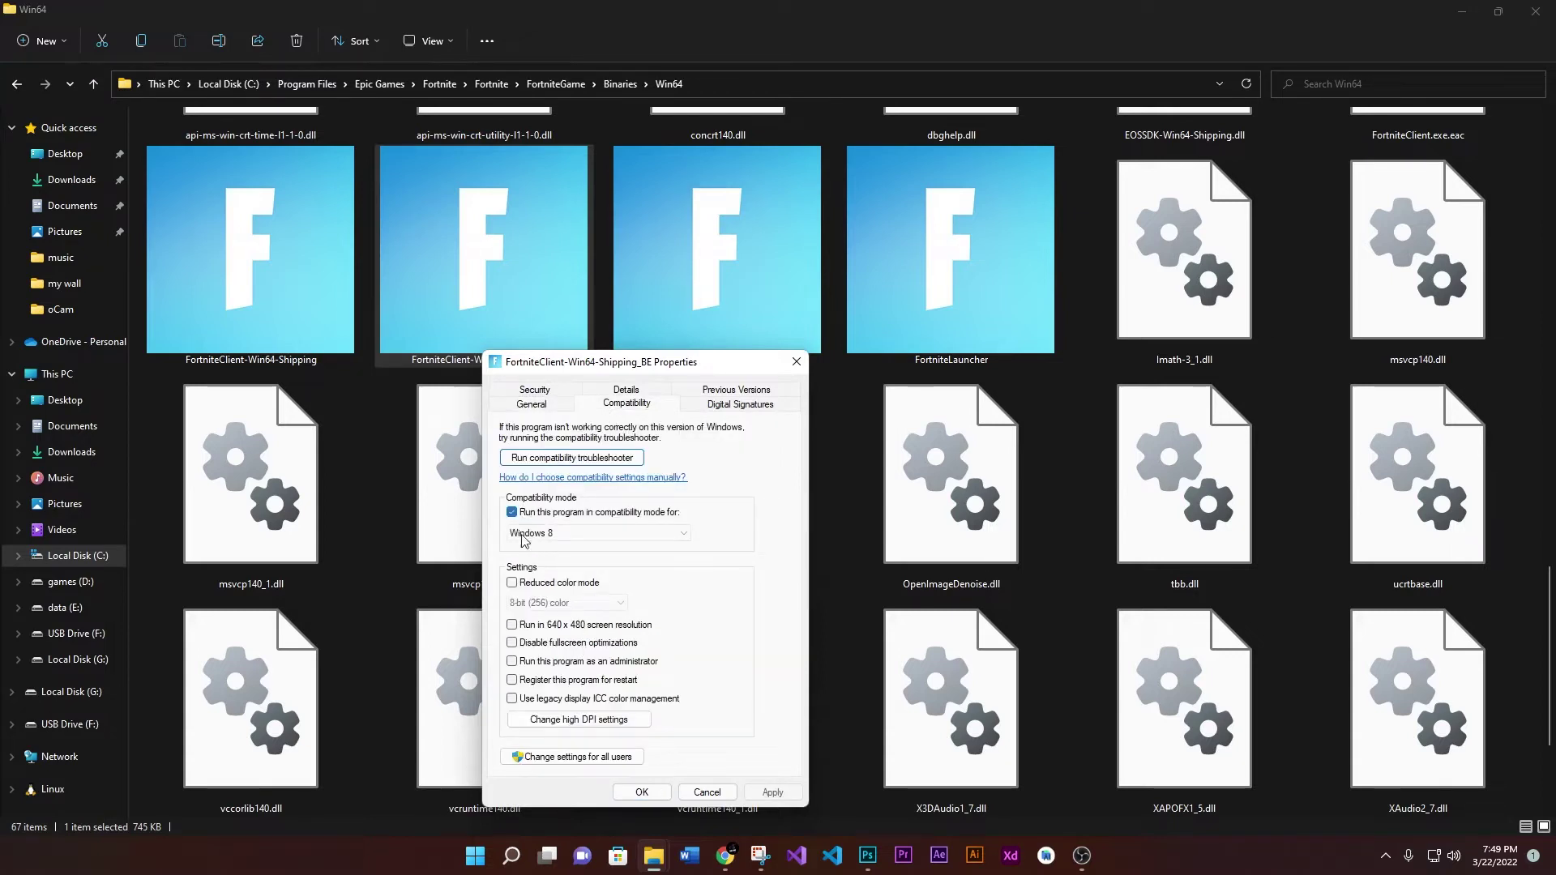
- Enable Windows 8 compatibility mode for all users of FortniteClient-Win64-Shipping_BE and confirm the setting
left_click(597, 757)
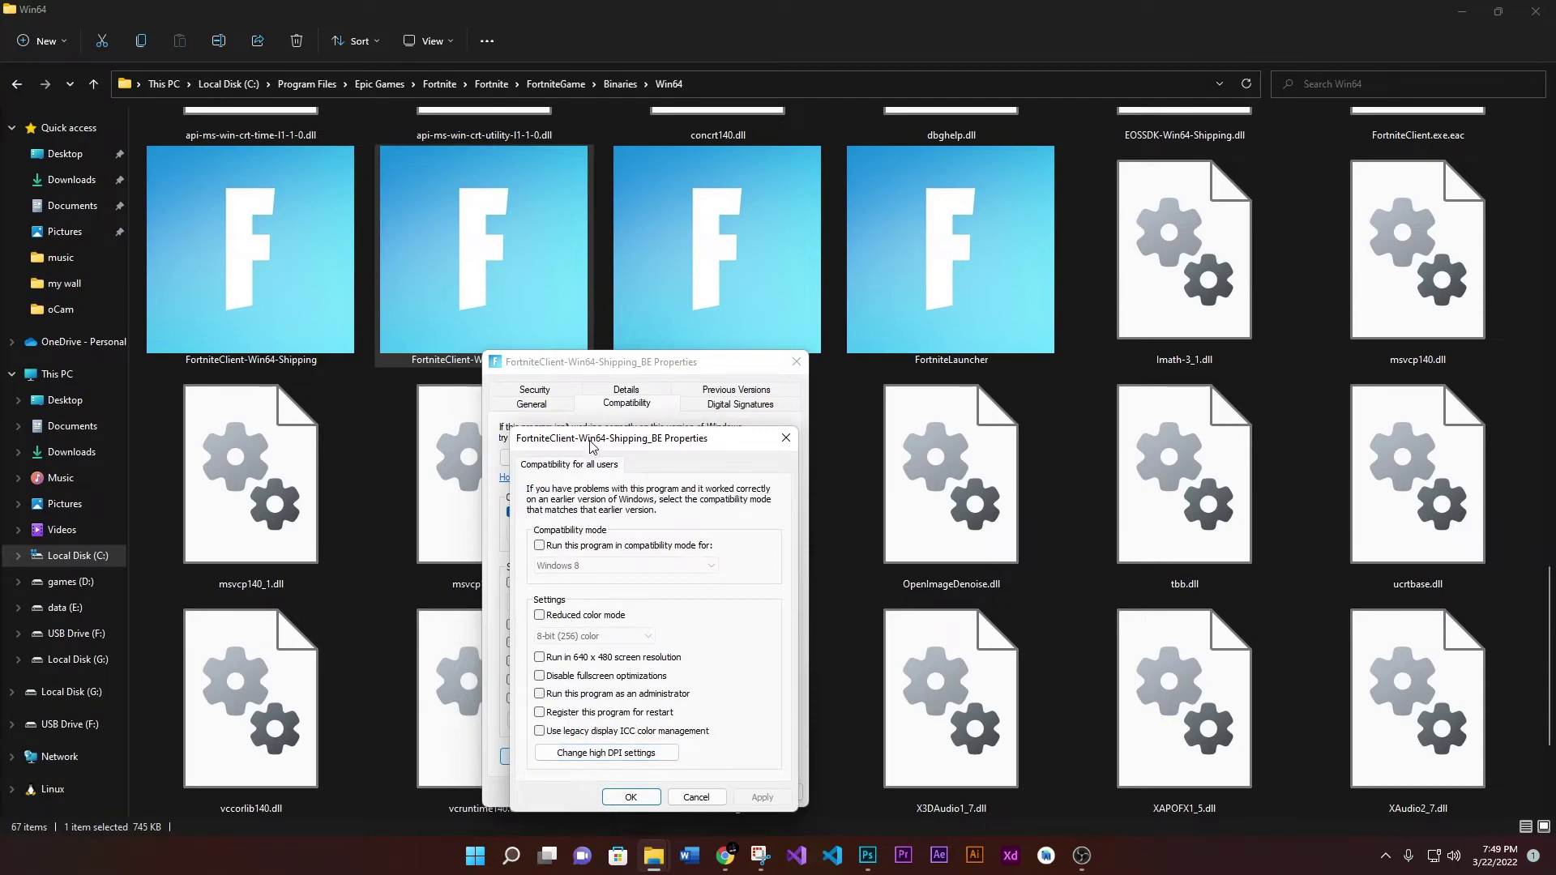
left_click_drag(590, 441, 558, 385)
left_click(509, 492)
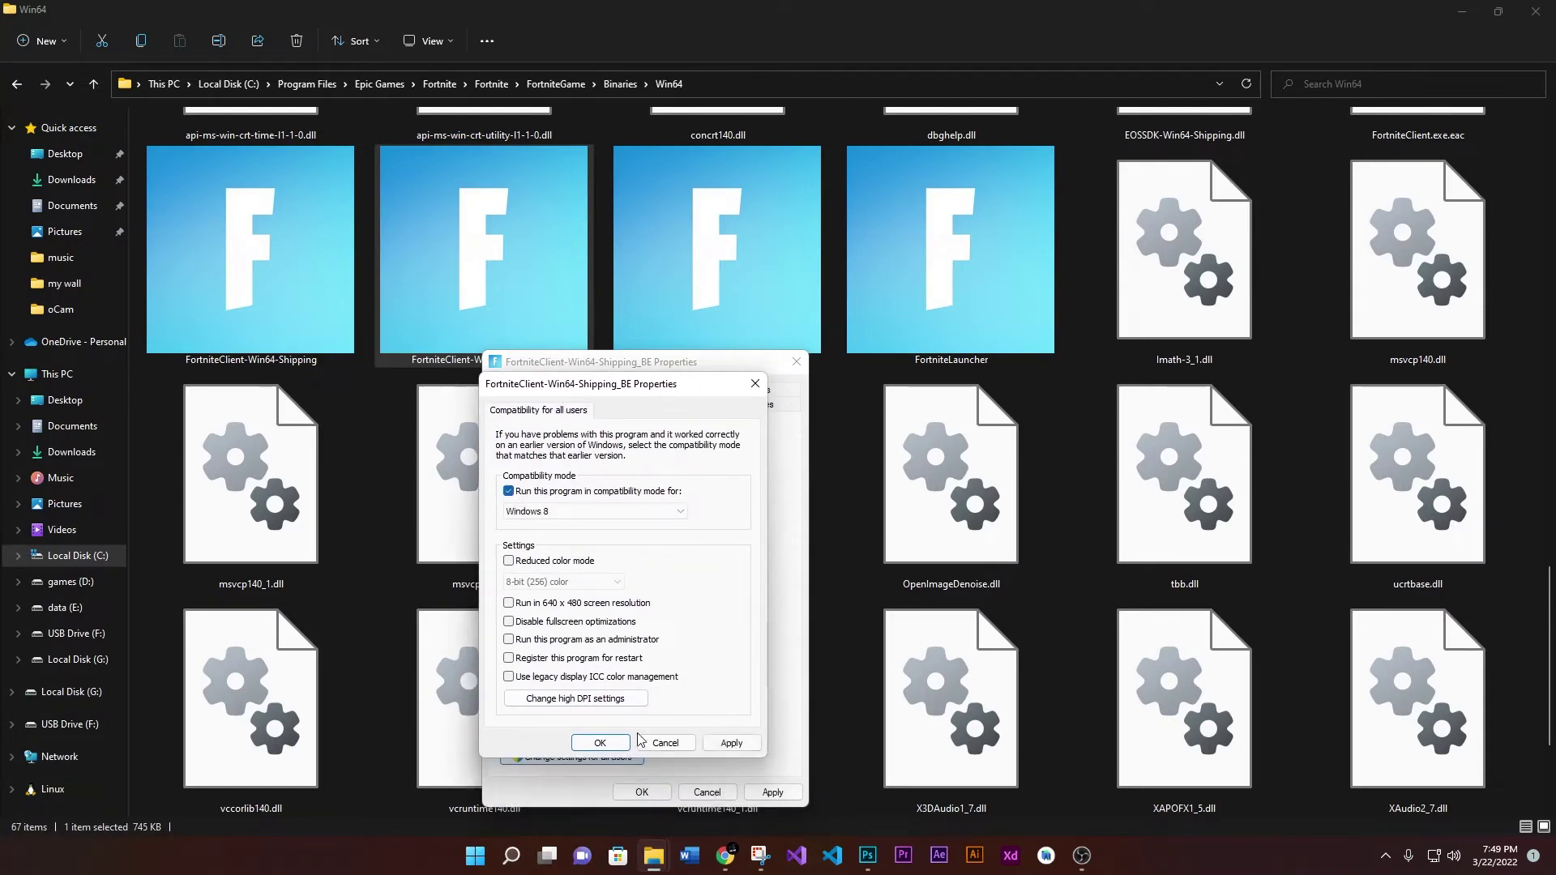
left_click(600, 743)
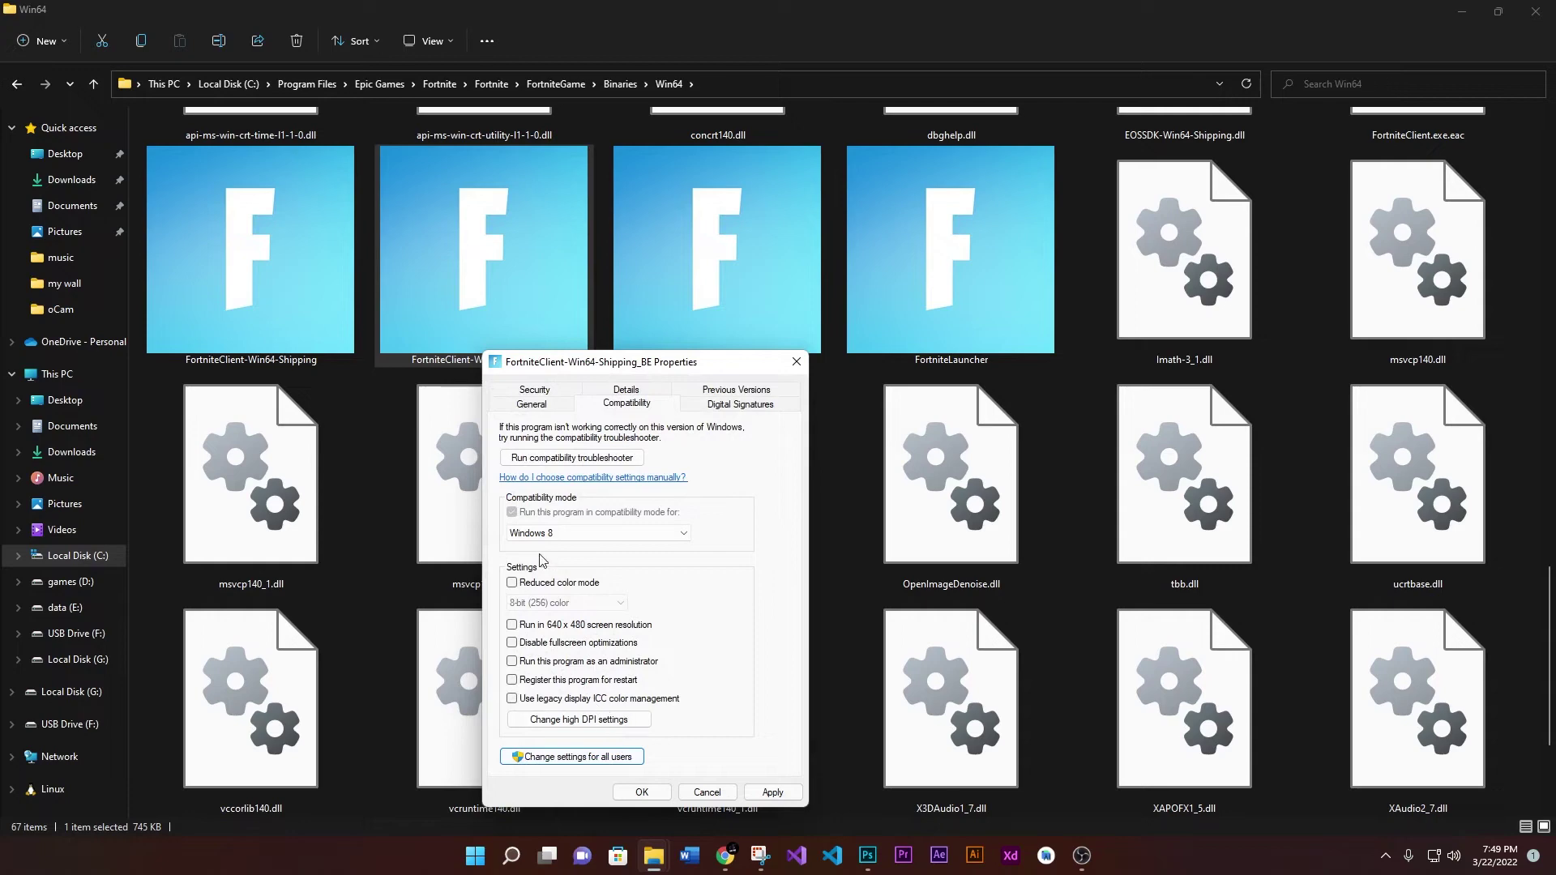
- For FortniteClient-Win64-Shipping_BE, enable the Program DPI scaling fix and override high DPI scaling with System (Enhanced)
left_click(603, 720)
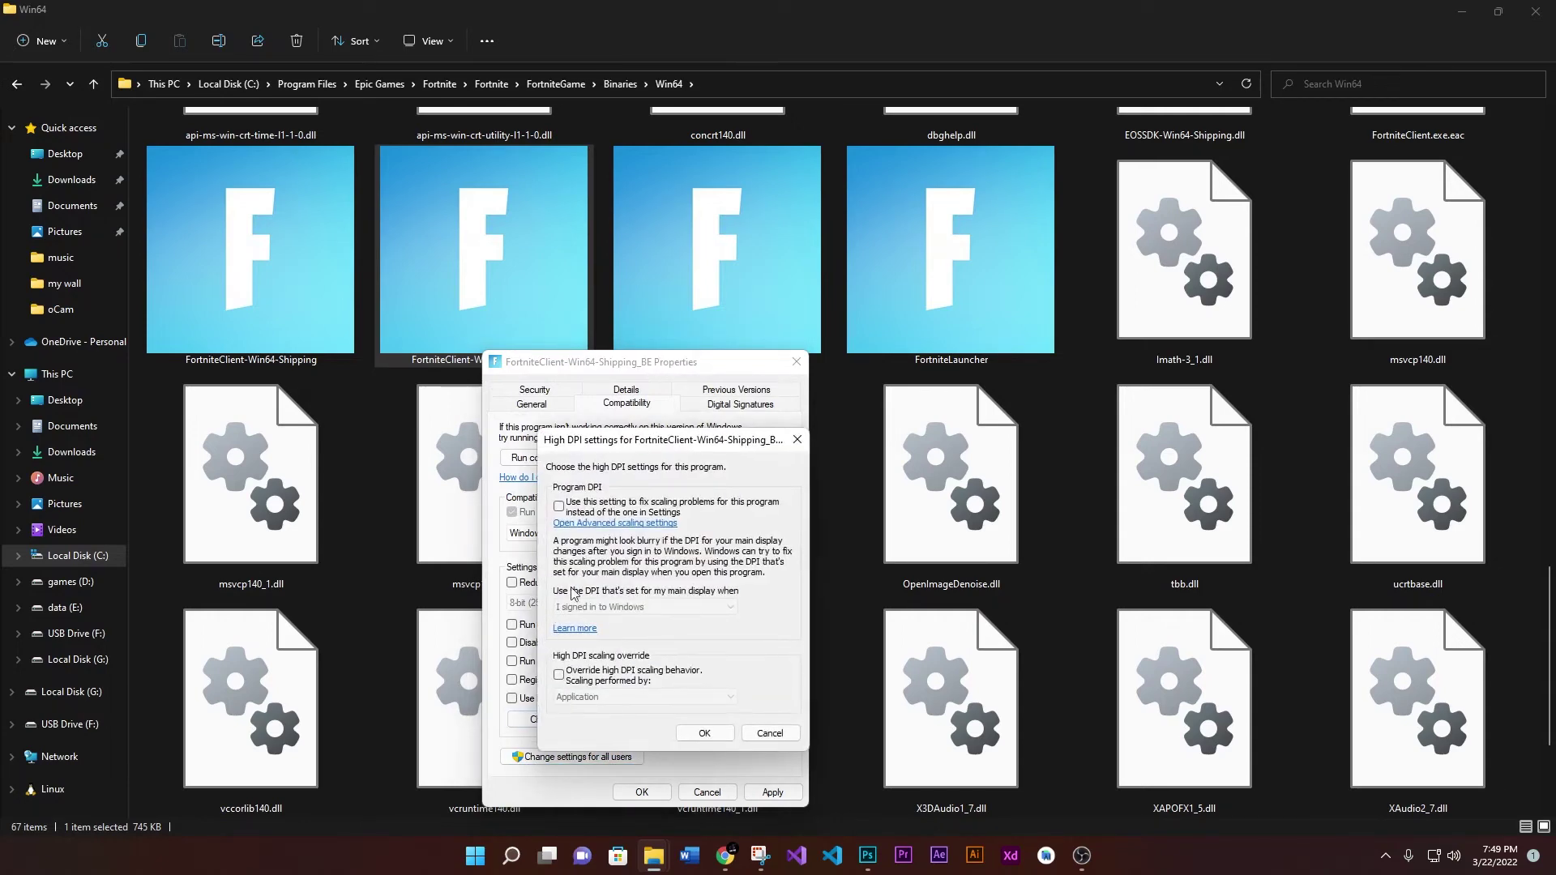
left_click(559, 506)
left_click(578, 682)
left_click(644, 697)
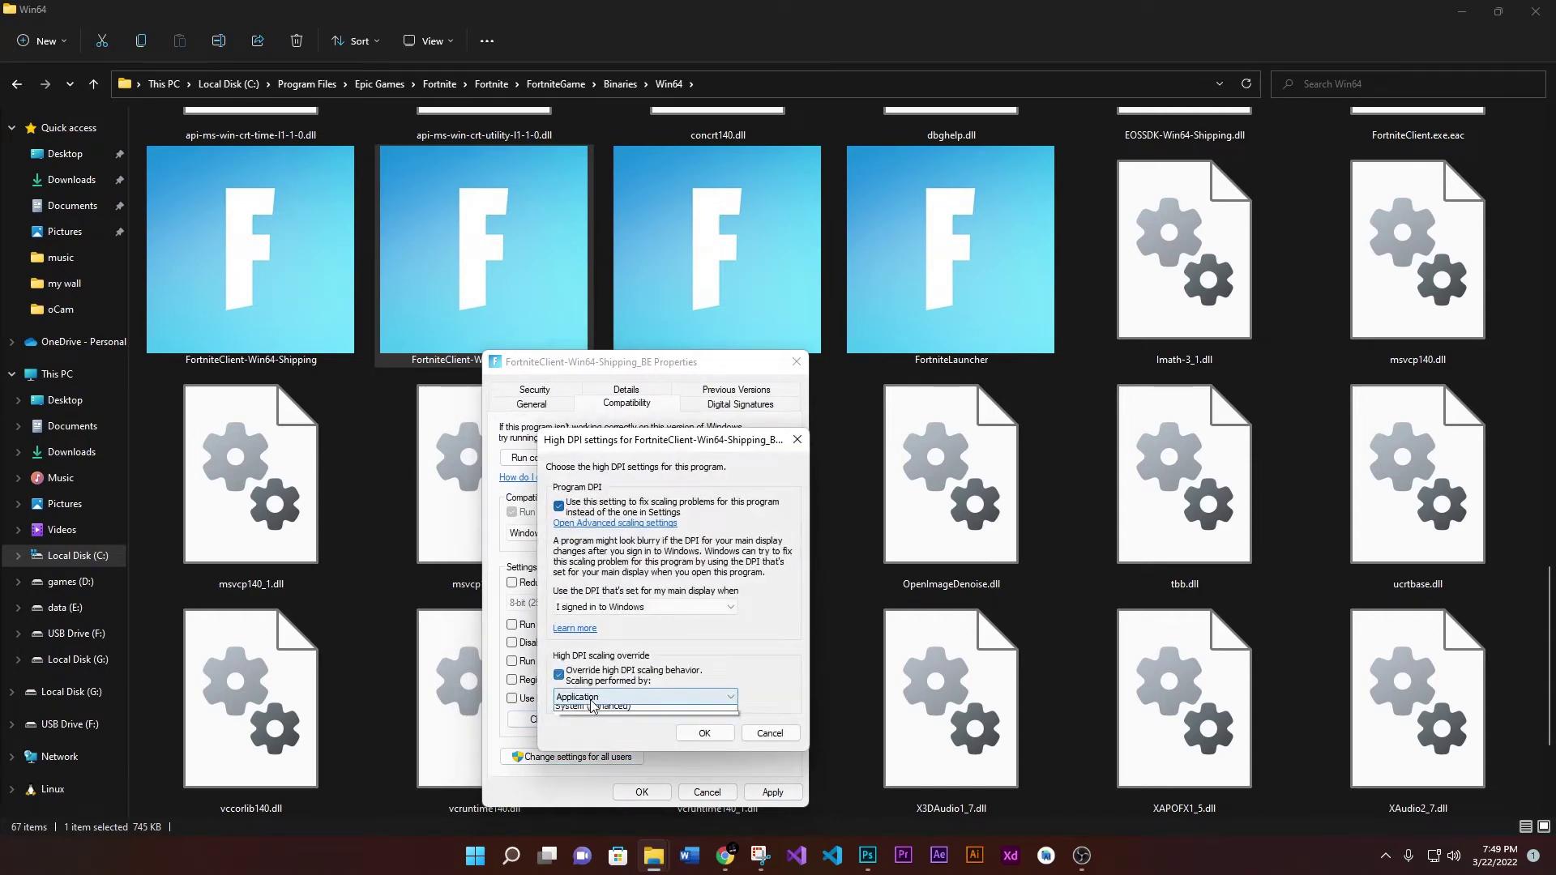
left_click(639, 732)
left_click(704, 733)
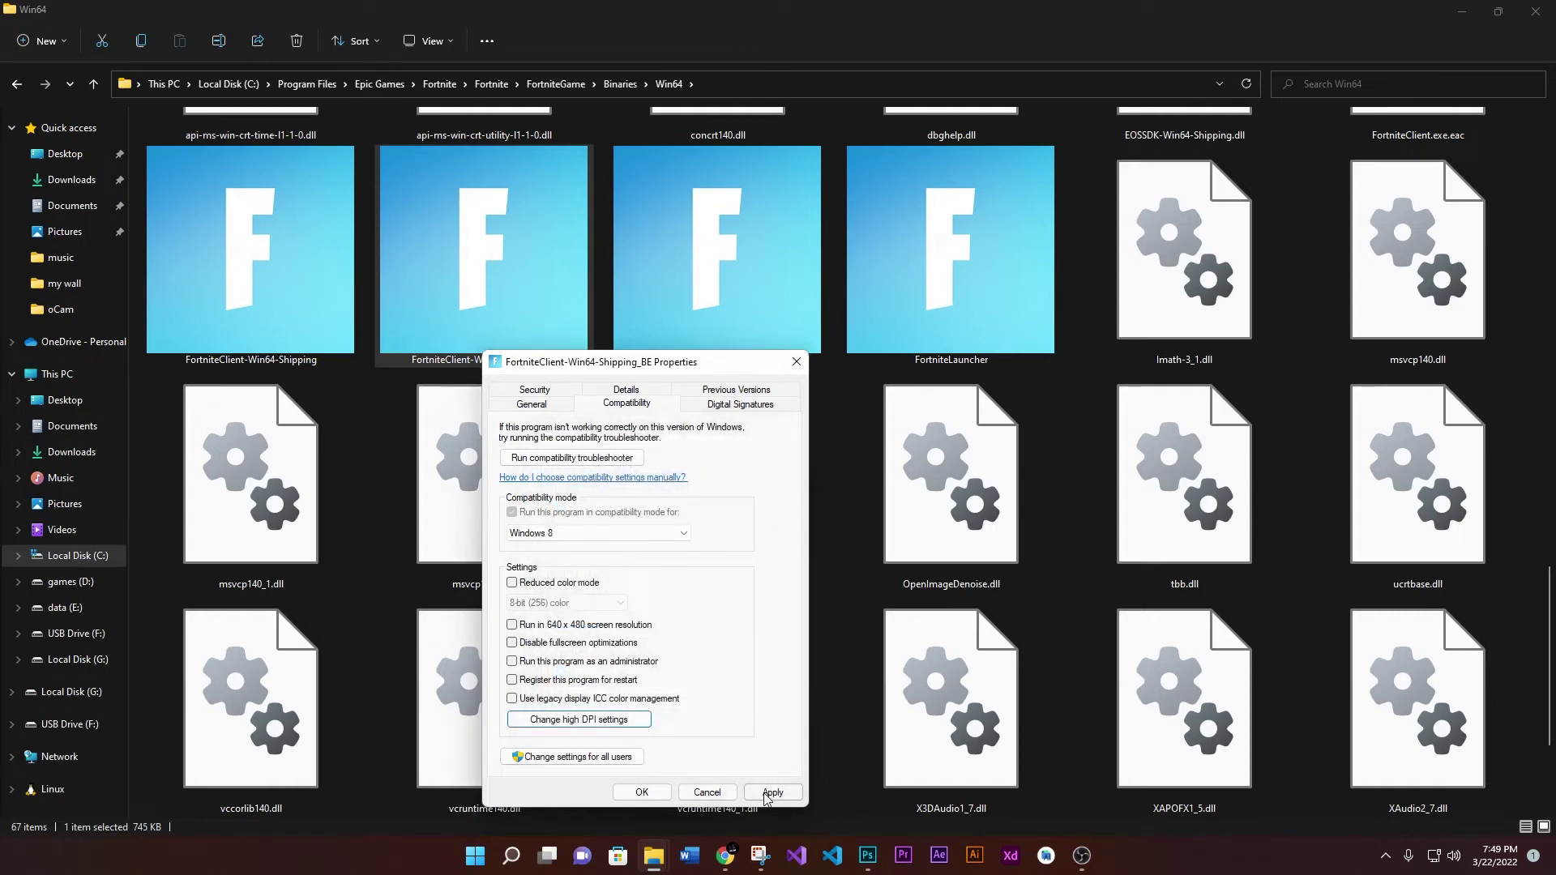
- Close the FortniteClient-Win64-Shipping_BE properties and enable Windows 8 compatibility mode for FortniteClient-Win64-Shipping_EAC
left_click(641, 791)
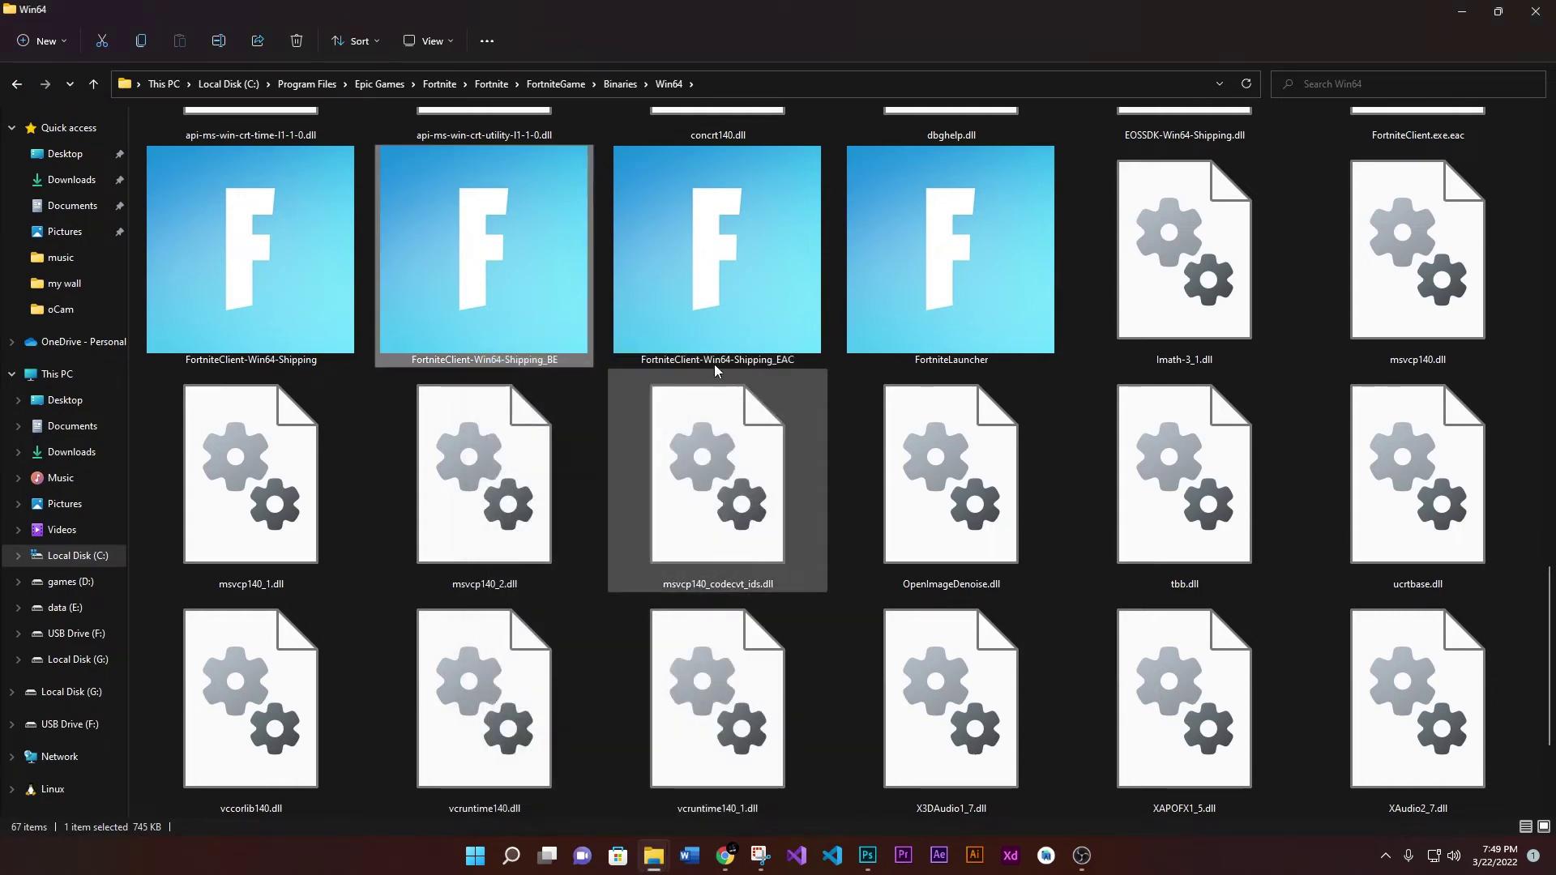
right_click(715, 360)
left_click(760, 599)
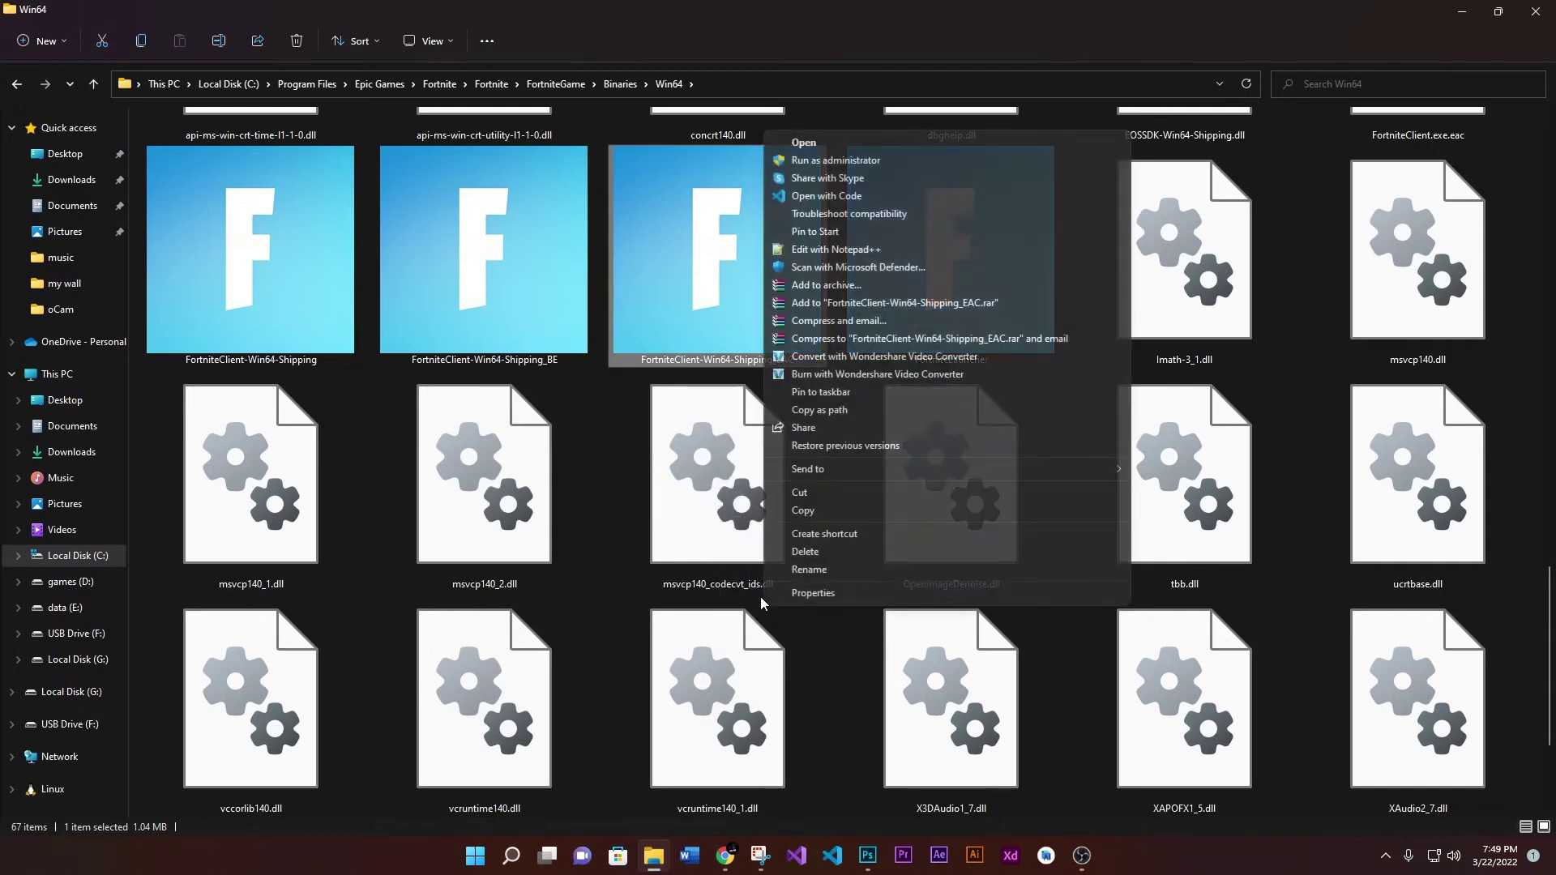
left_click(796, 595)
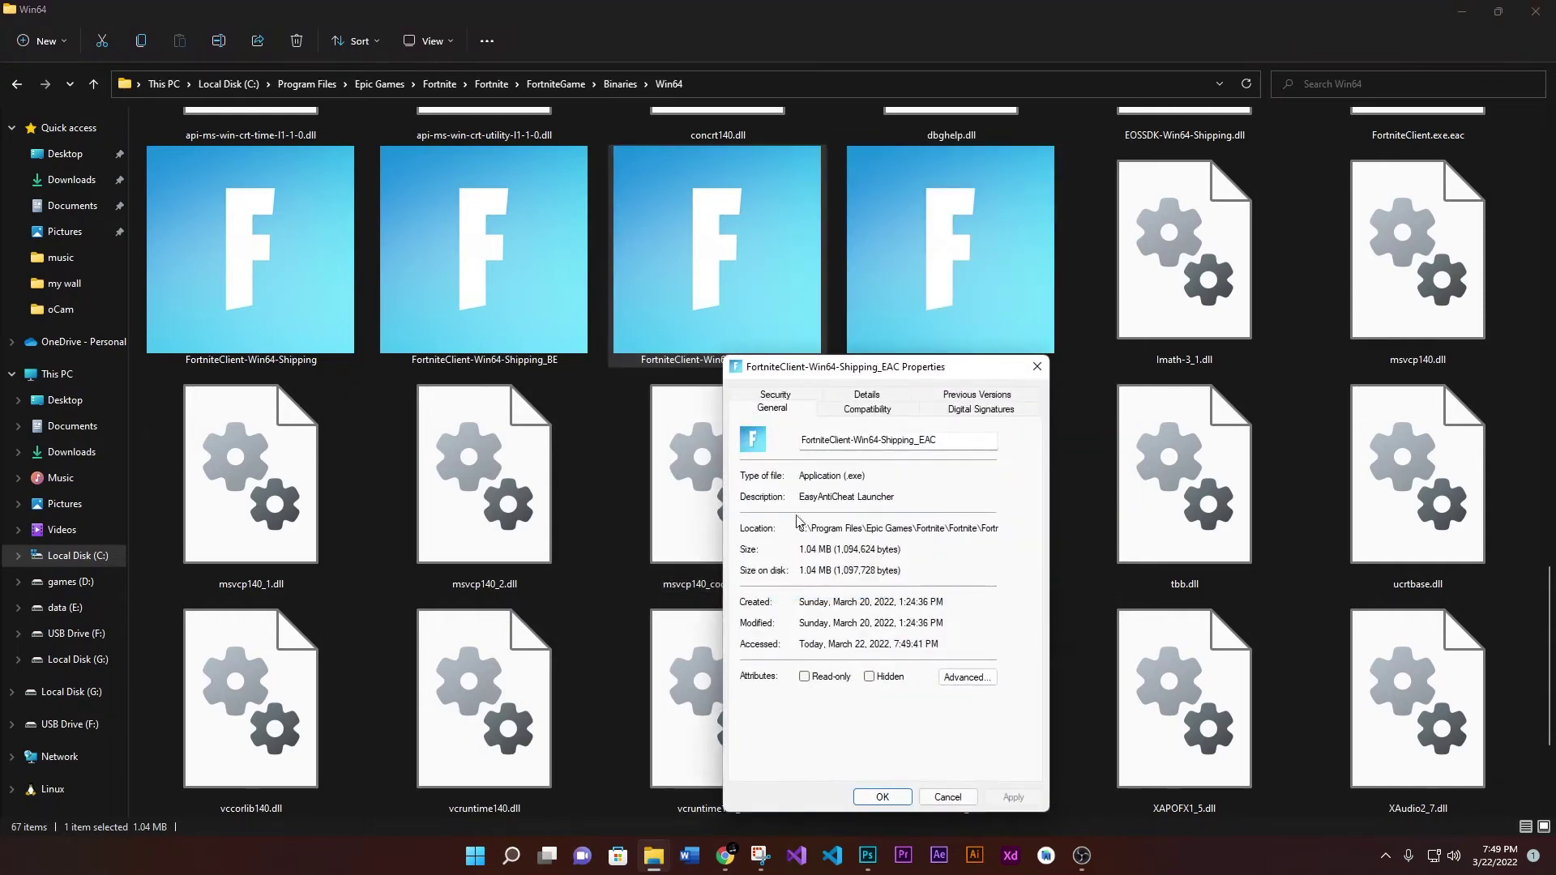
left_click_drag(885, 374, 762, 357)
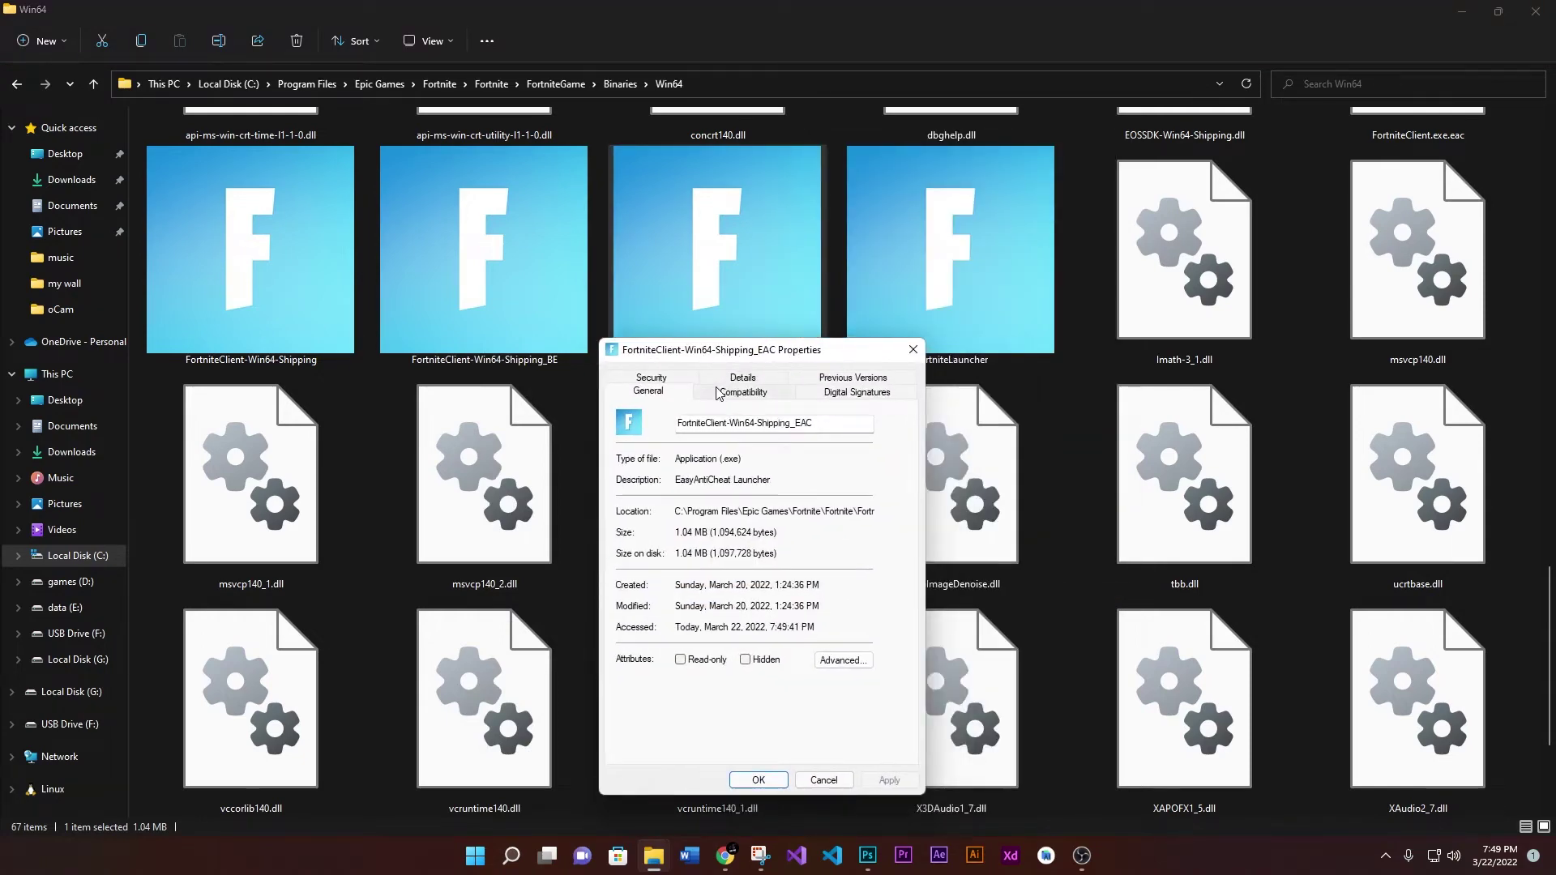
left_click(718, 393)
left_click(645, 501)
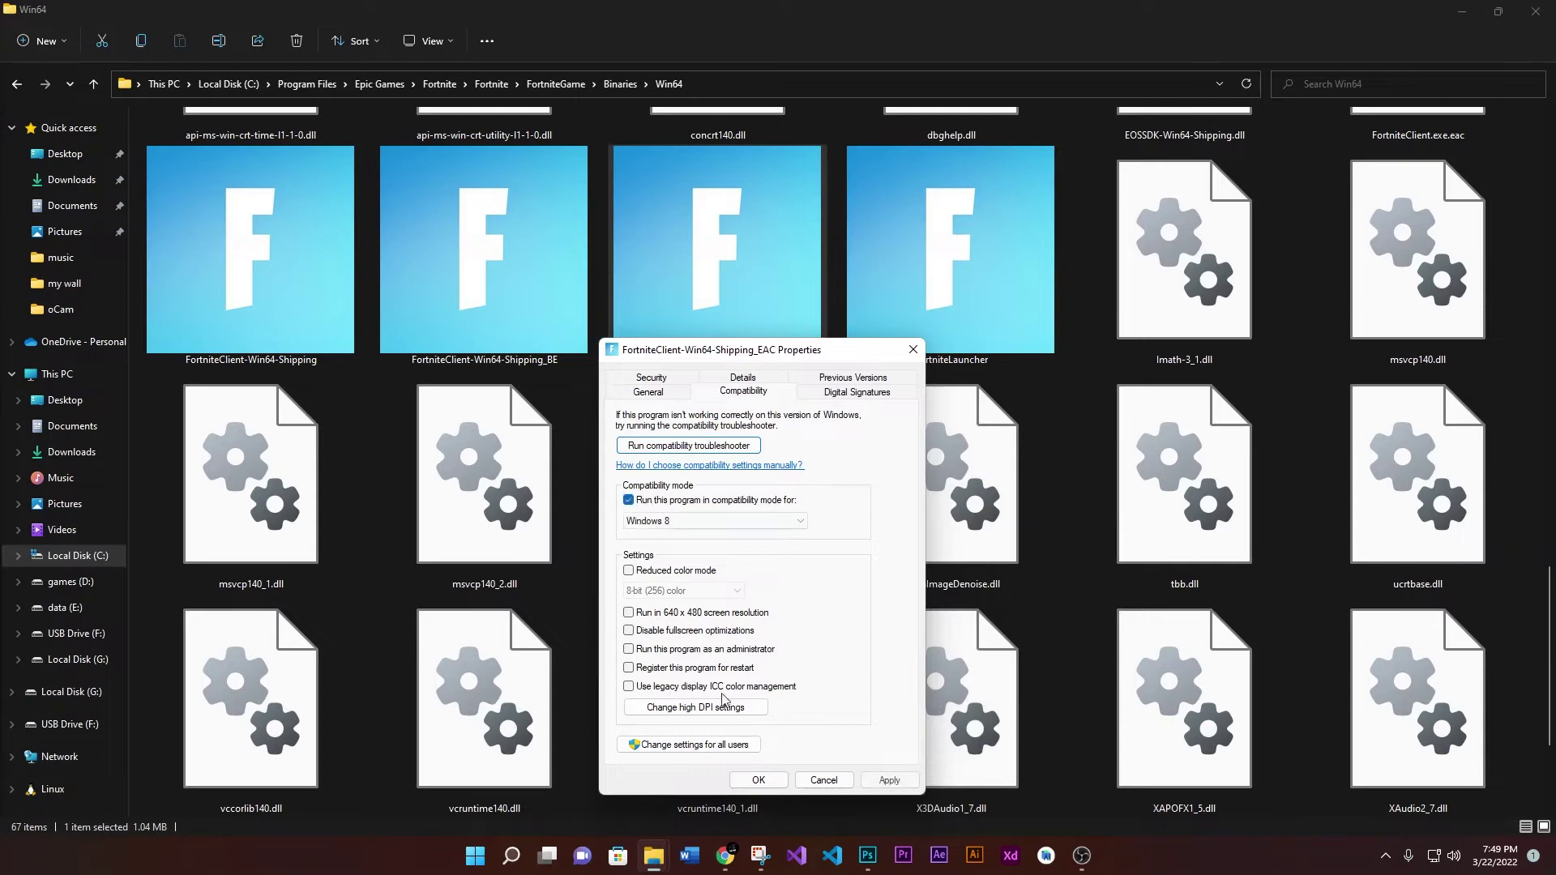
- For FortniteClient-Win64-Shipping_EAC, enable the Program DPI scaling fix, override high DPI scaling with System (Enhanced), and apply the properties
left_click(704, 710)
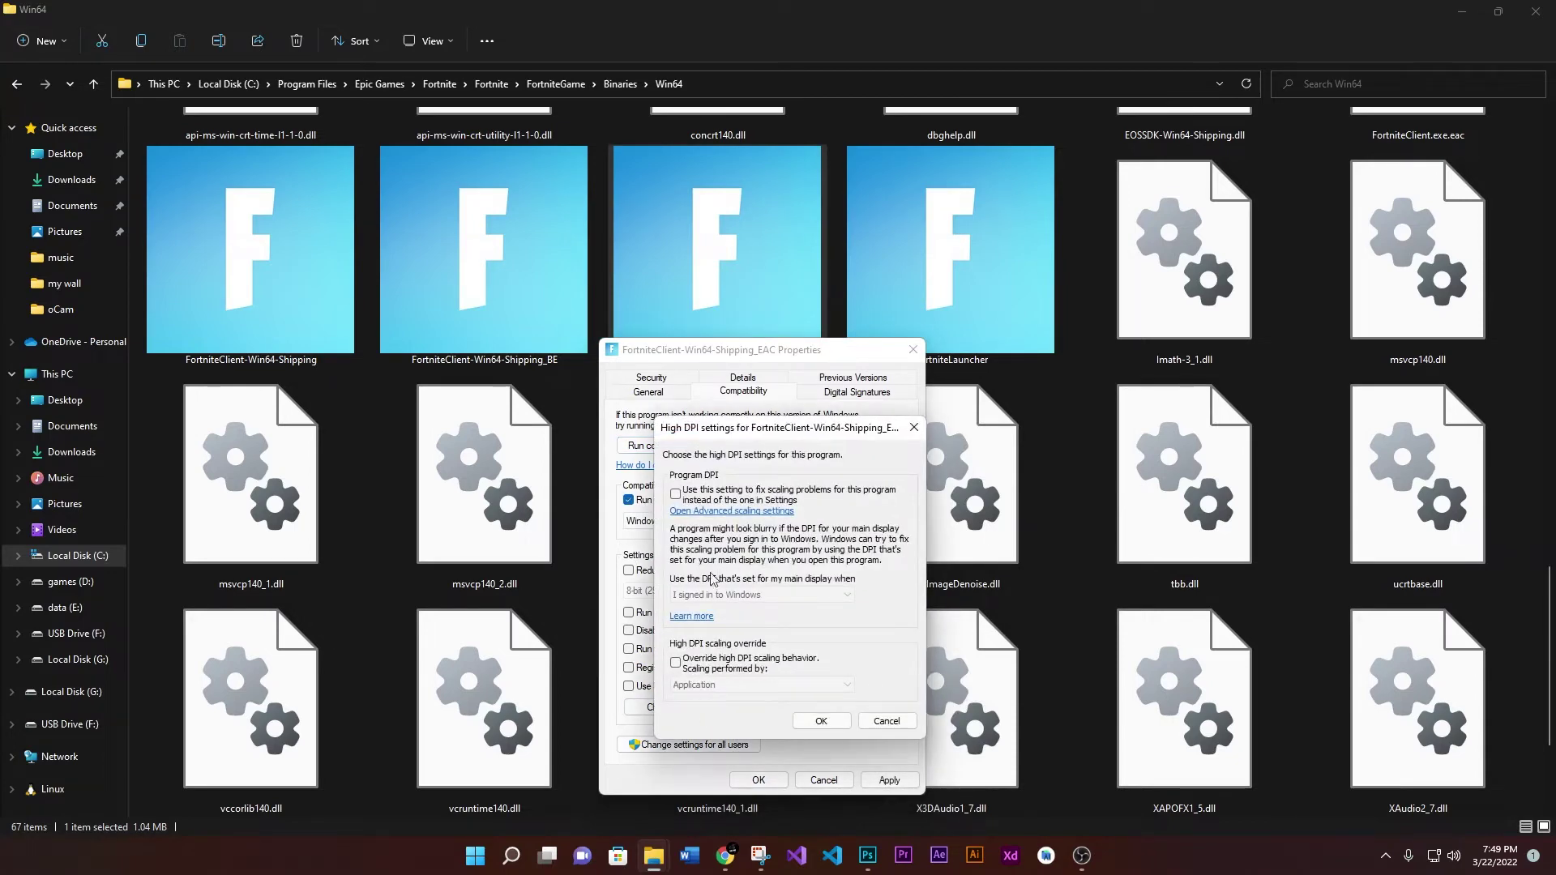
left_click(675, 493)
left_click(675, 662)
left_click(702, 685)
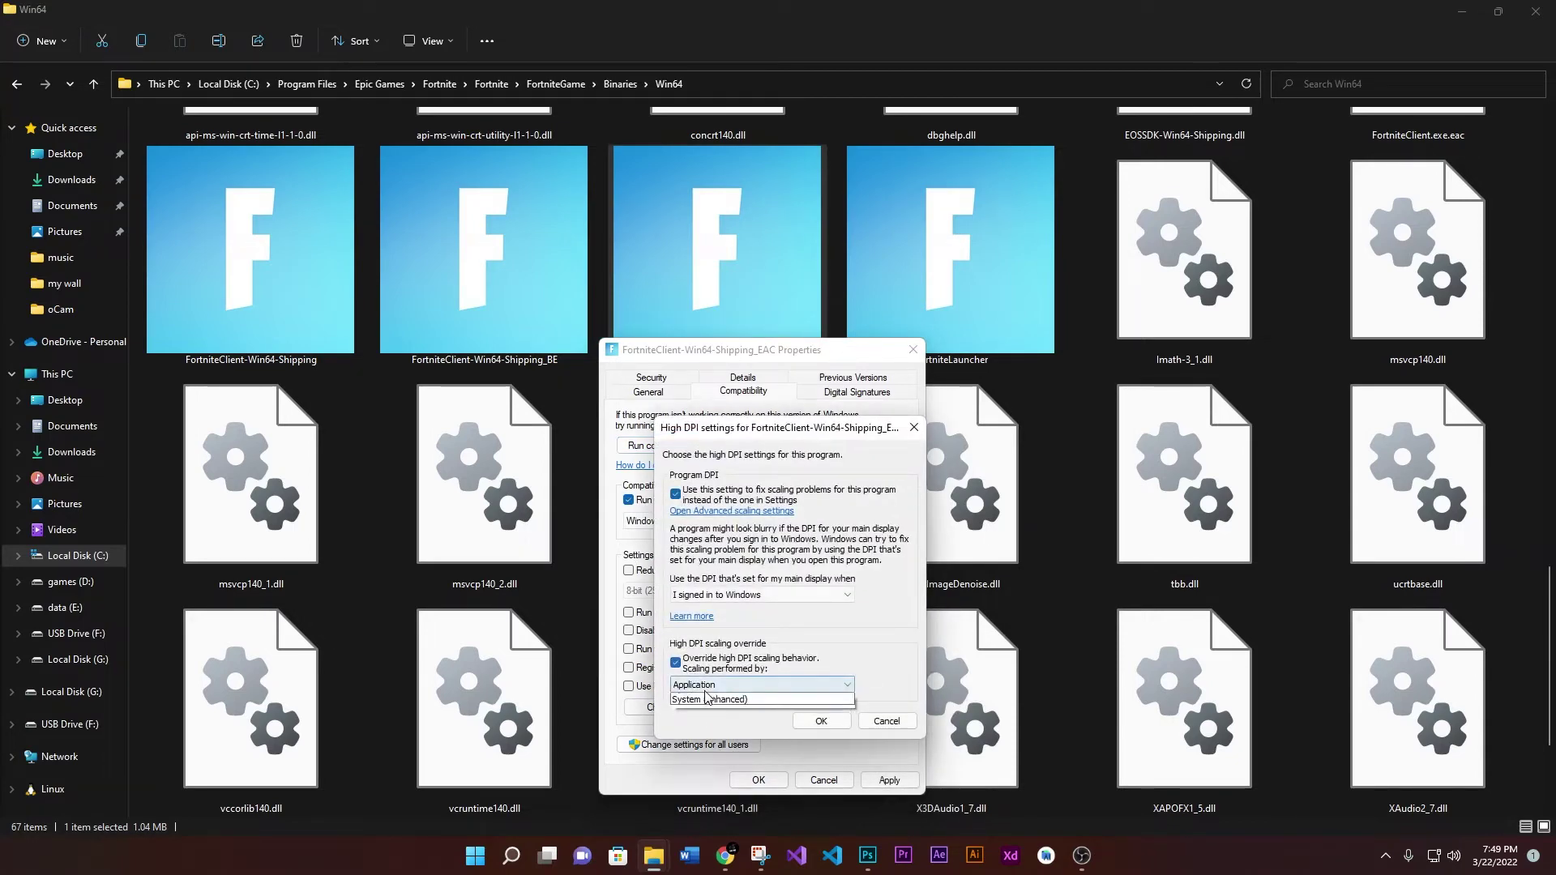
left_click(707, 721)
left_click(820, 721)
left_click(890, 779)
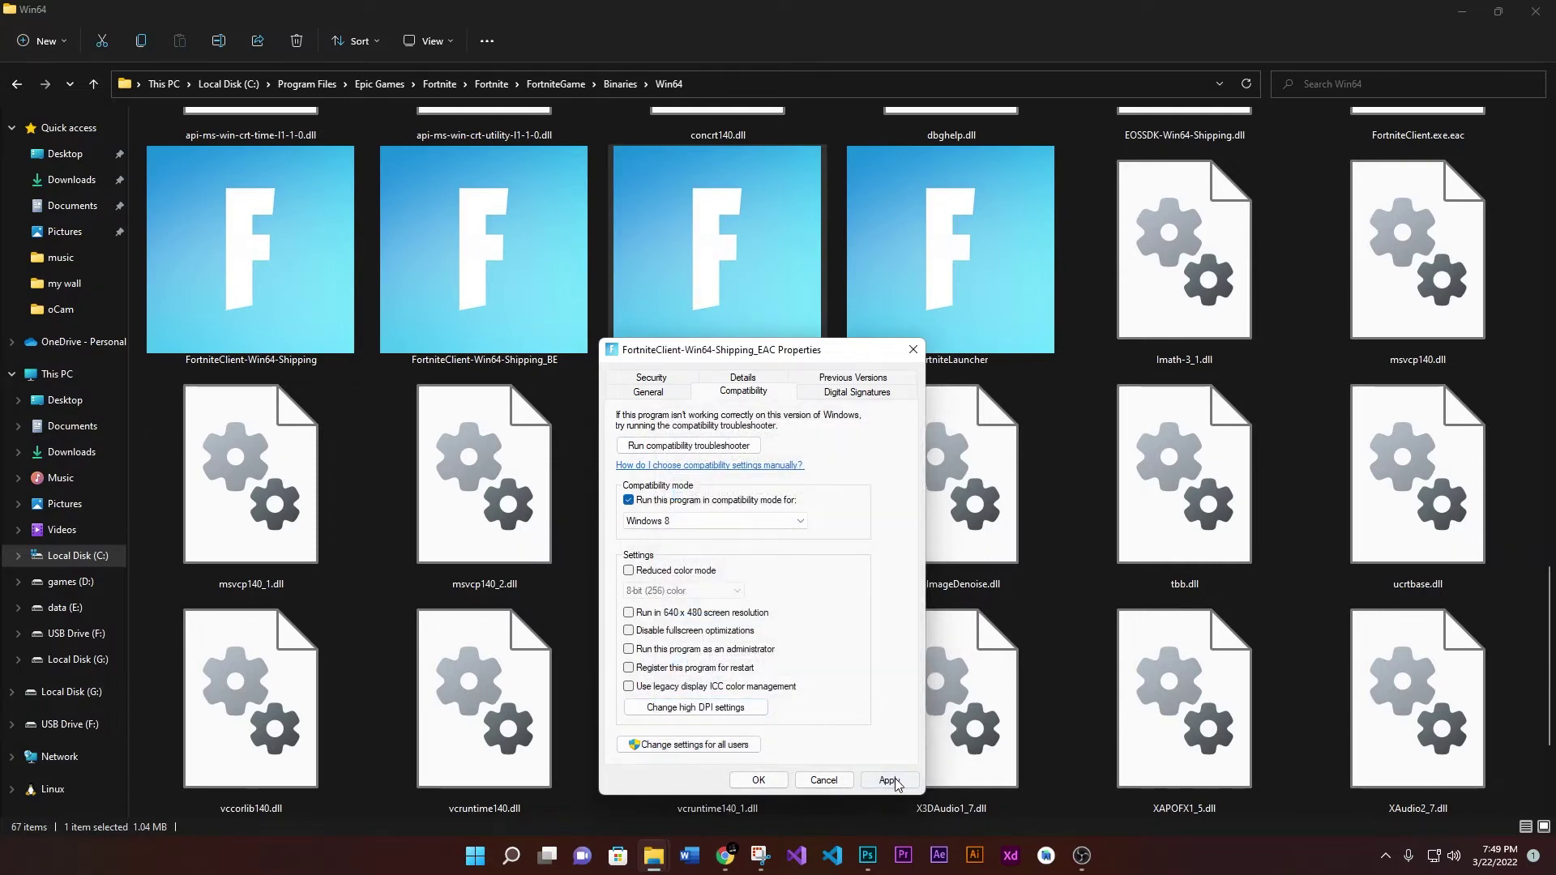
left_click(758, 780)
- Open the compatibility properties of FortniteLauncher and enable compatibility mode for Windows 8
right_click(949, 353)
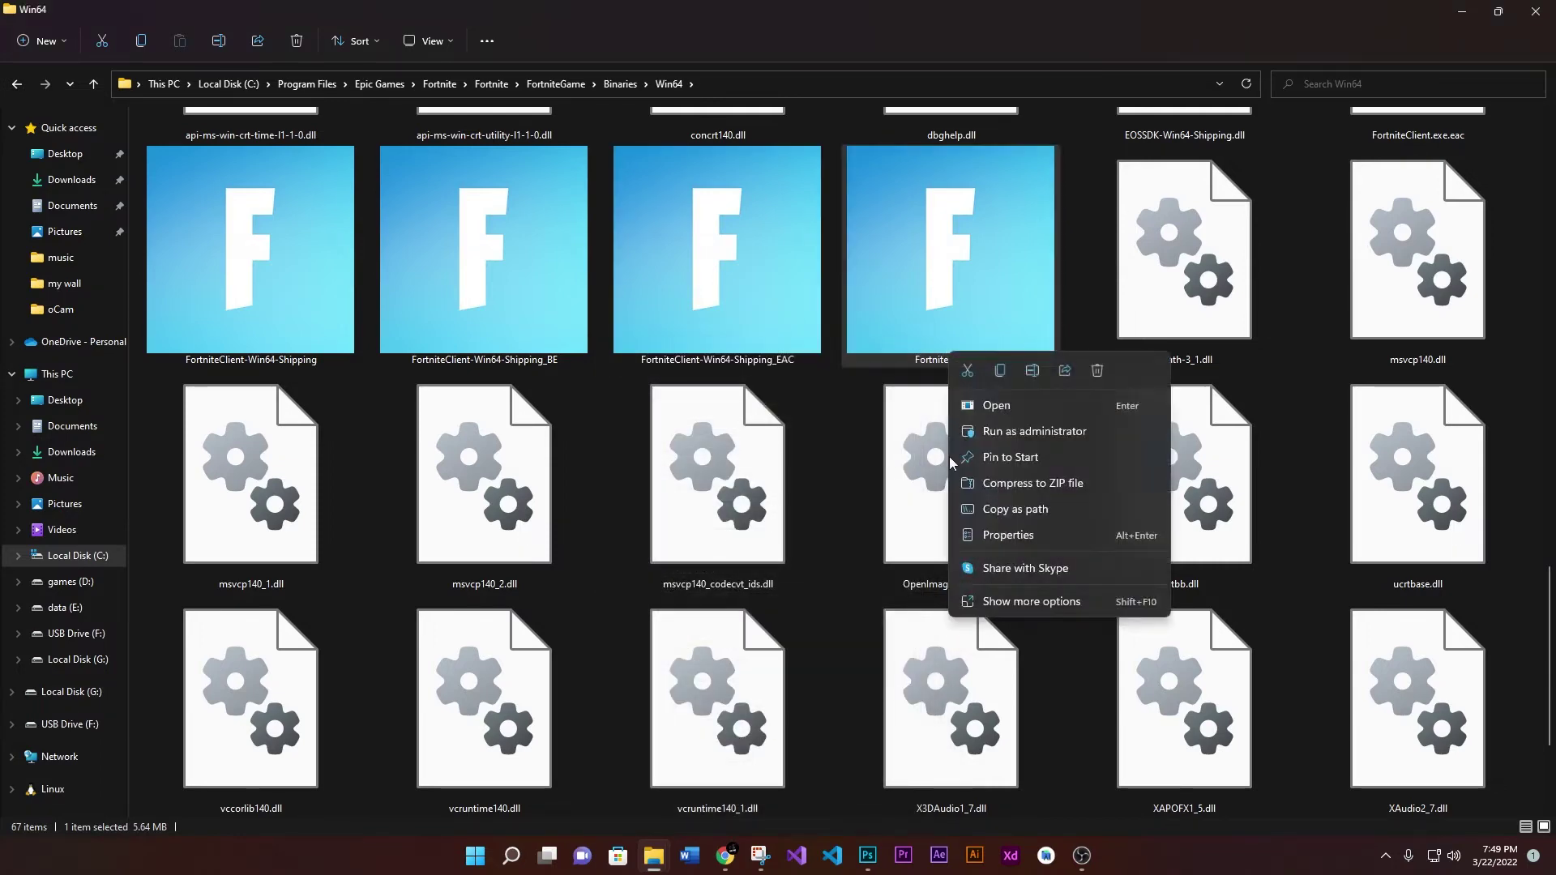
left_click(995, 605)
left_click(1030, 596)
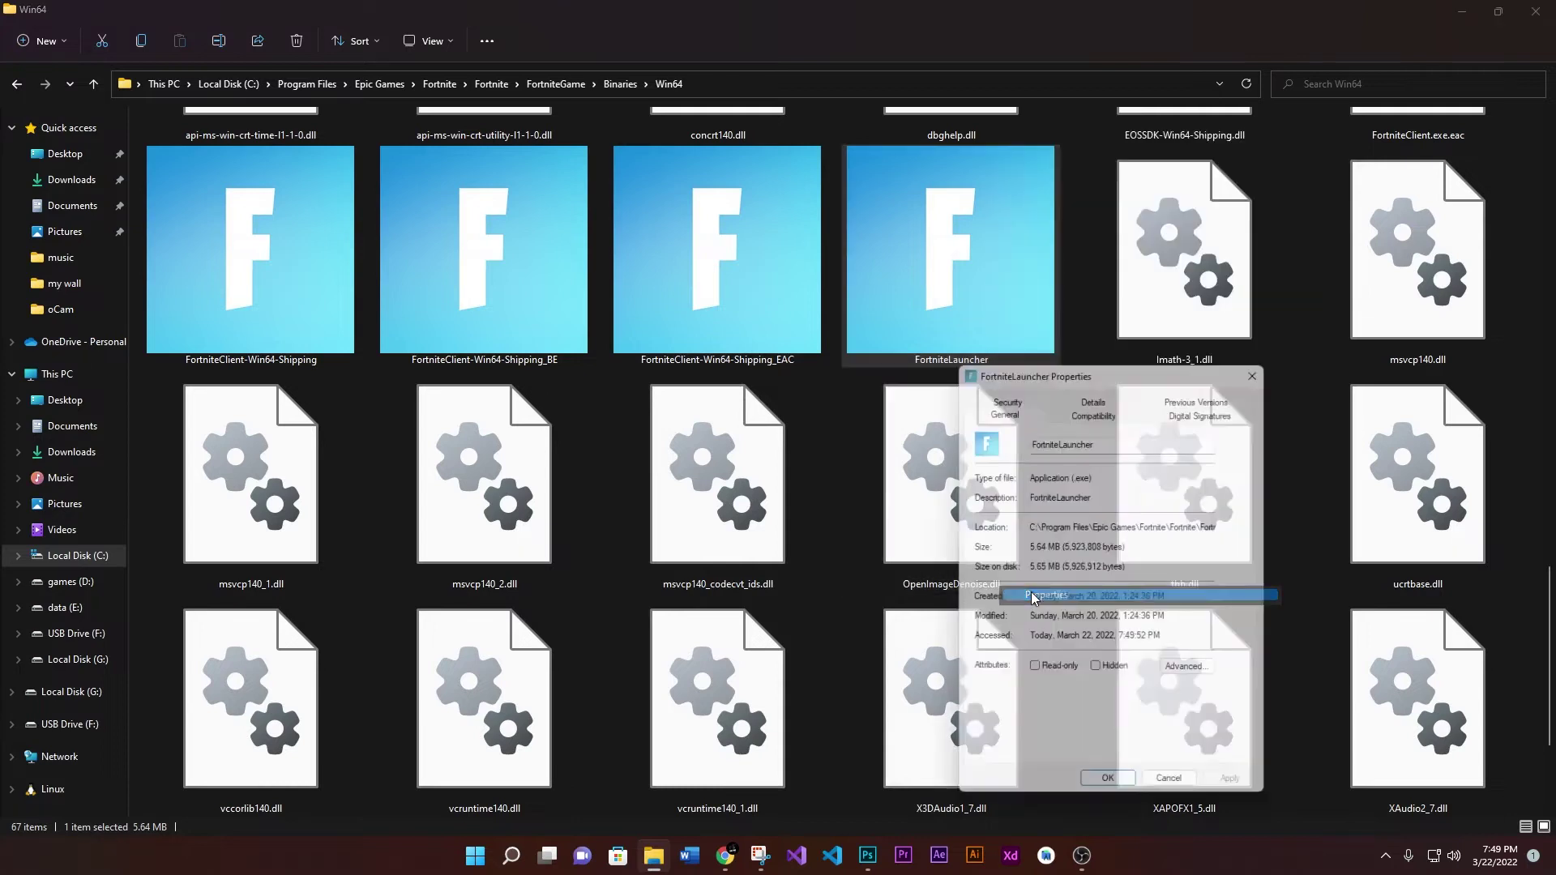
left_click(1086, 407)
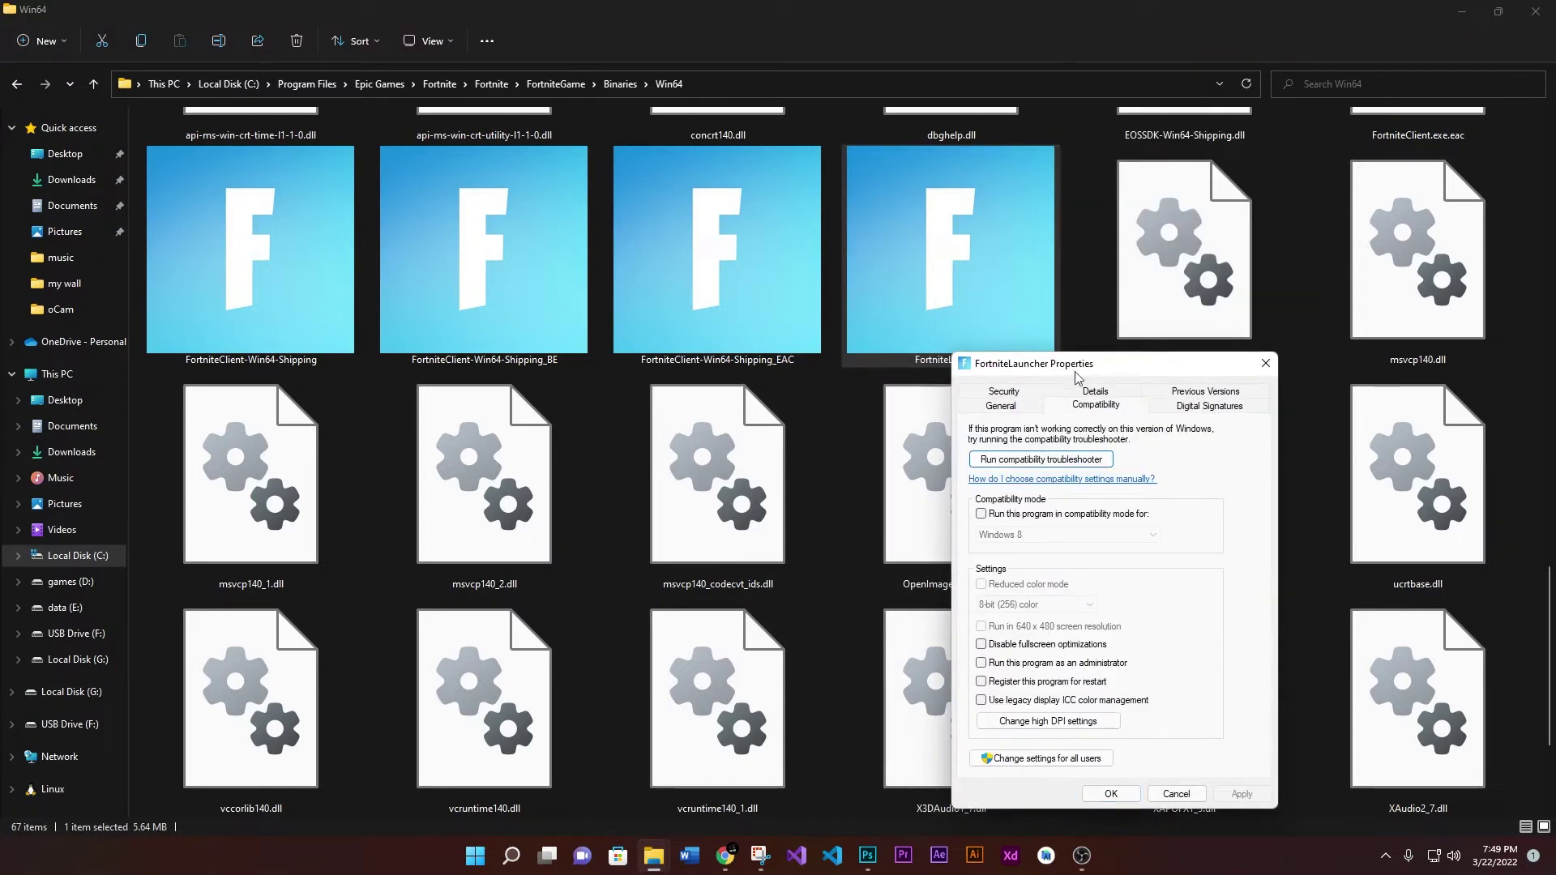
left_click_drag(1078, 365, 788, 328)
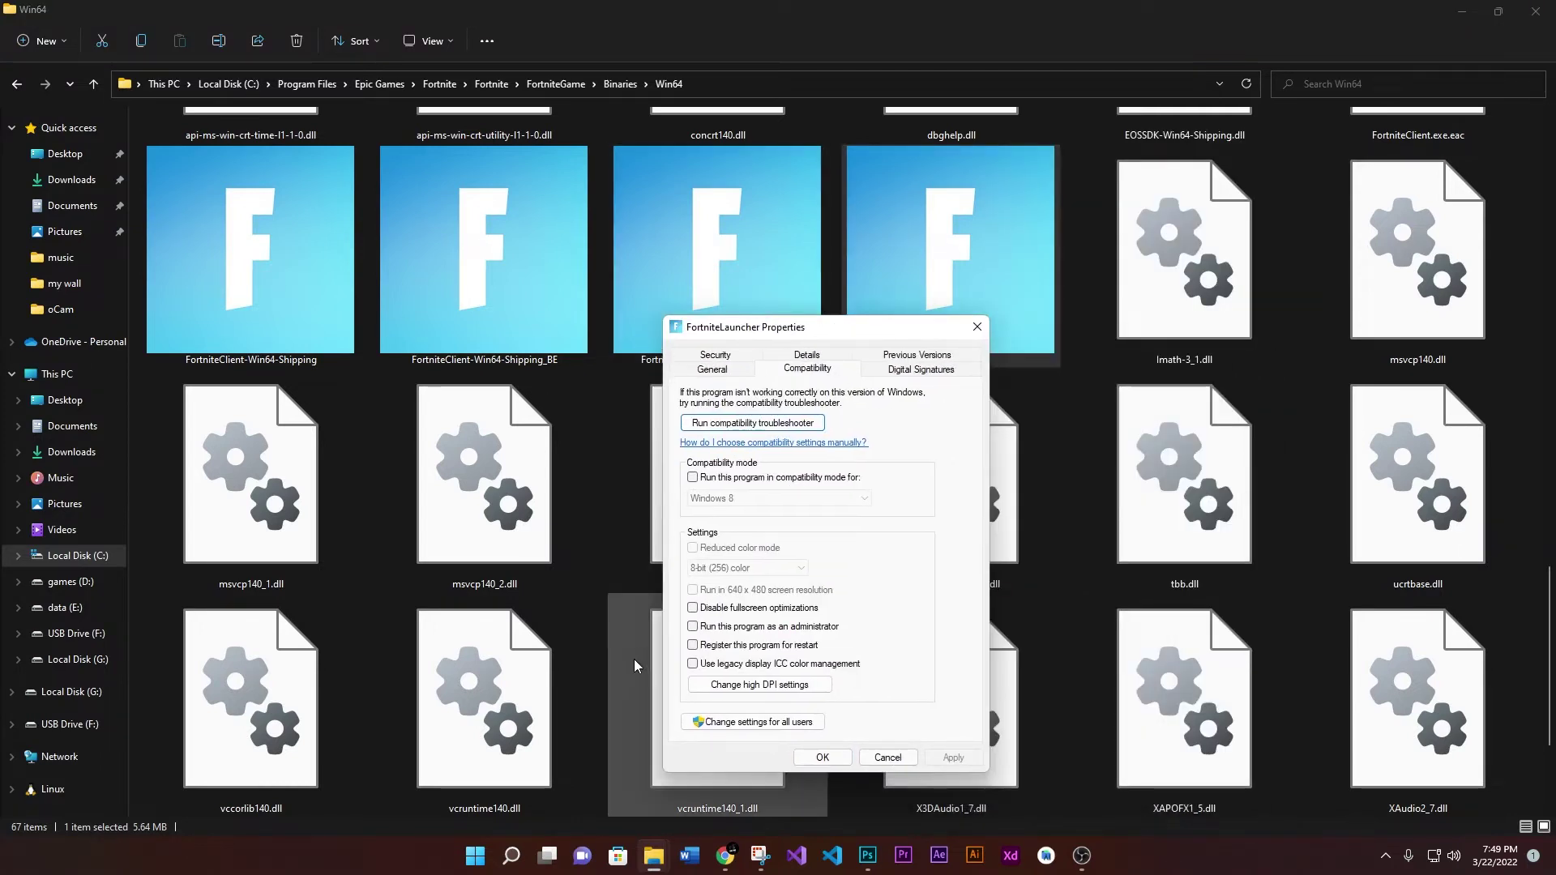
left_click(704, 478)
- For FortniteLauncher, override high DPI scaling with System (Enhanced), enable the Program DPI scaling fix, and apply the properties
left_click(760, 685)
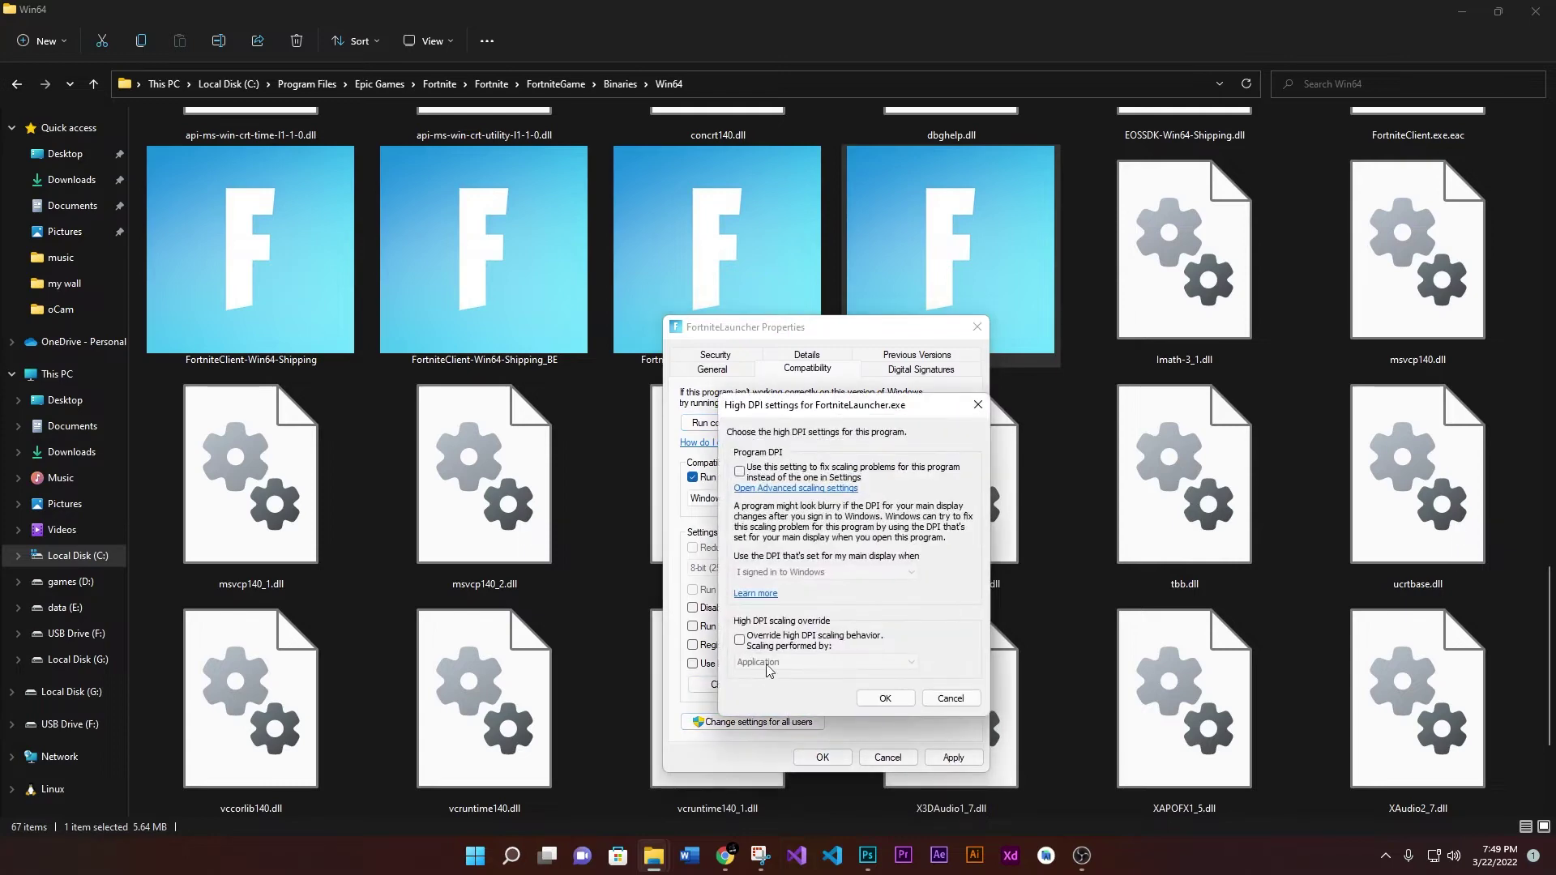
left_click(774, 644)
left_click(782, 662)
left_click(783, 699)
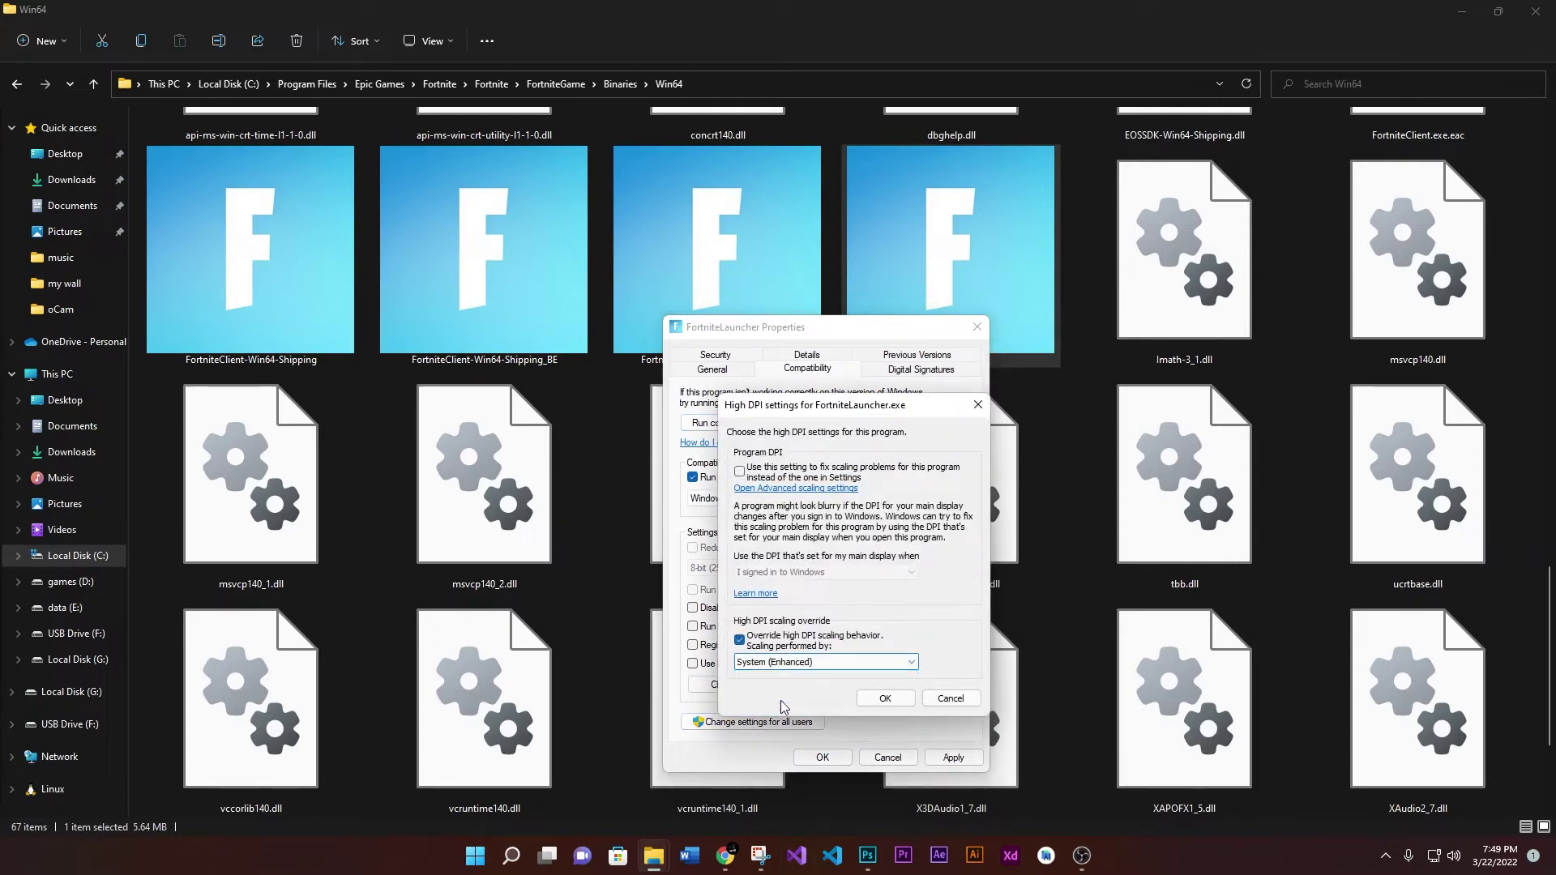
left_click(740, 471)
left_click(884, 698)
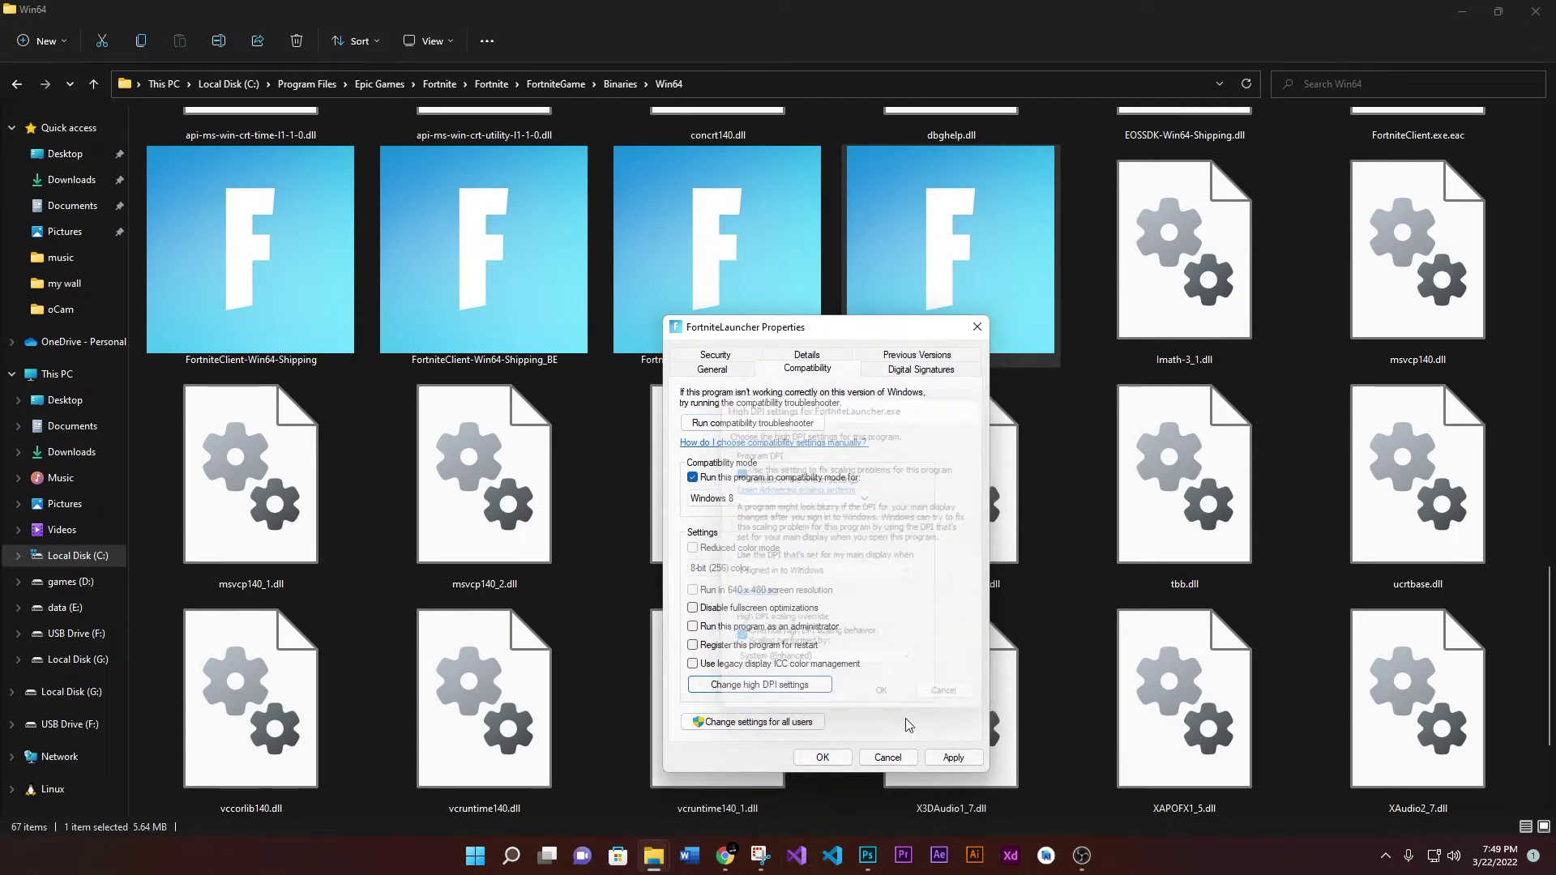
left_click(953, 757)
left_click(822, 757)
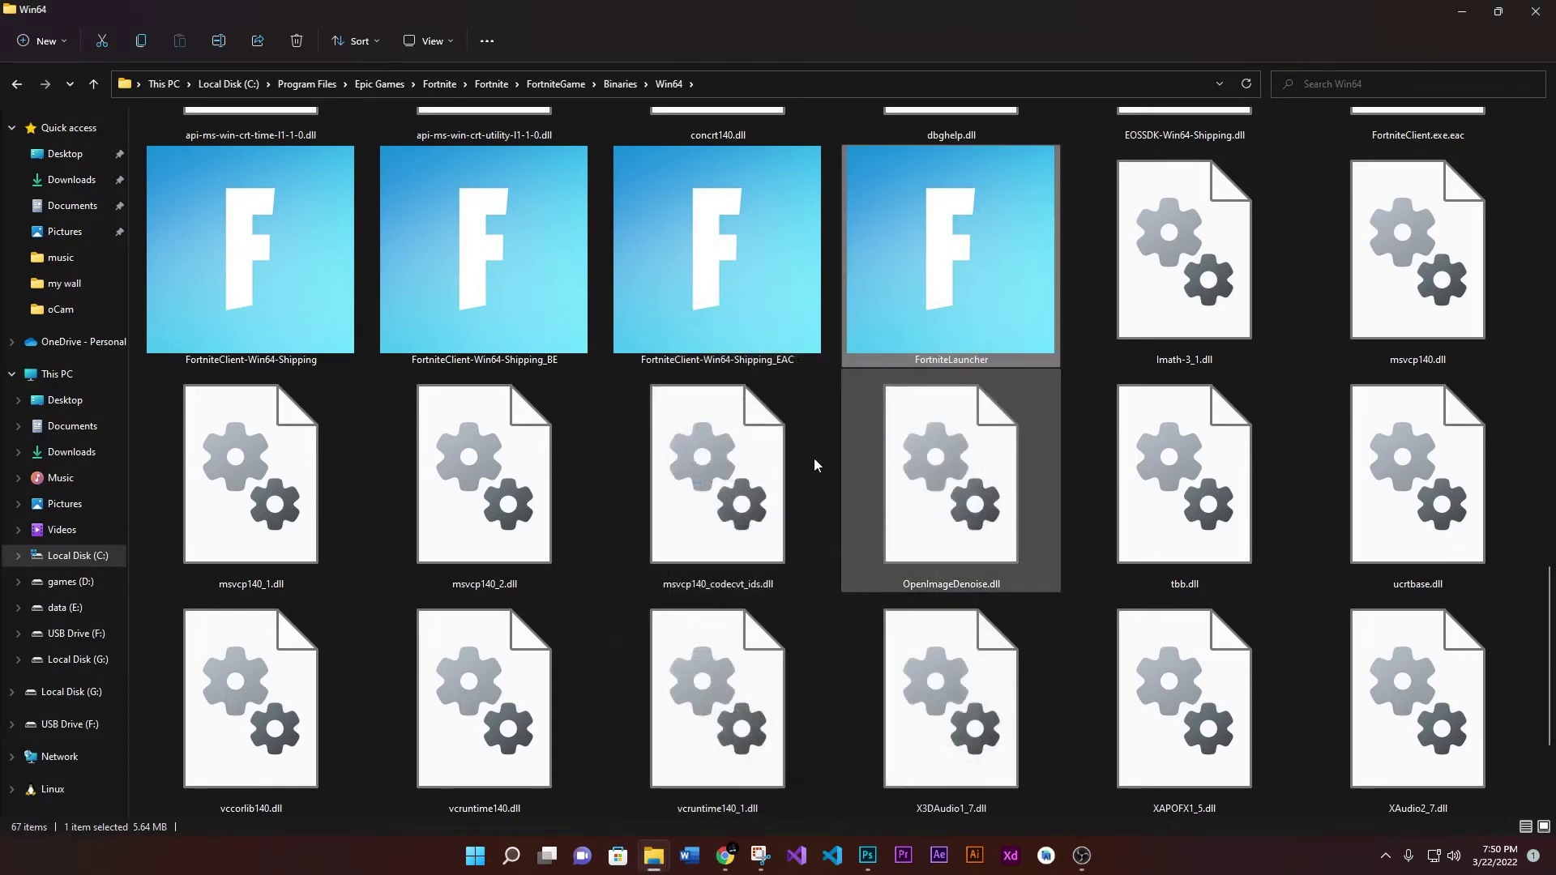
- Open the BattlEye folder in Win64 and run BEService_x64, once normally and once as administrator
scroll(840, 503, "up", 15)
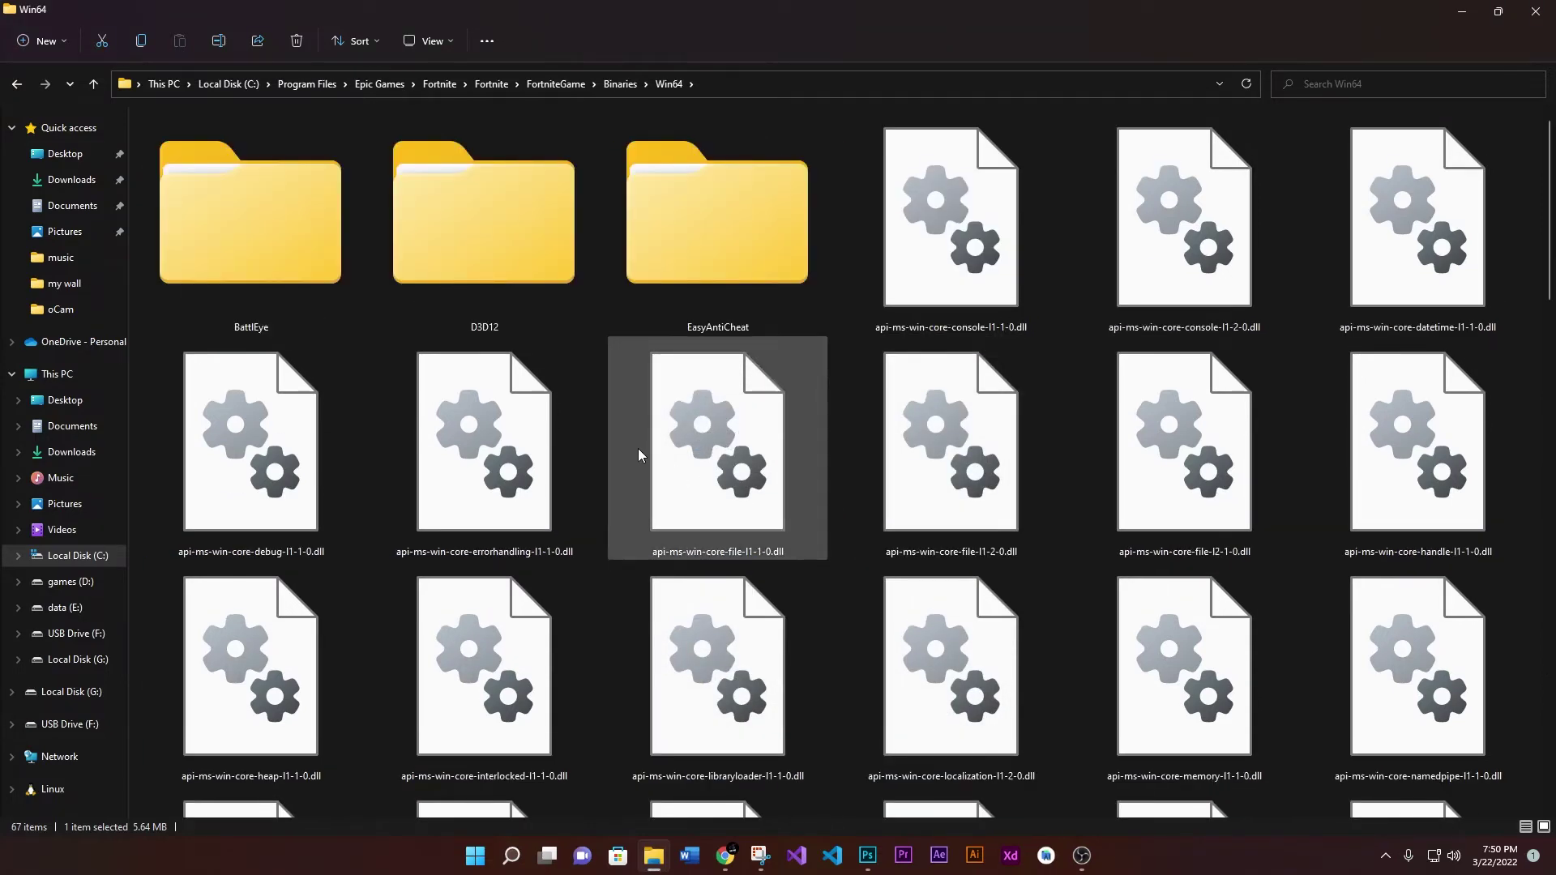
left_click(245, 283)
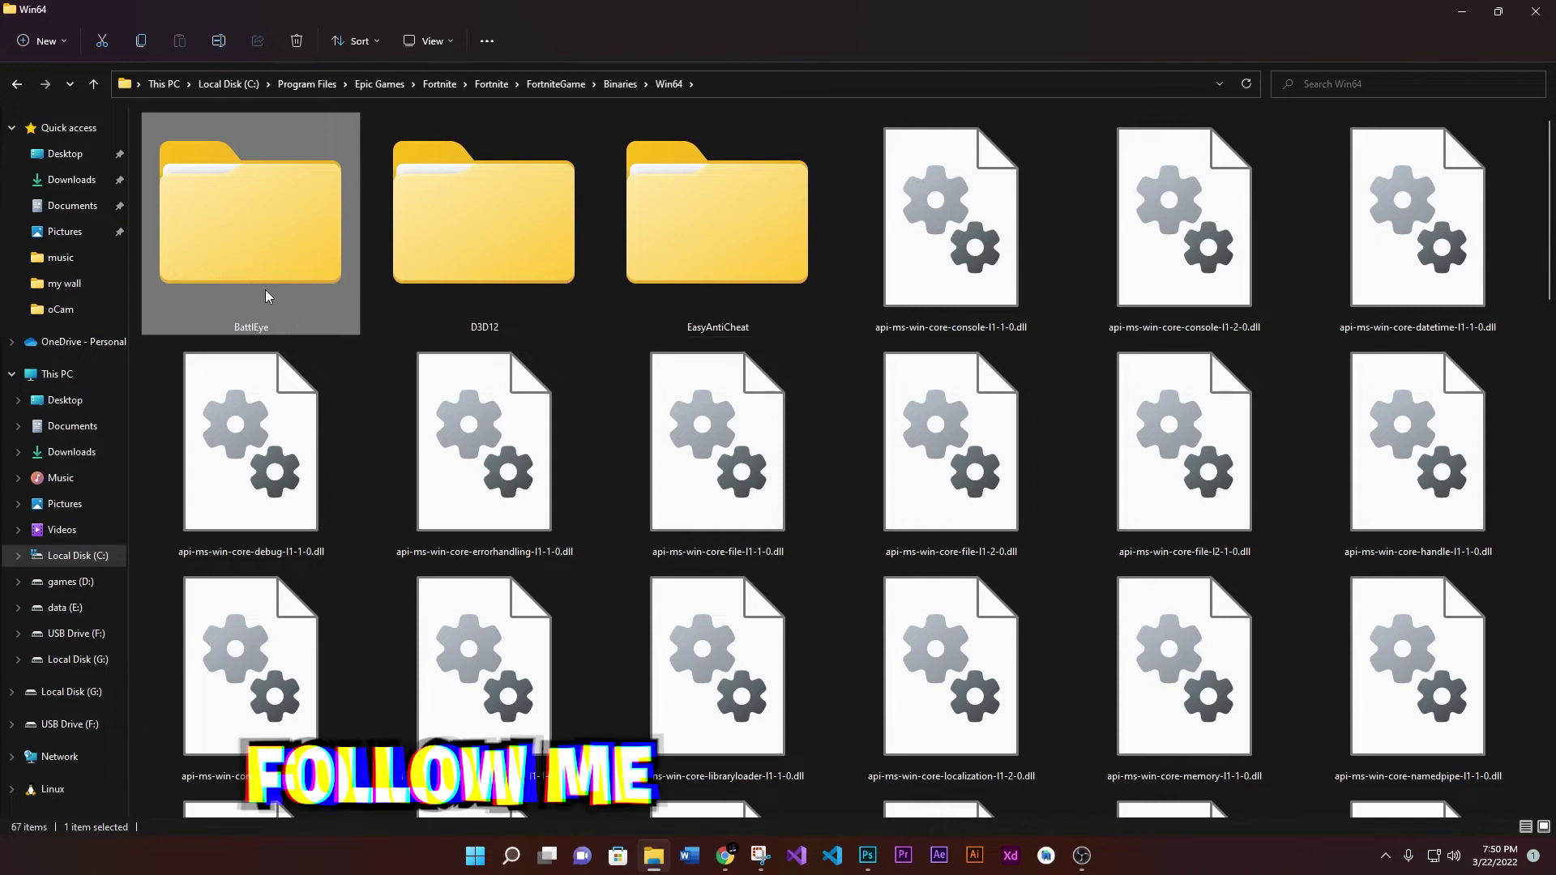
double_click(269, 295)
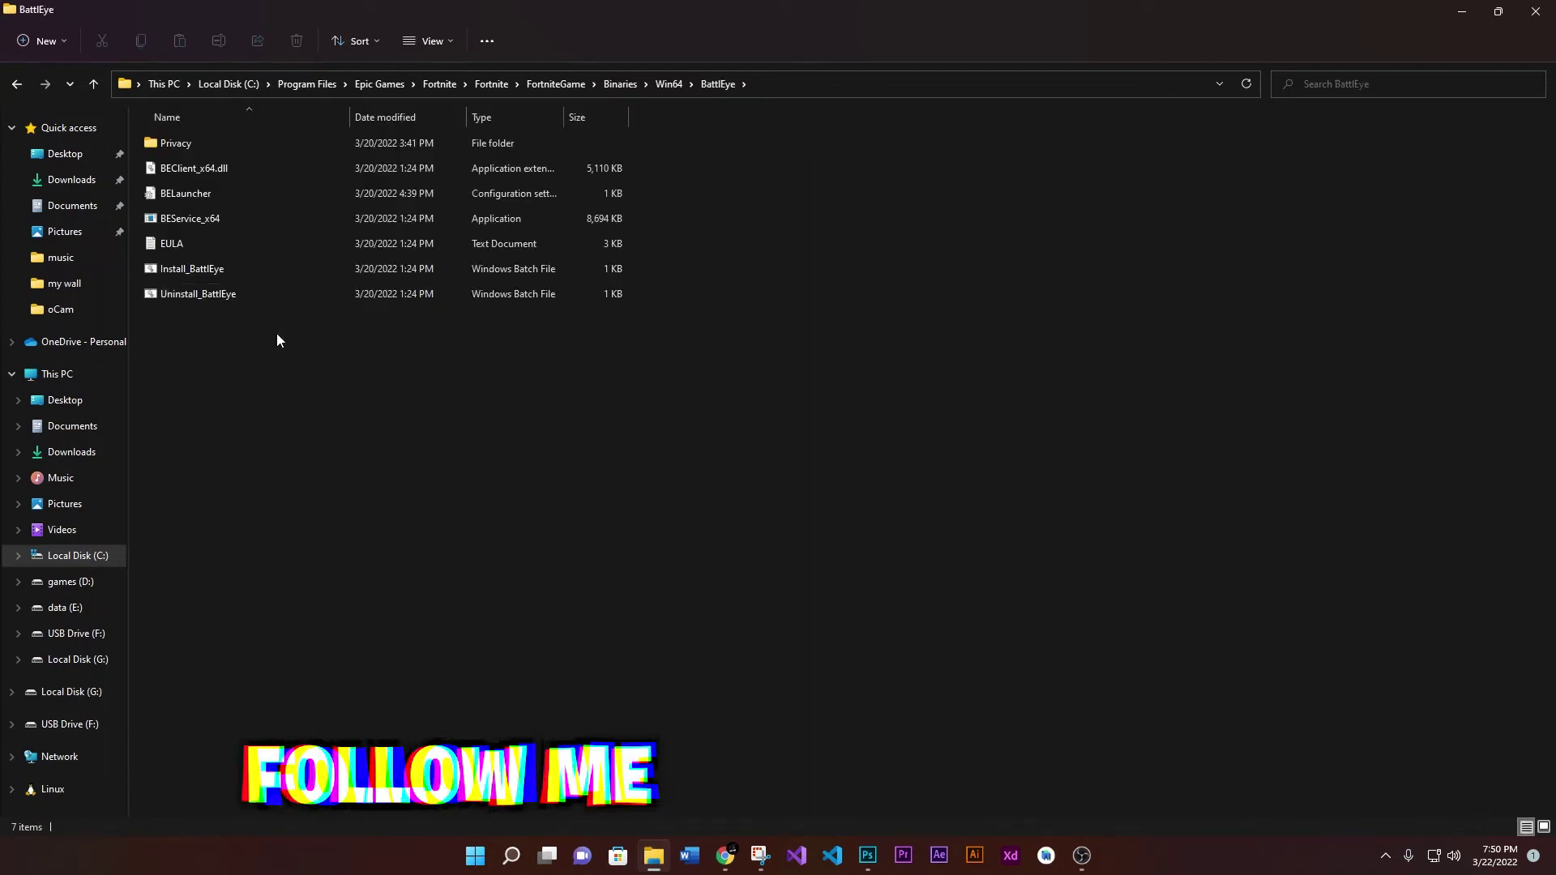
left_click(198, 221)
double_click(188, 219)
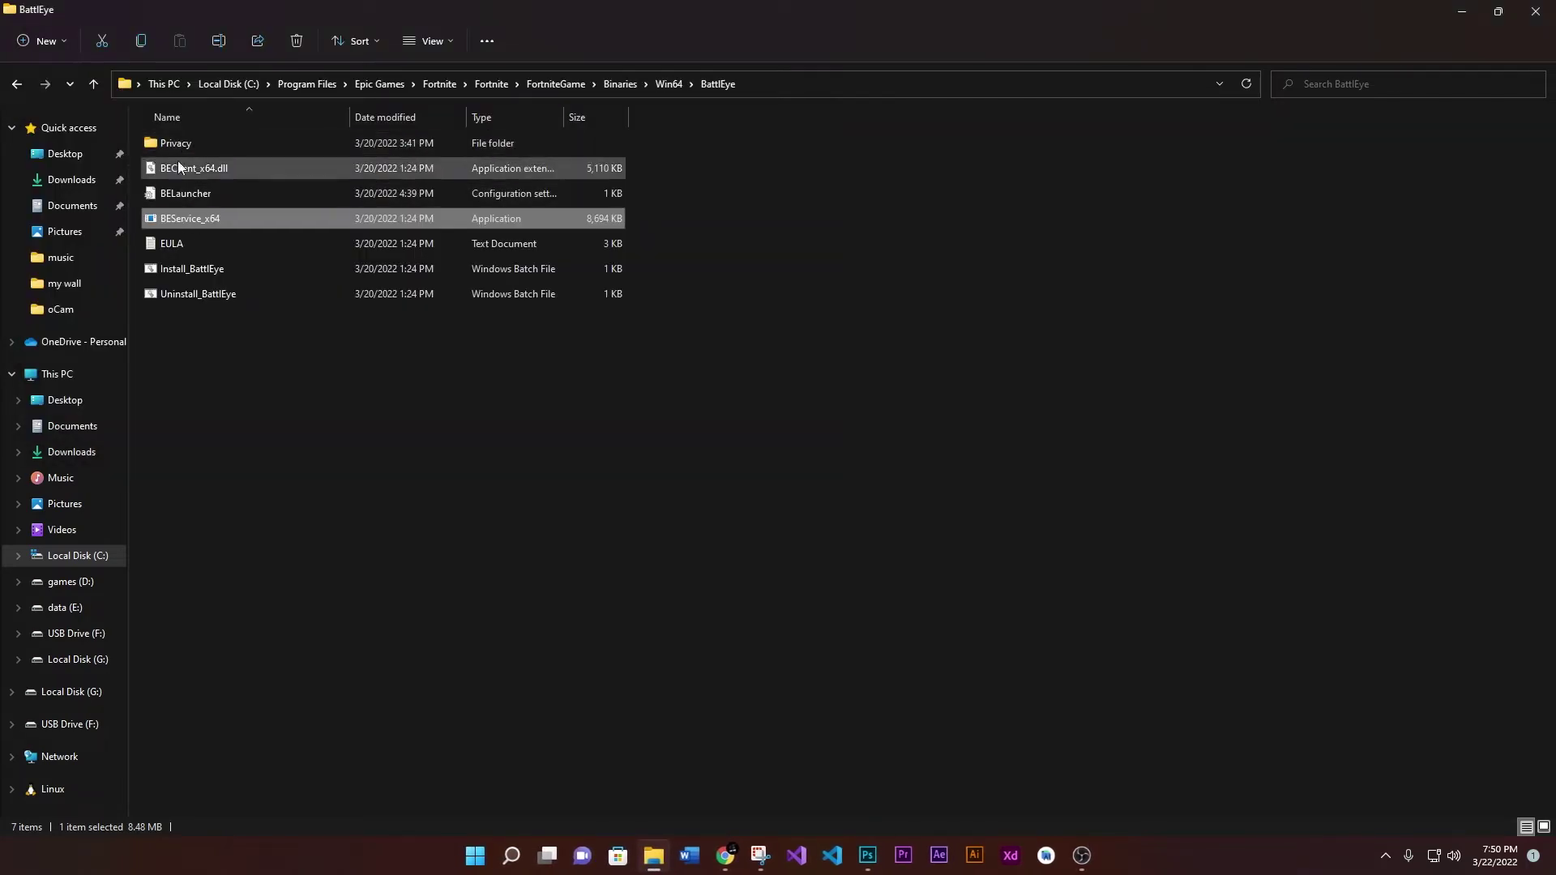
right_click(206, 223)
left_click(274, 300)
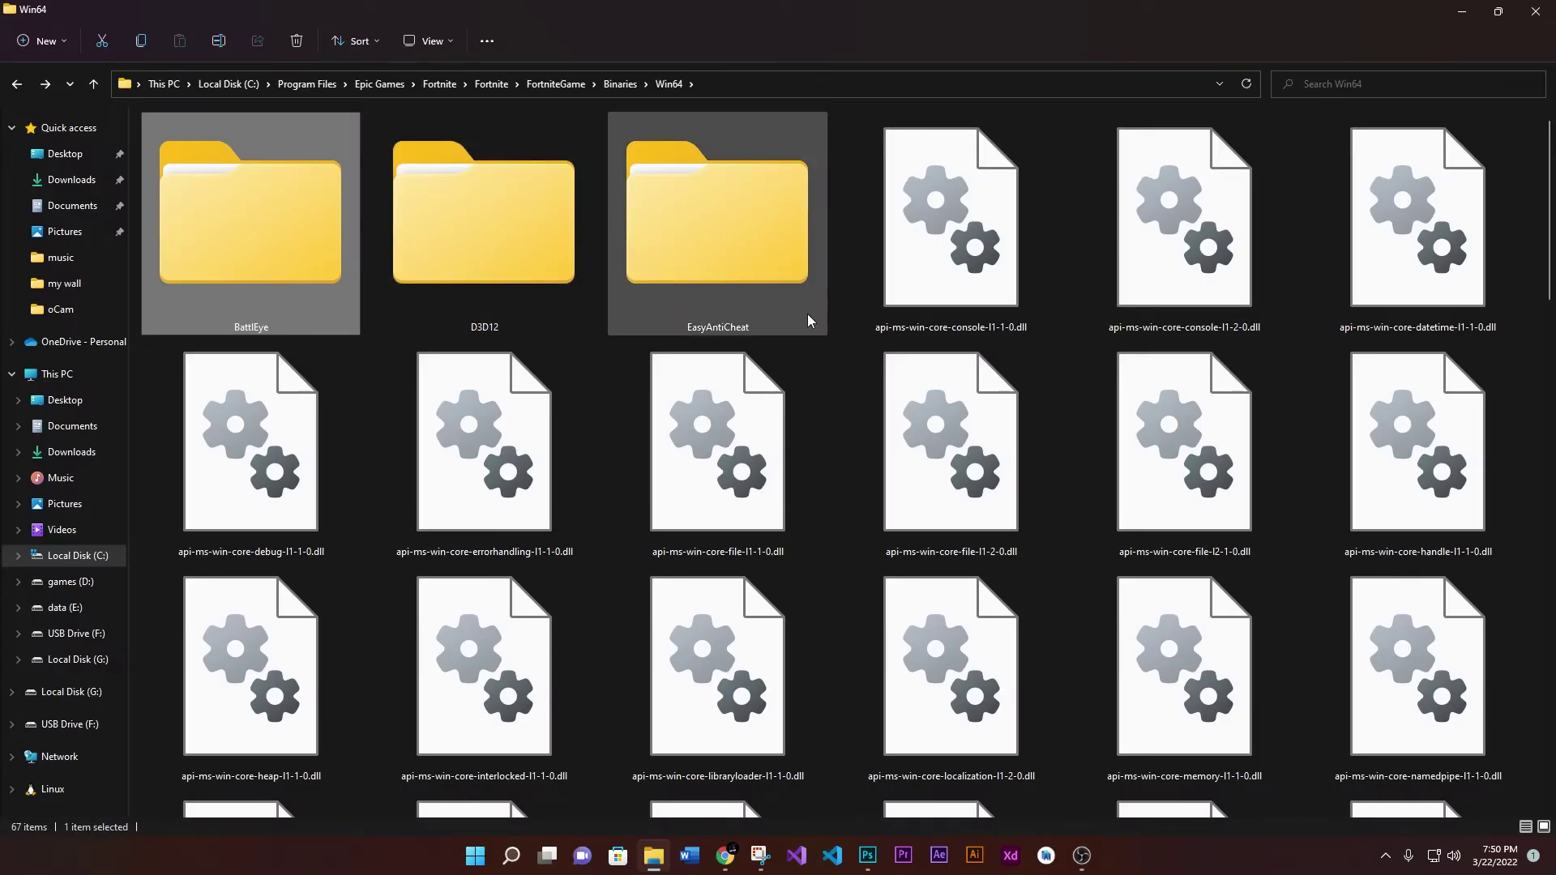
- Run EasyAntiCheat_Setup from the EasyAntiCheat folder, repair the service for Current (Game 217), finish the setup, and close the folder window
left_click(802, 318)
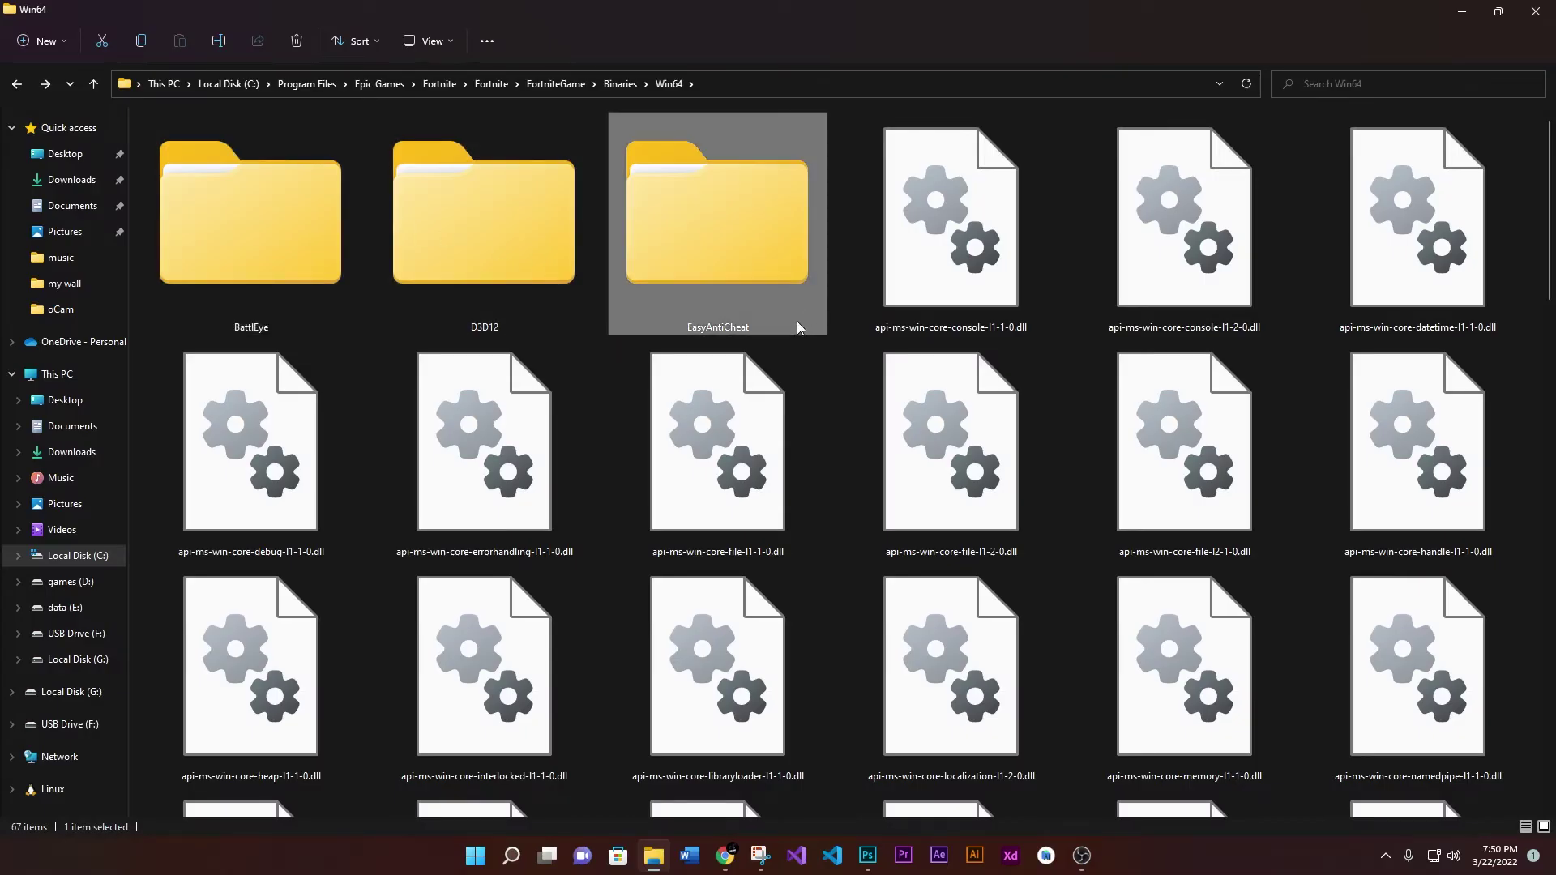
double_click(746, 298)
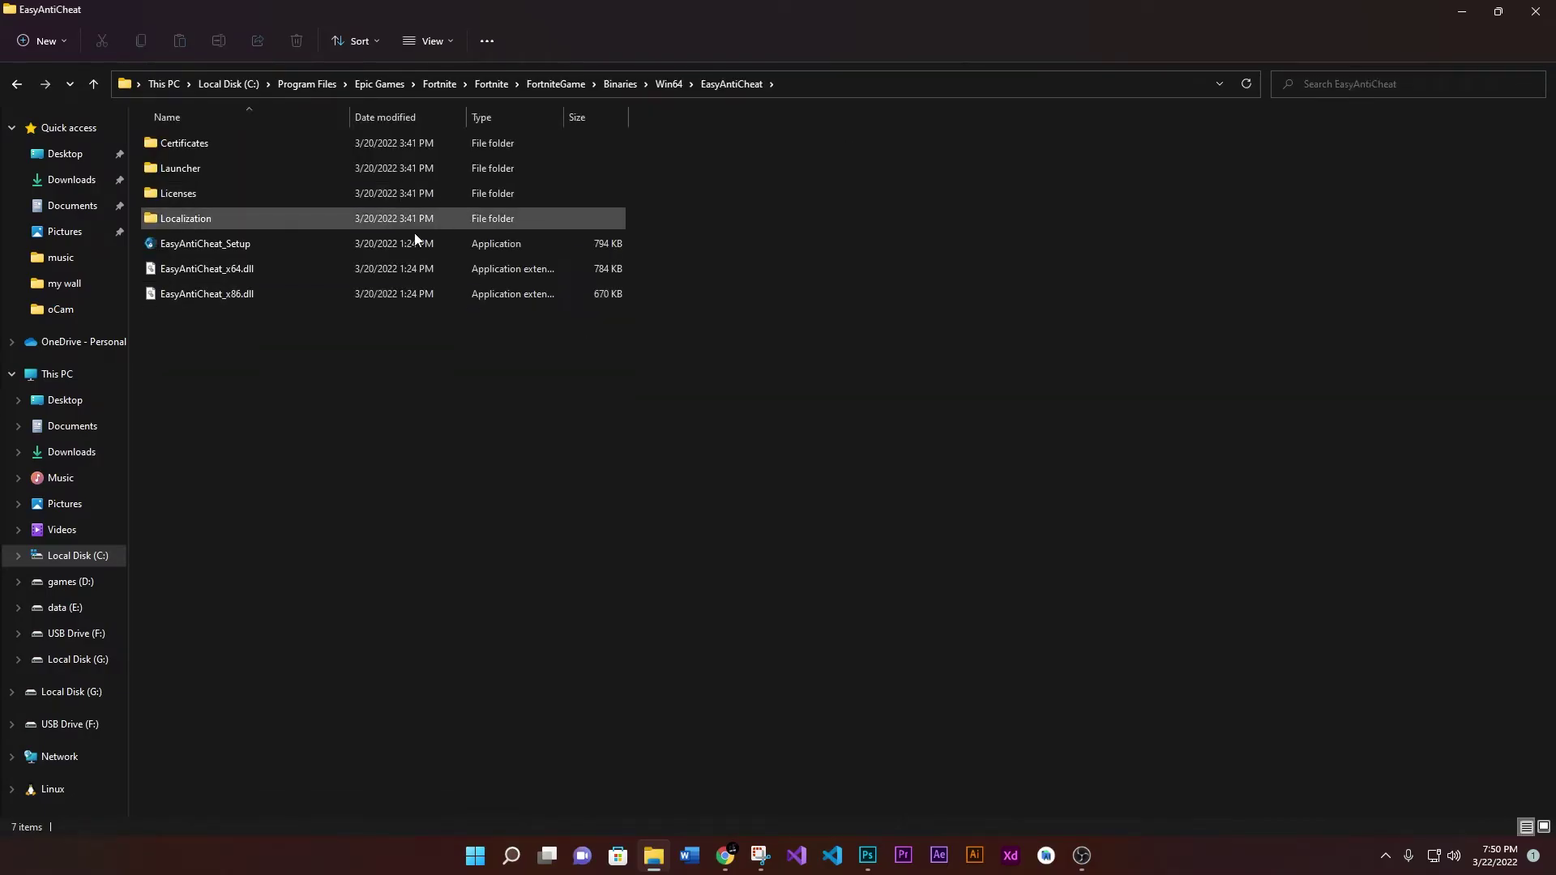
double_click(264, 243)
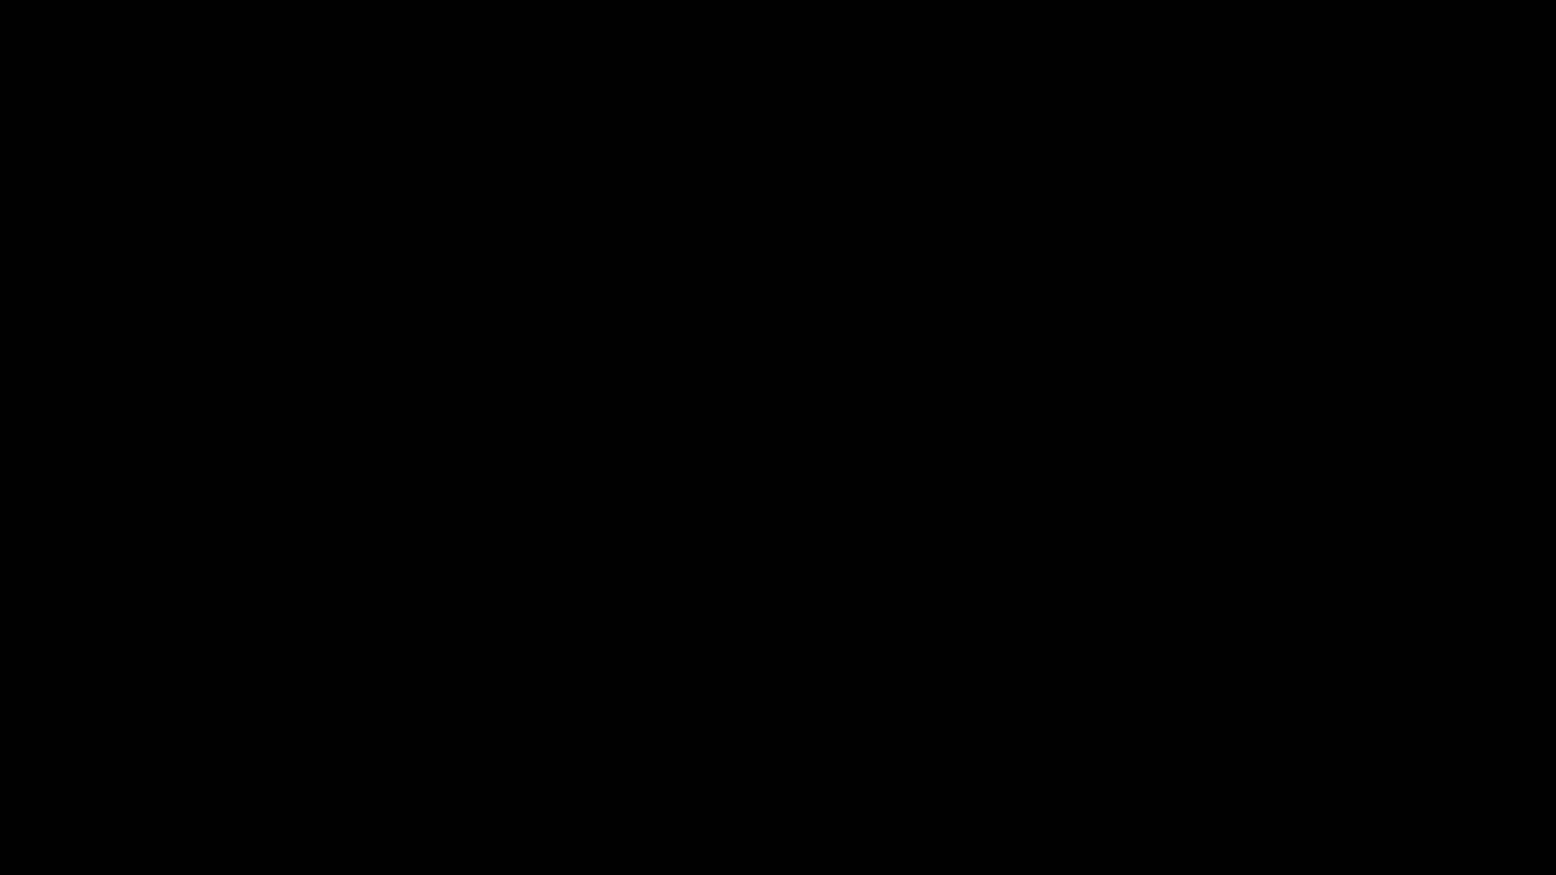
left_click(673, 414)
left_click(666, 443)
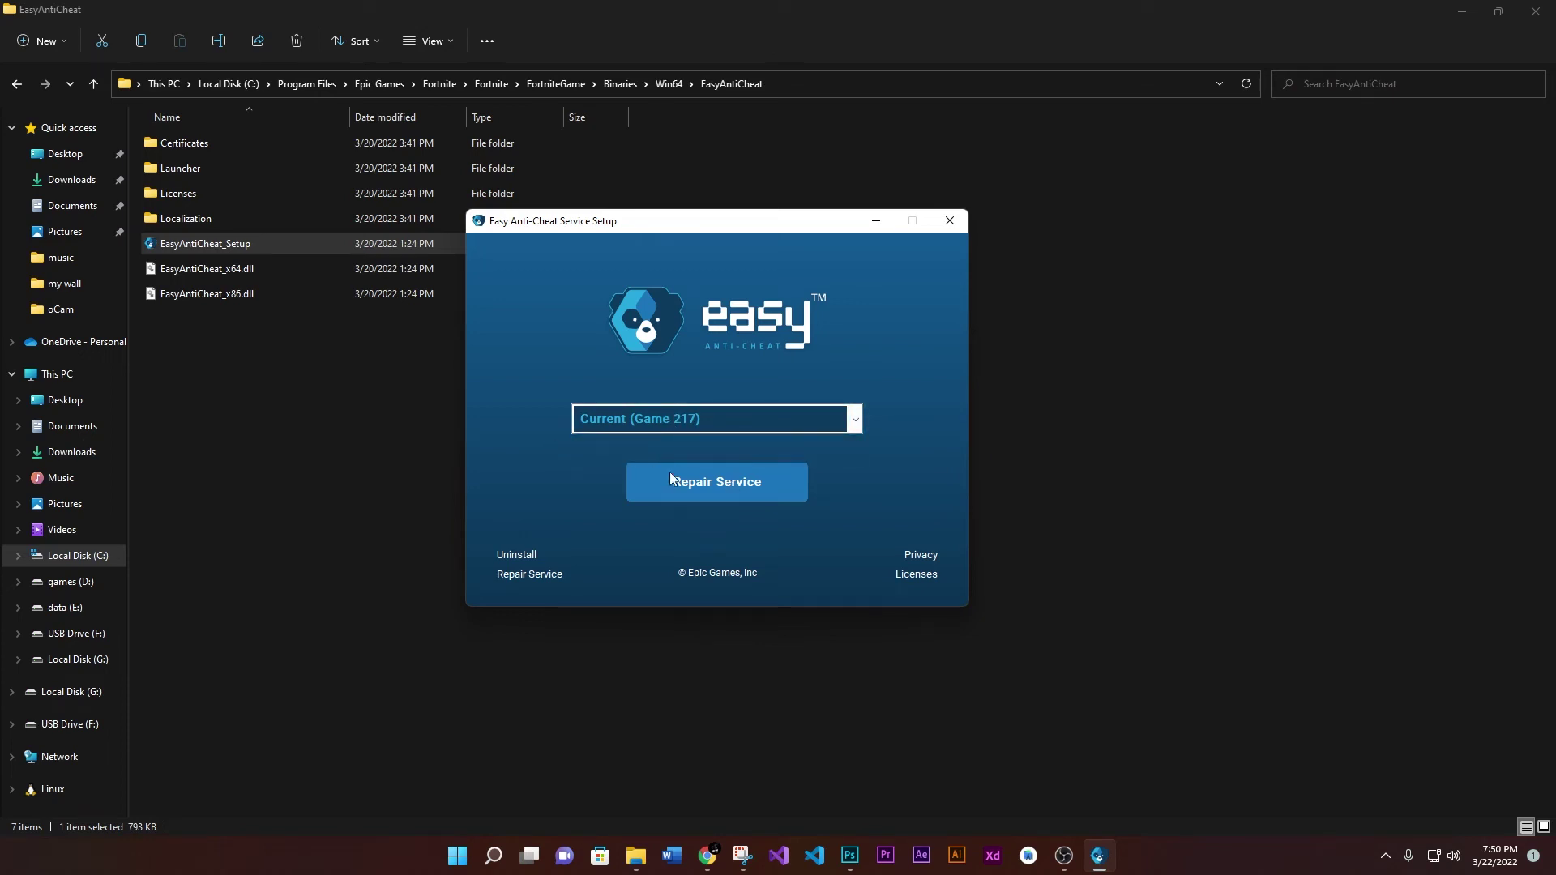
left_click(693, 490)
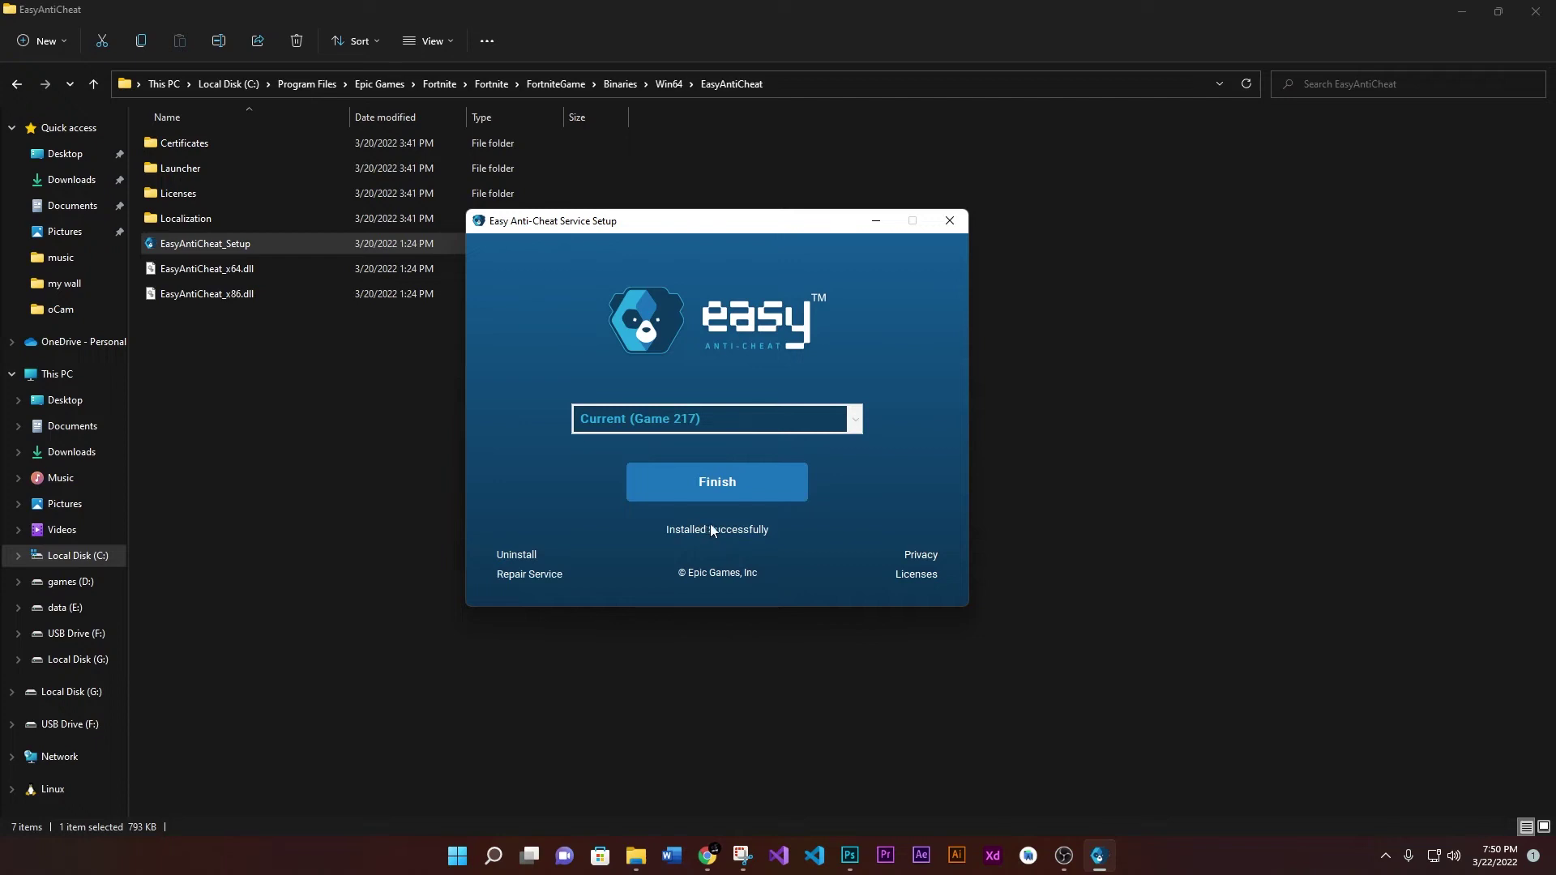
left_click(737, 480)
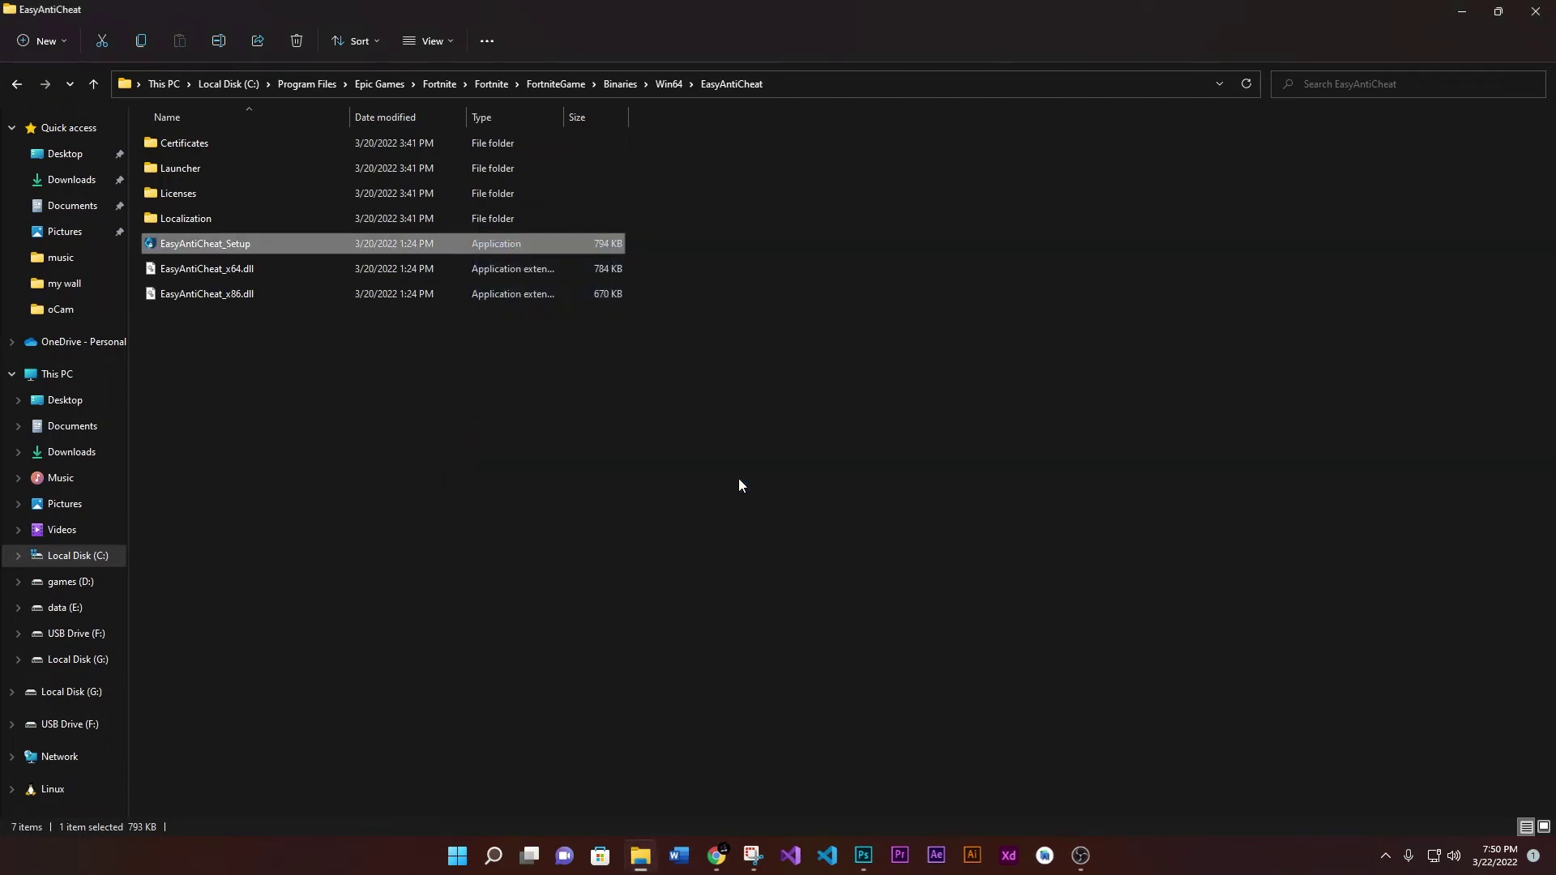
left_click(811, 437)
left_click(1535, 10)
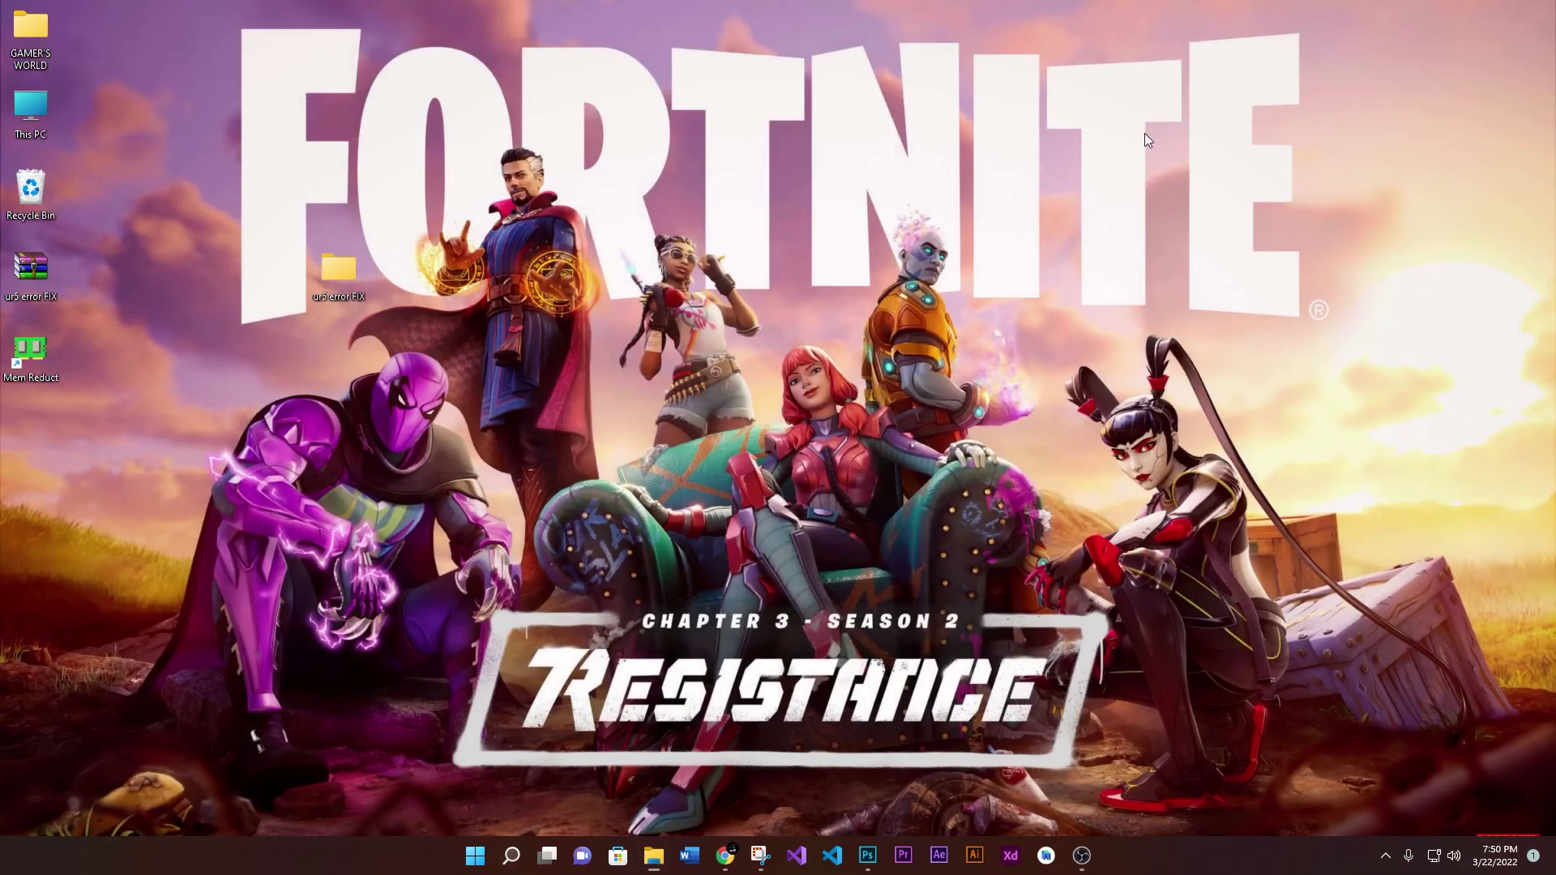
- Search Windows for "epic" and launch the Epic Games Launcher
right_click(817, 205)
left_click(868, 265)
left_click(511, 856)
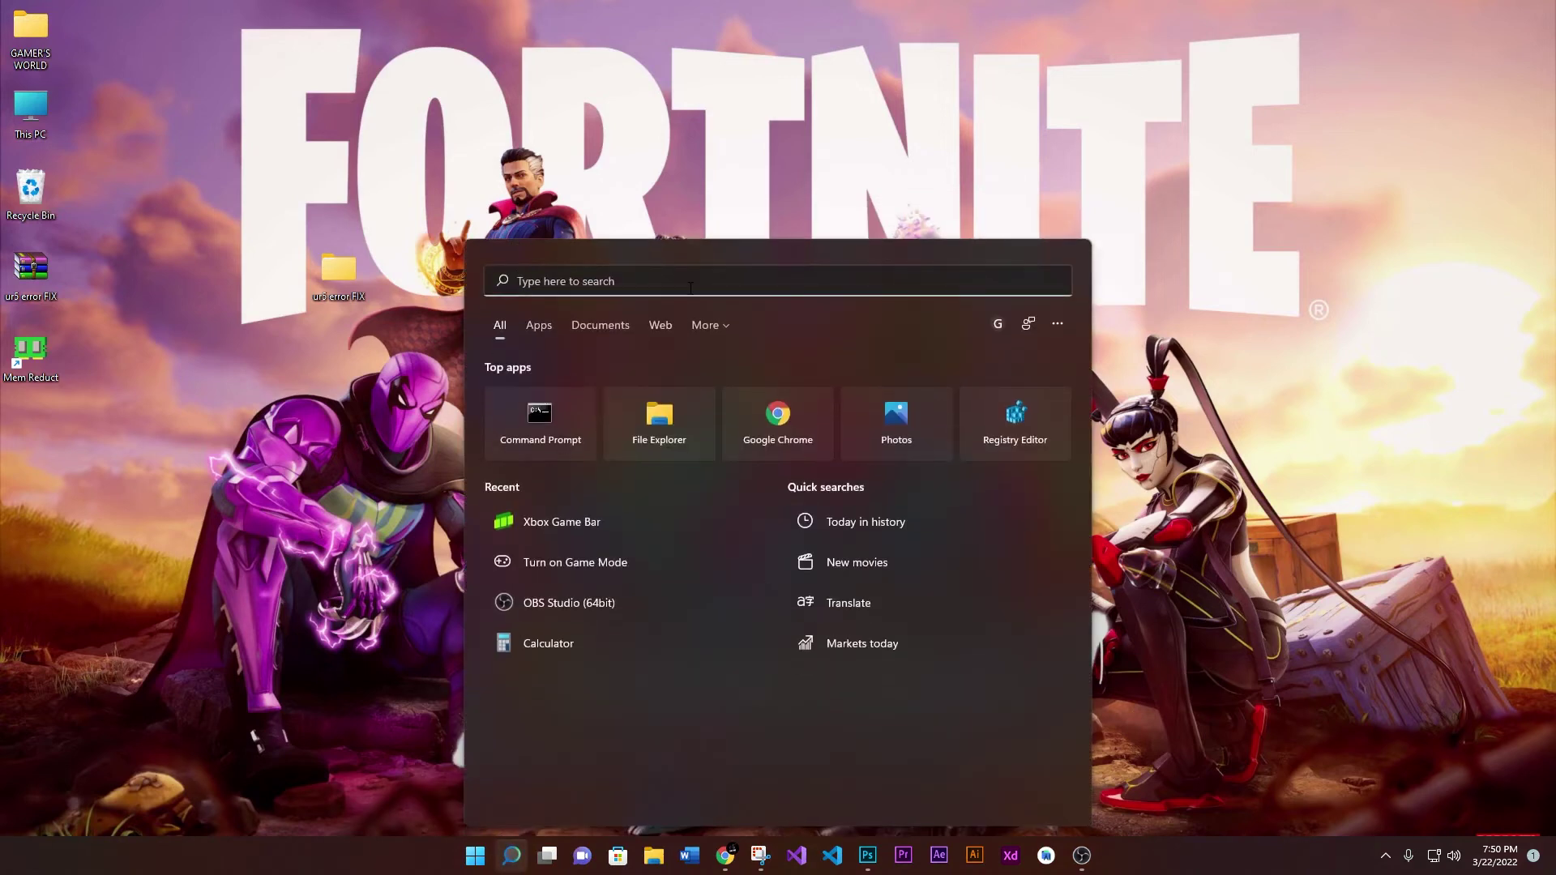
type("epic")
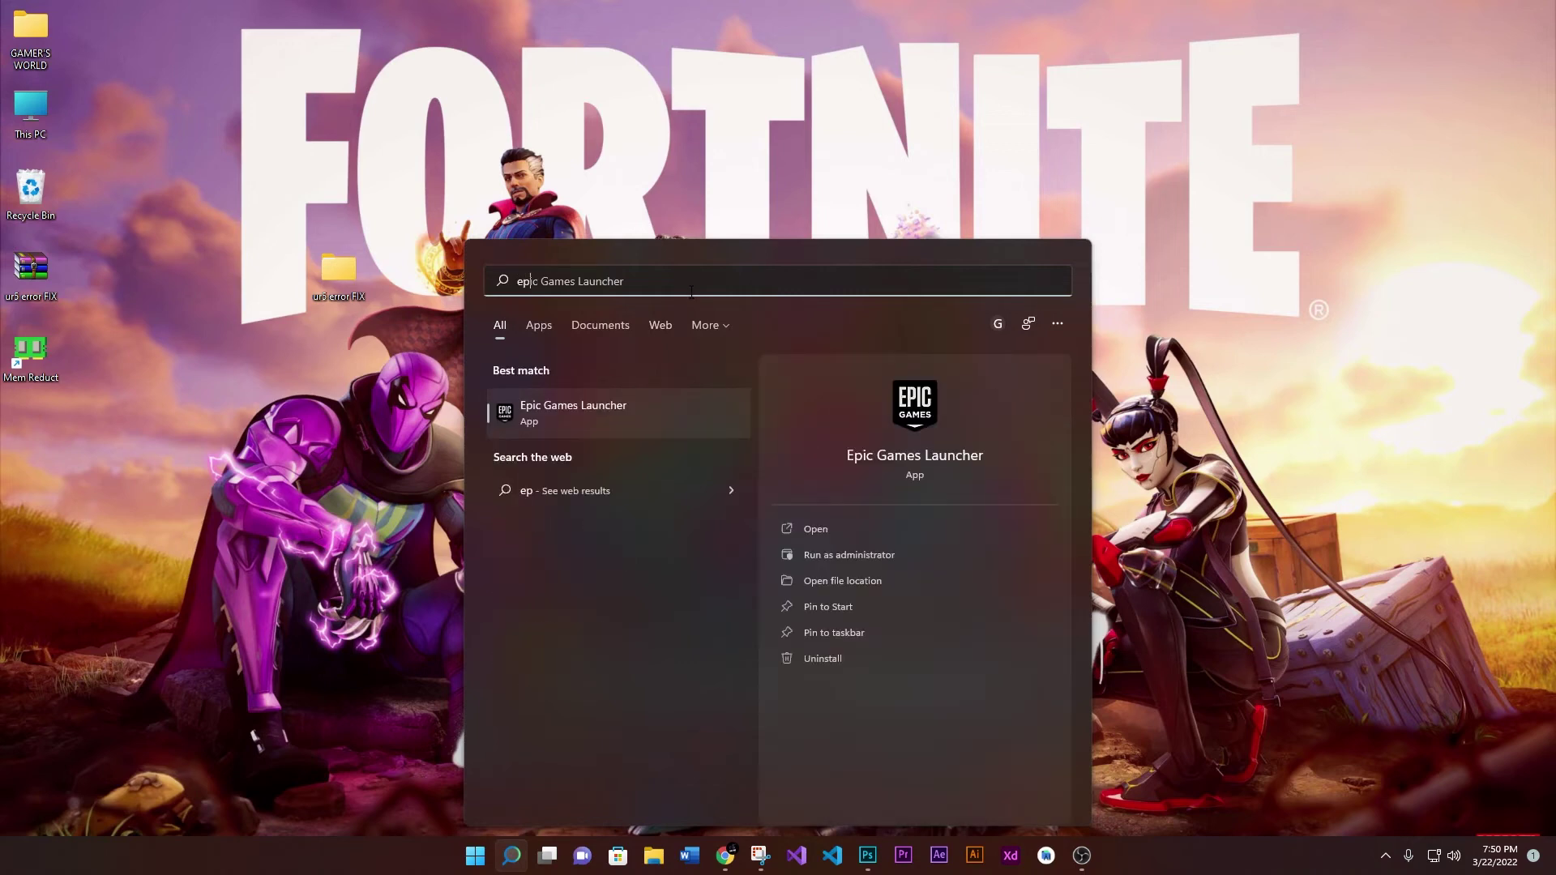
left_click(645, 404)
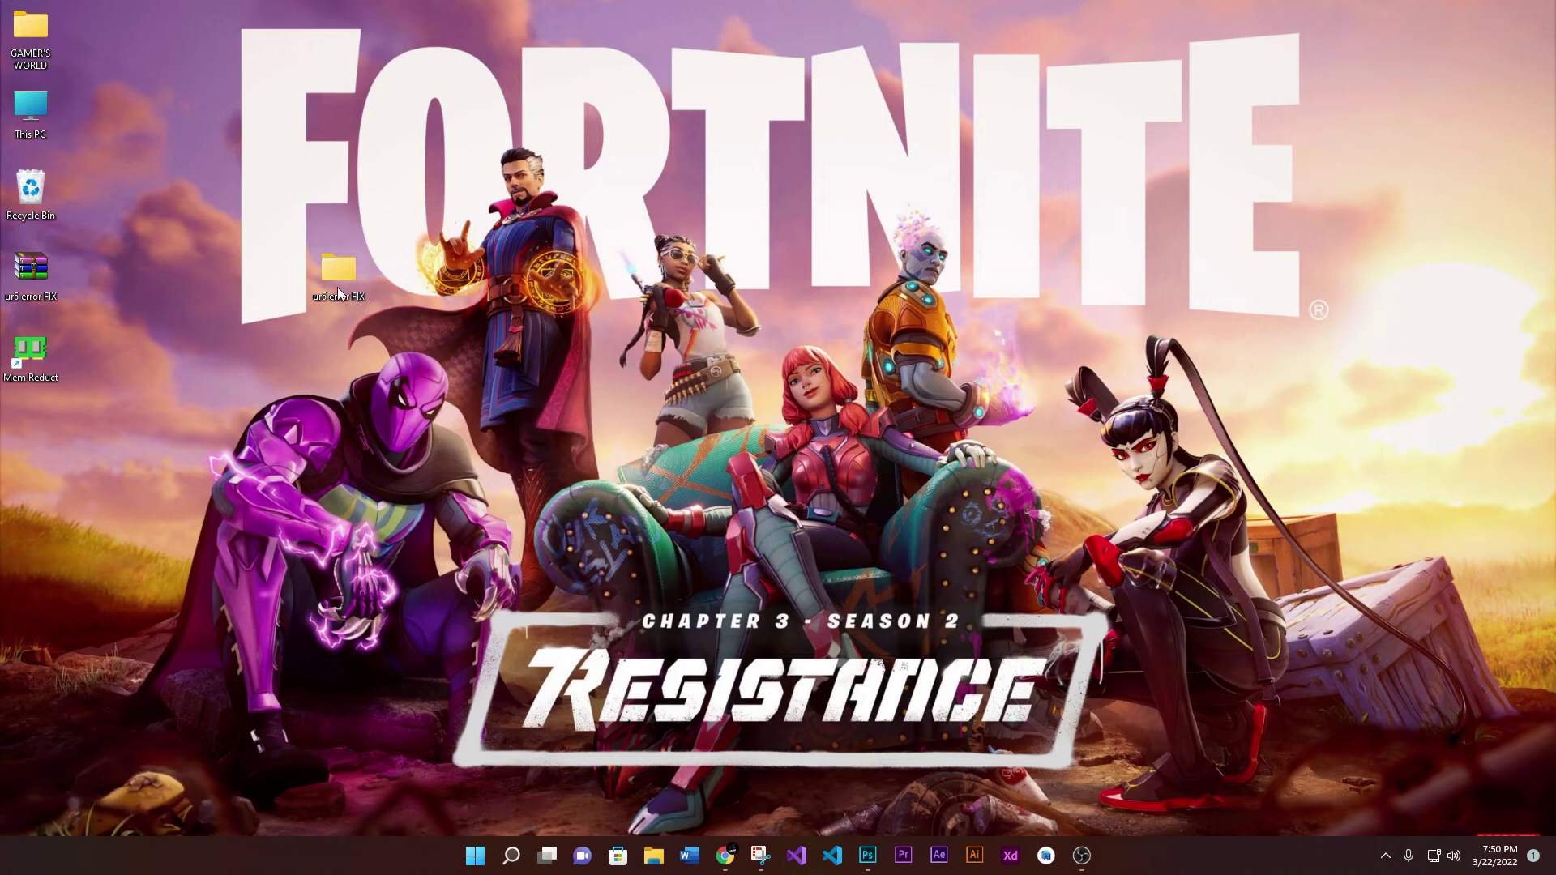
- Delete the extracted error FIX folder from the desktop
right_click(519, 342)
left_click(565, 415)
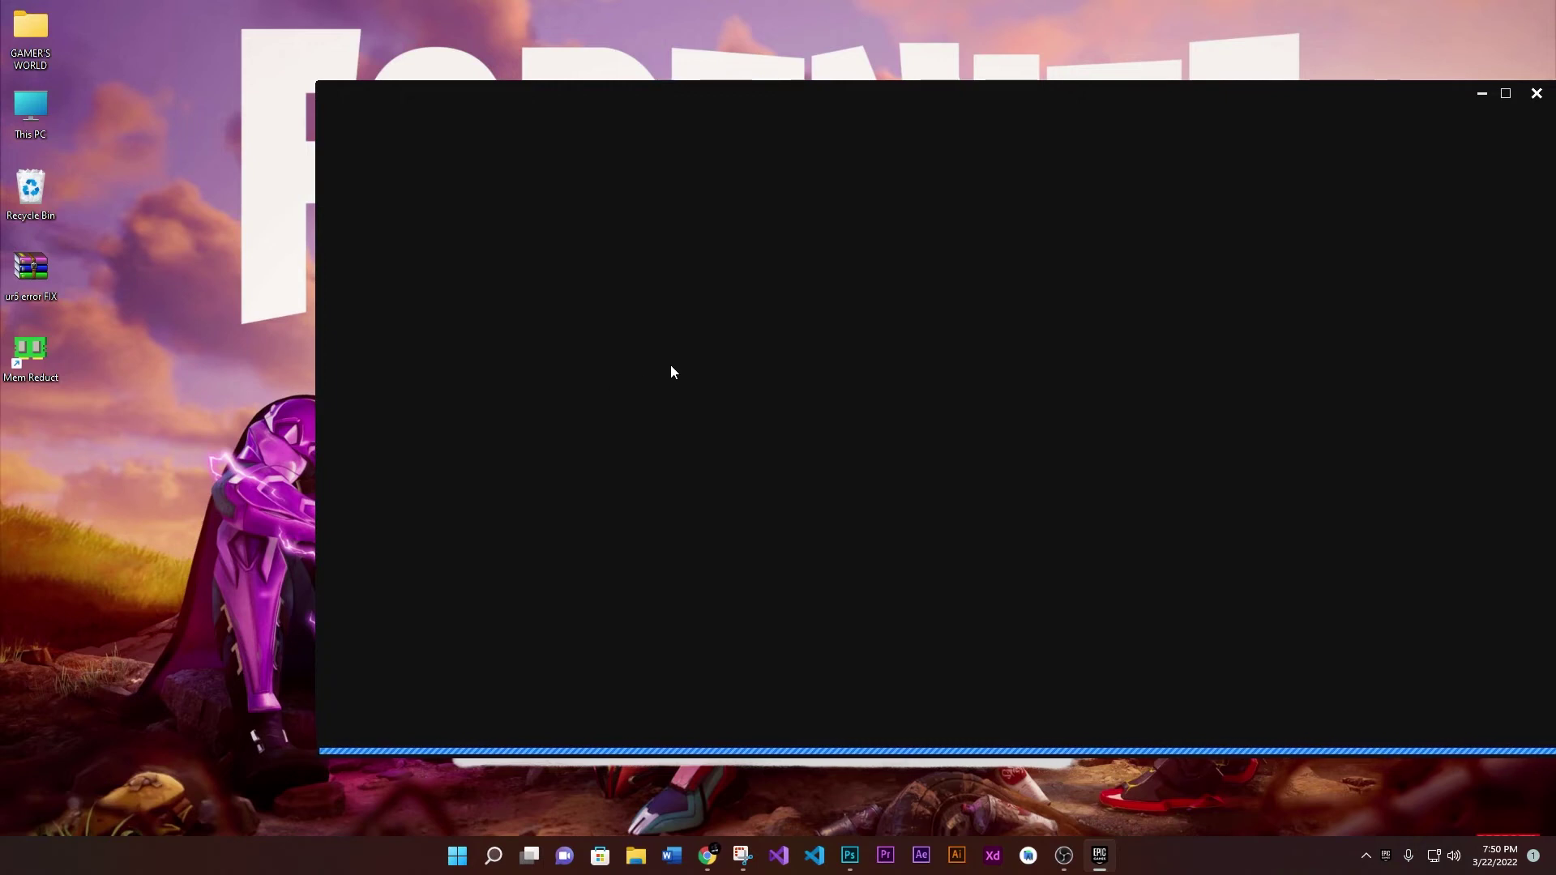
- Move the Epic Games Launcher window toward the middle of the desktop and dismiss the Fortnite game update notification
left_click_drag(830, 100, 628, 87)
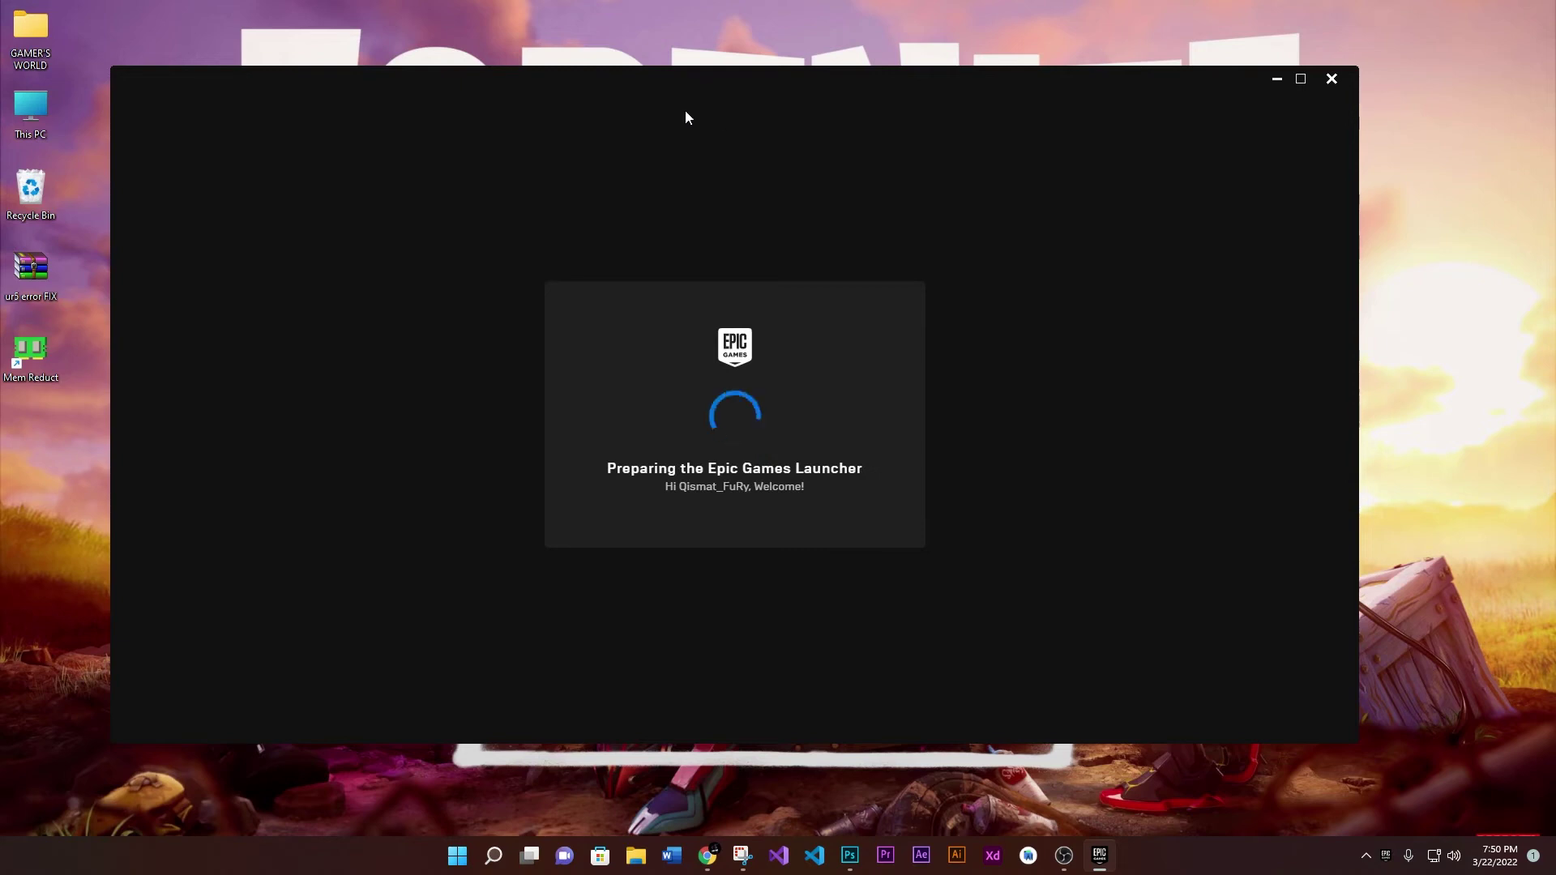
left_click_drag(709, 90, 854, 96)
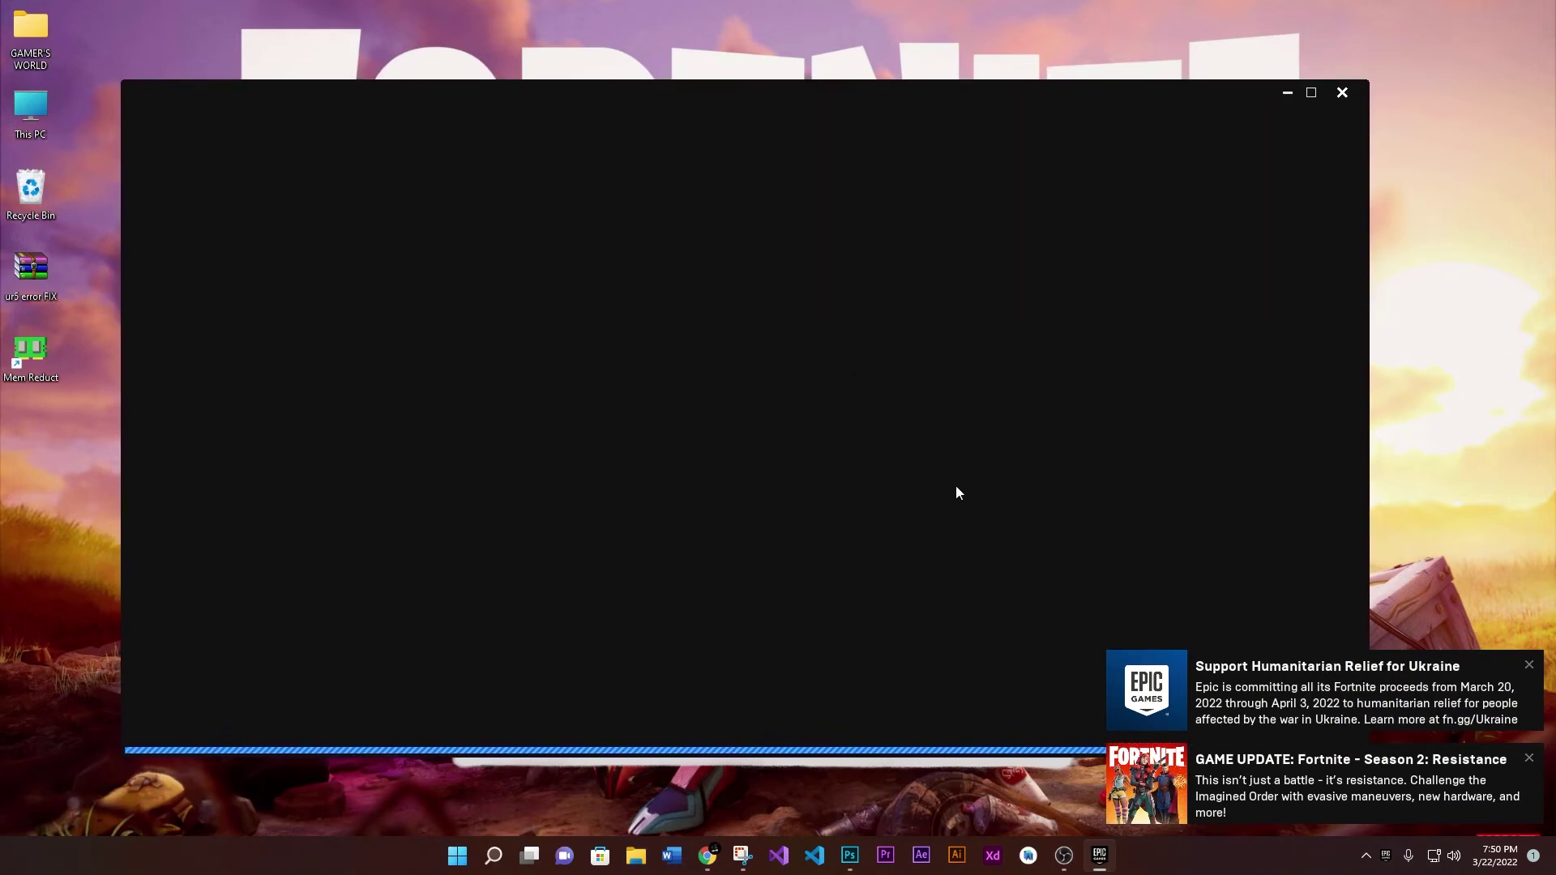
left_click(1529, 759)
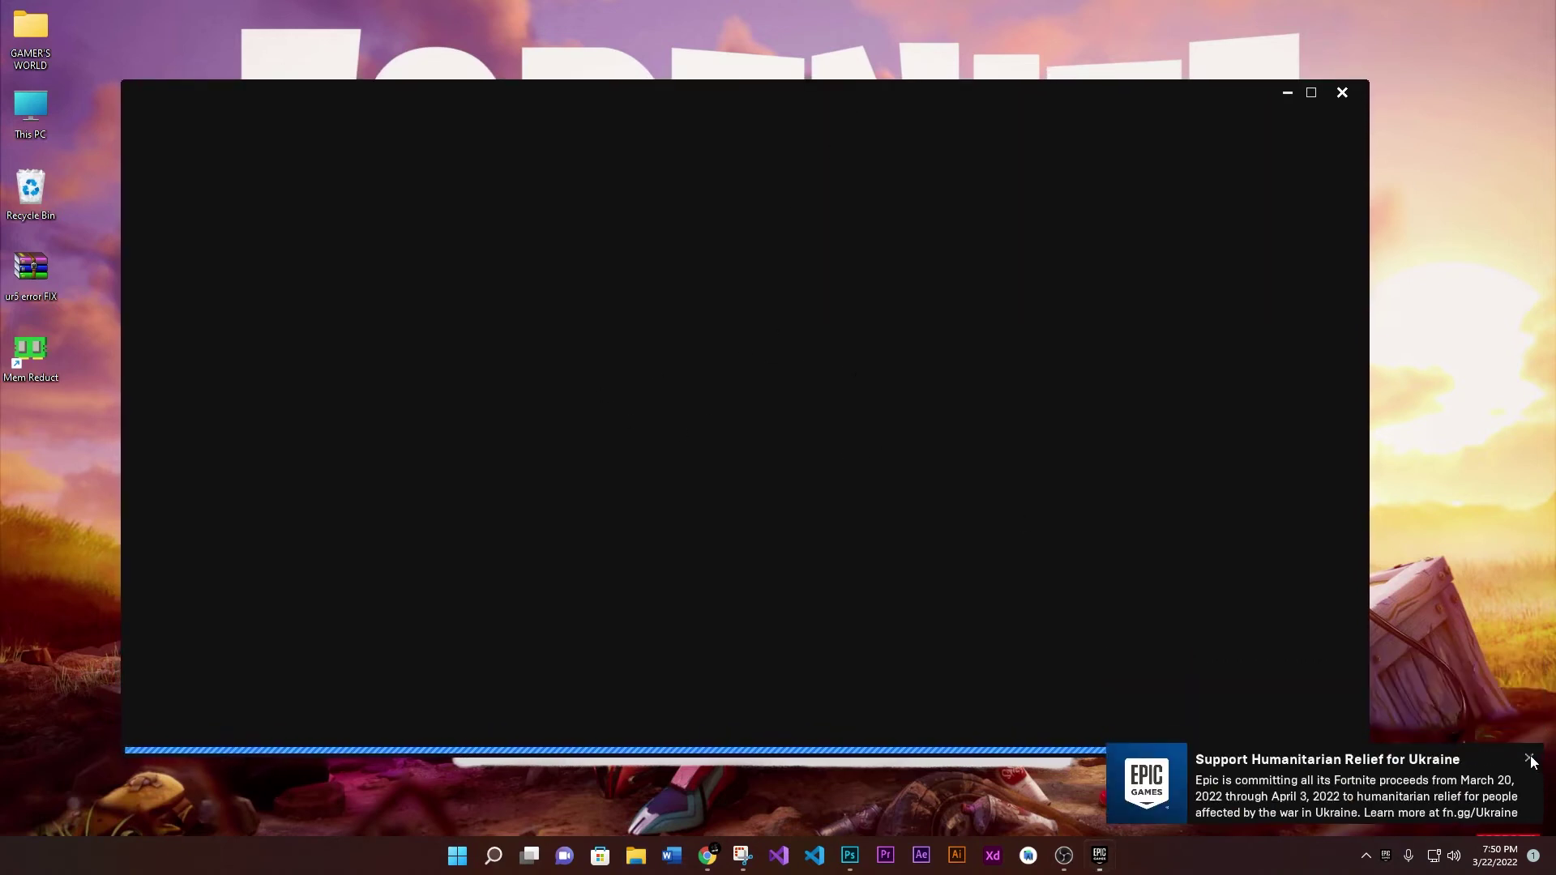
- Dismiss the humanitarian relief notification, refresh the desktop, and shift the Epic Games Launcher window slightly
left_click(1530, 760)
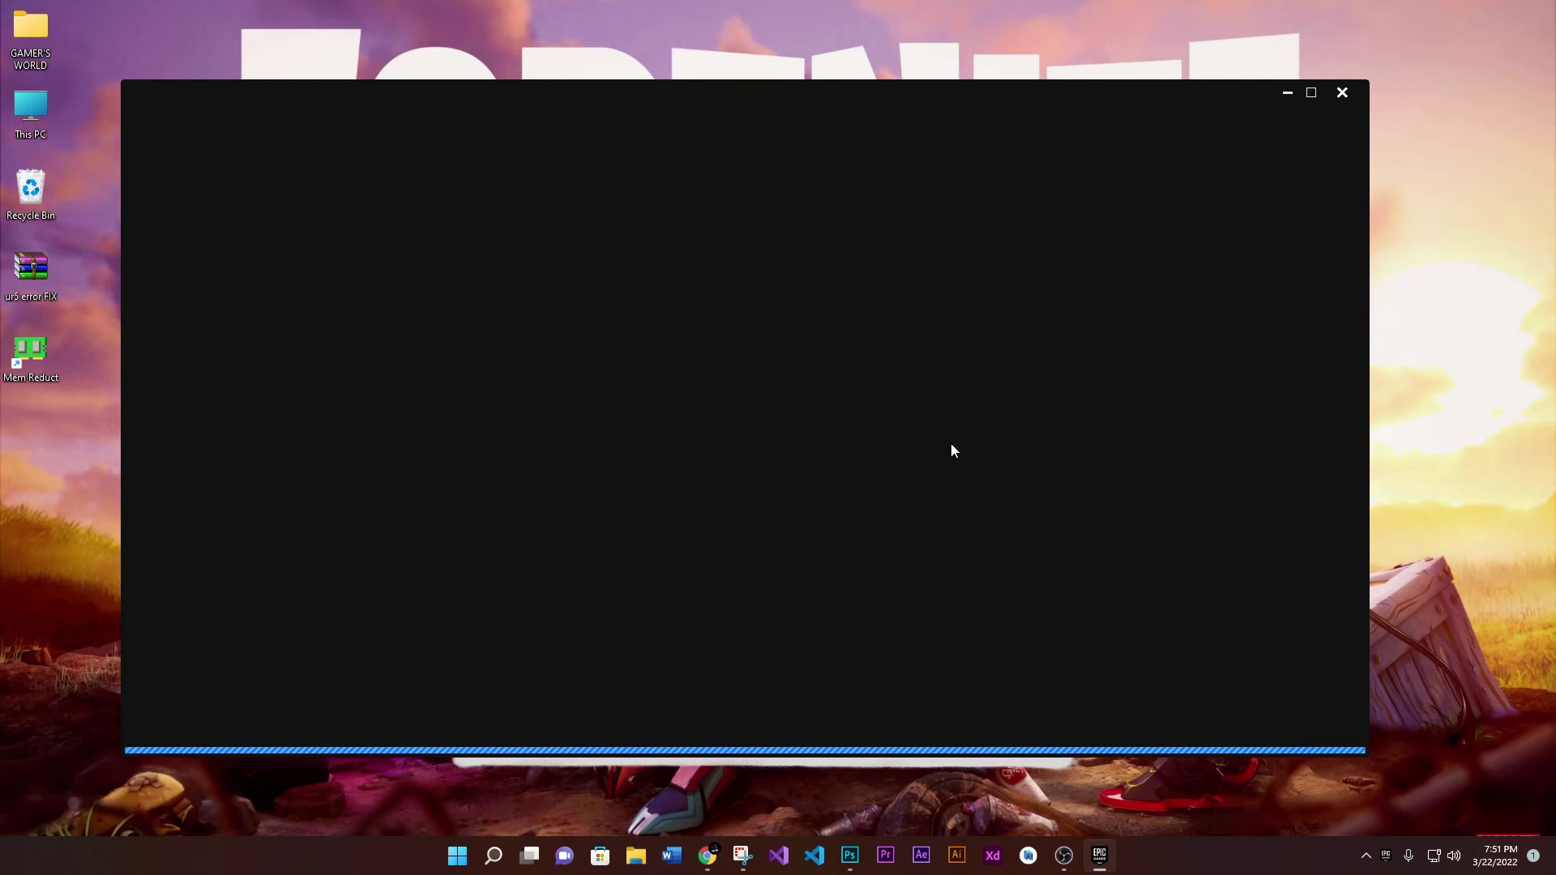
right_click(758, 32)
left_click(801, 104)
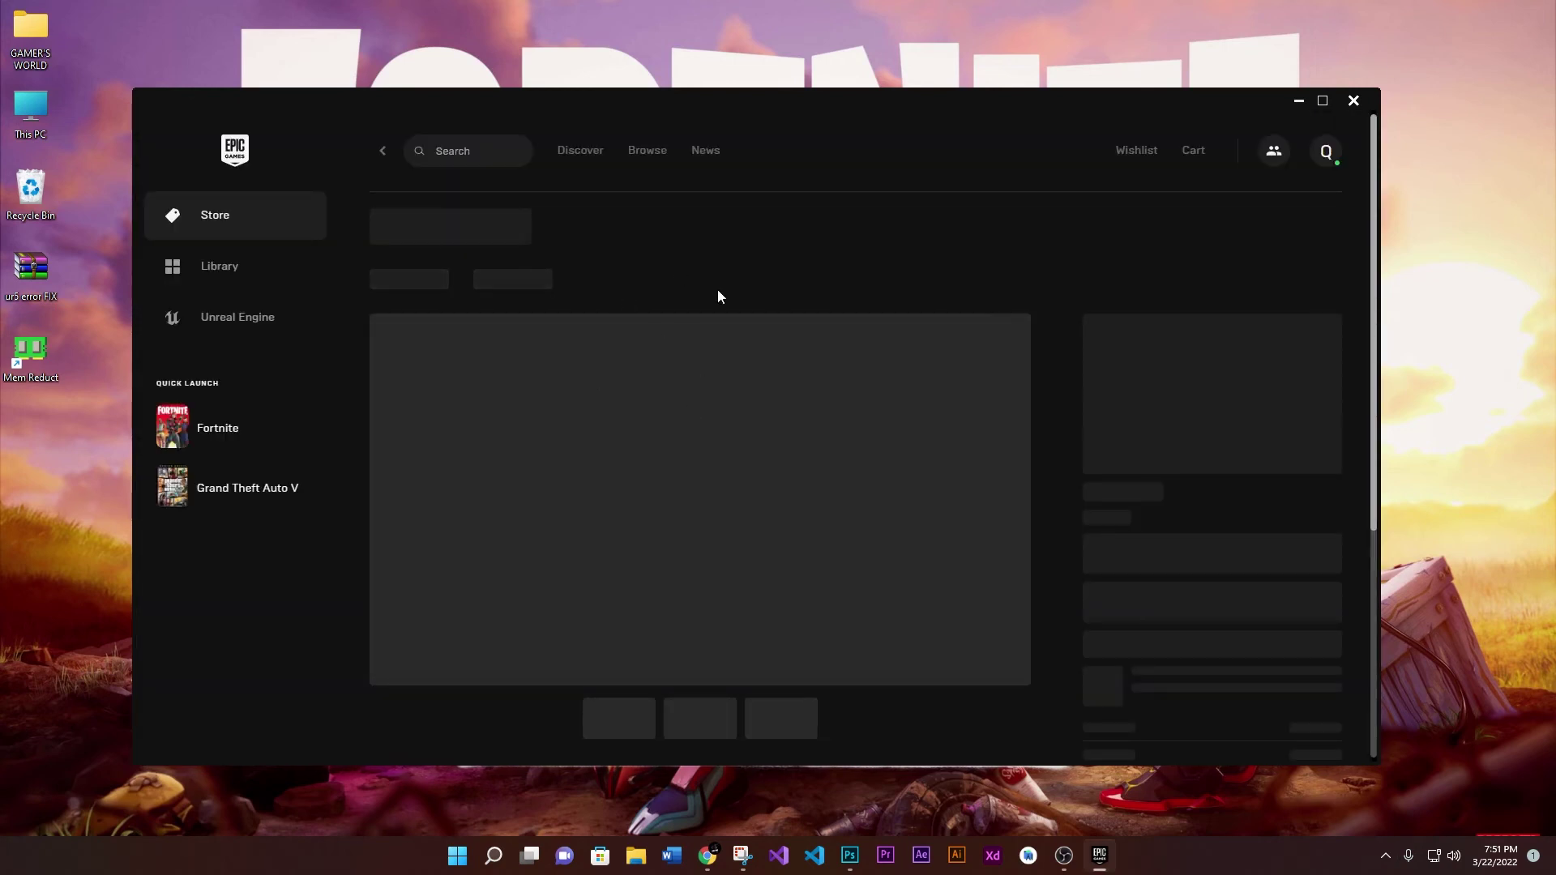
left_click_drag(727, 111, 746, 105)
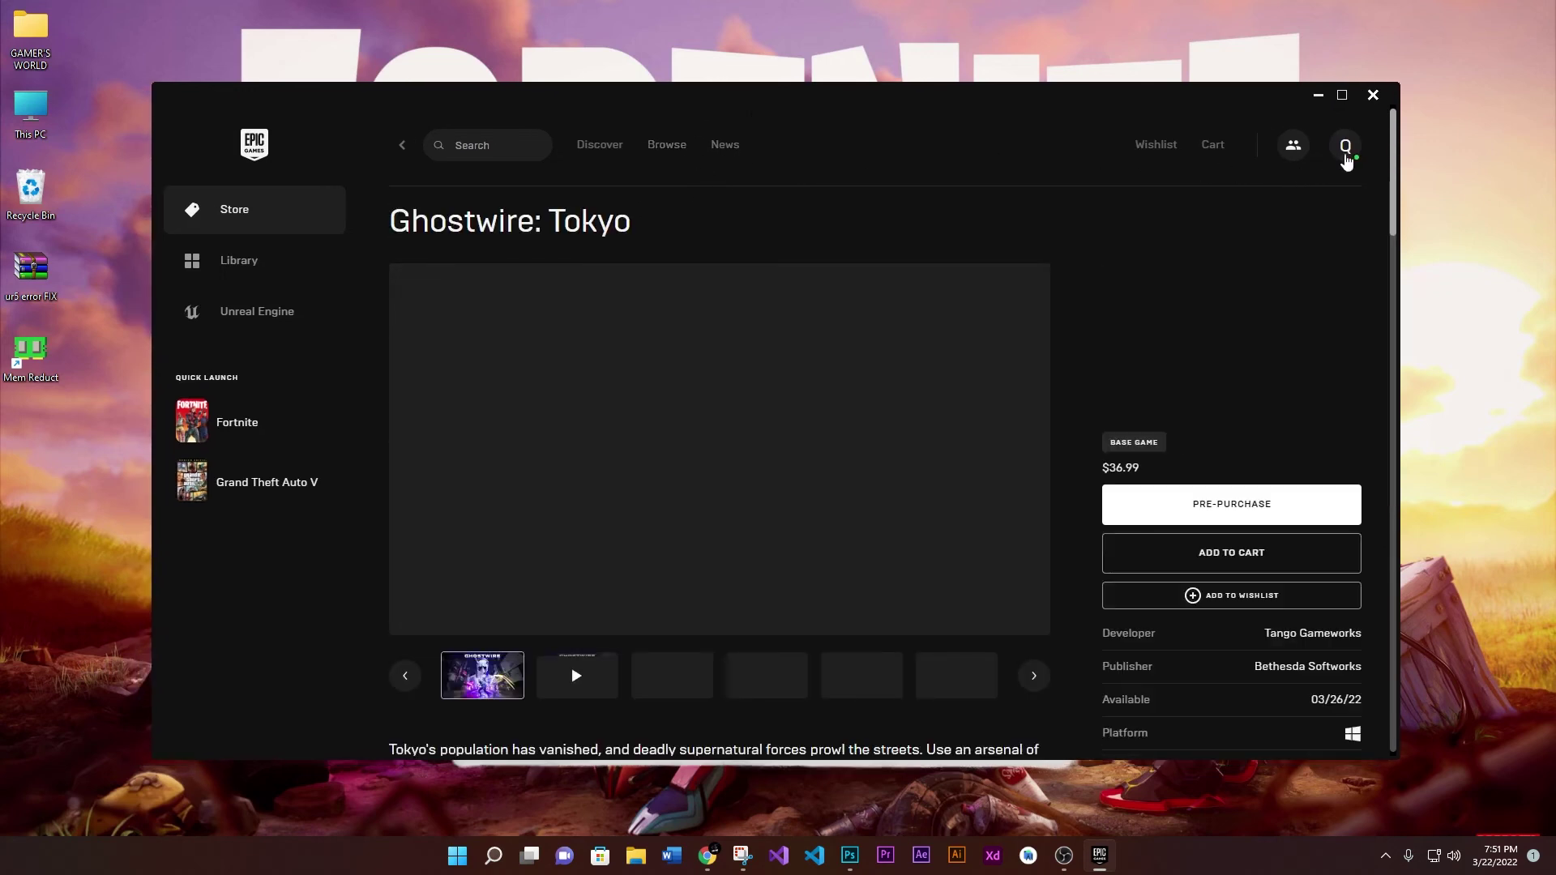
- Open the launcher's settings from the account profile and expand the Fortnite options under Manage Games
left_click(1345, 146)
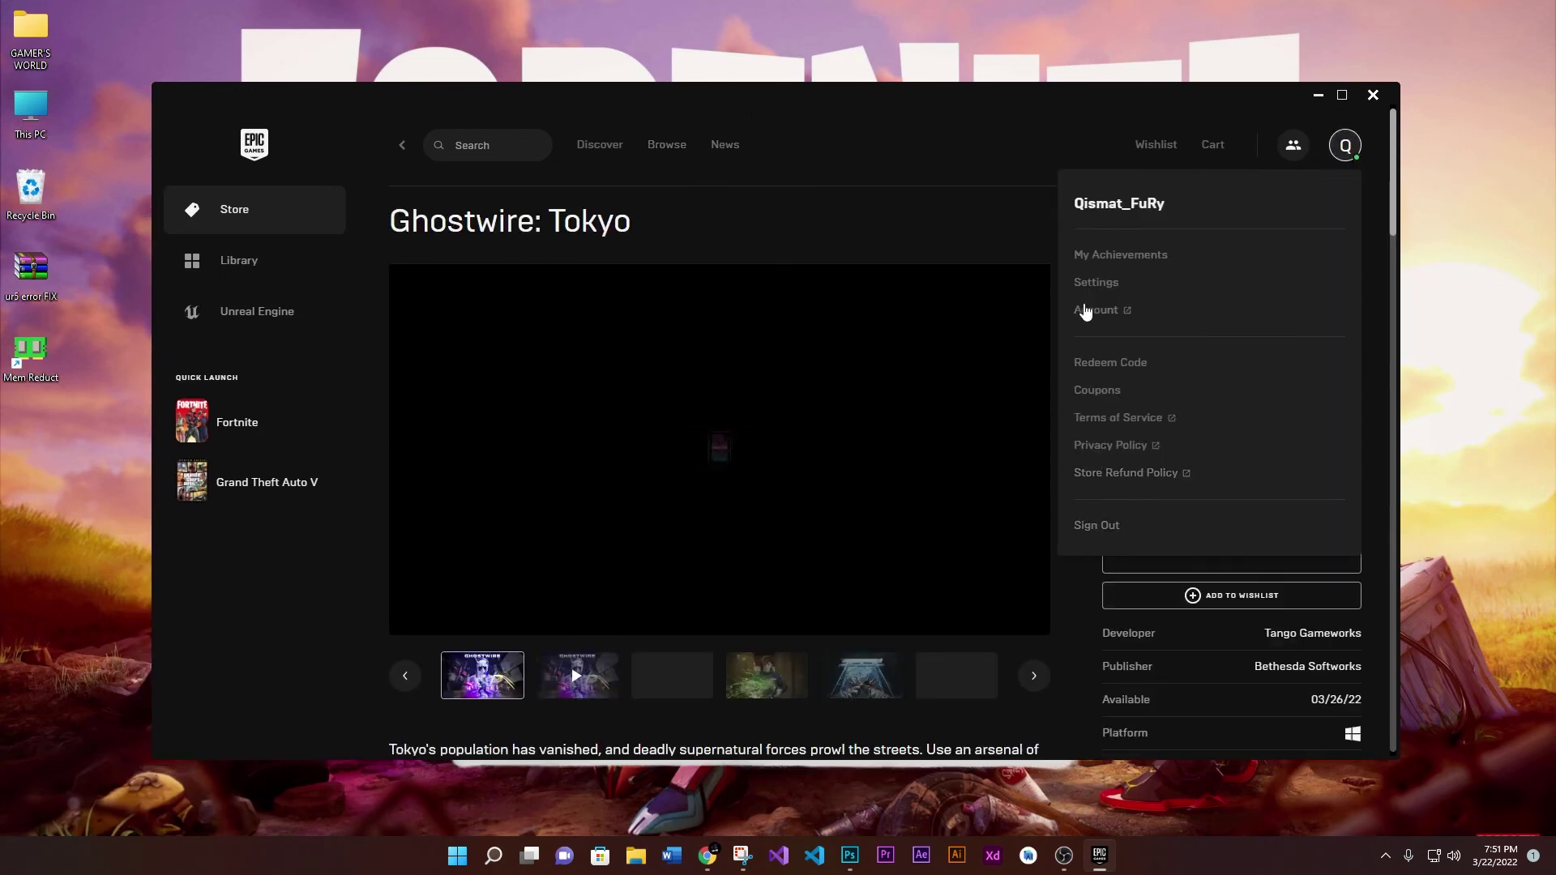
left_click(1122, 288)
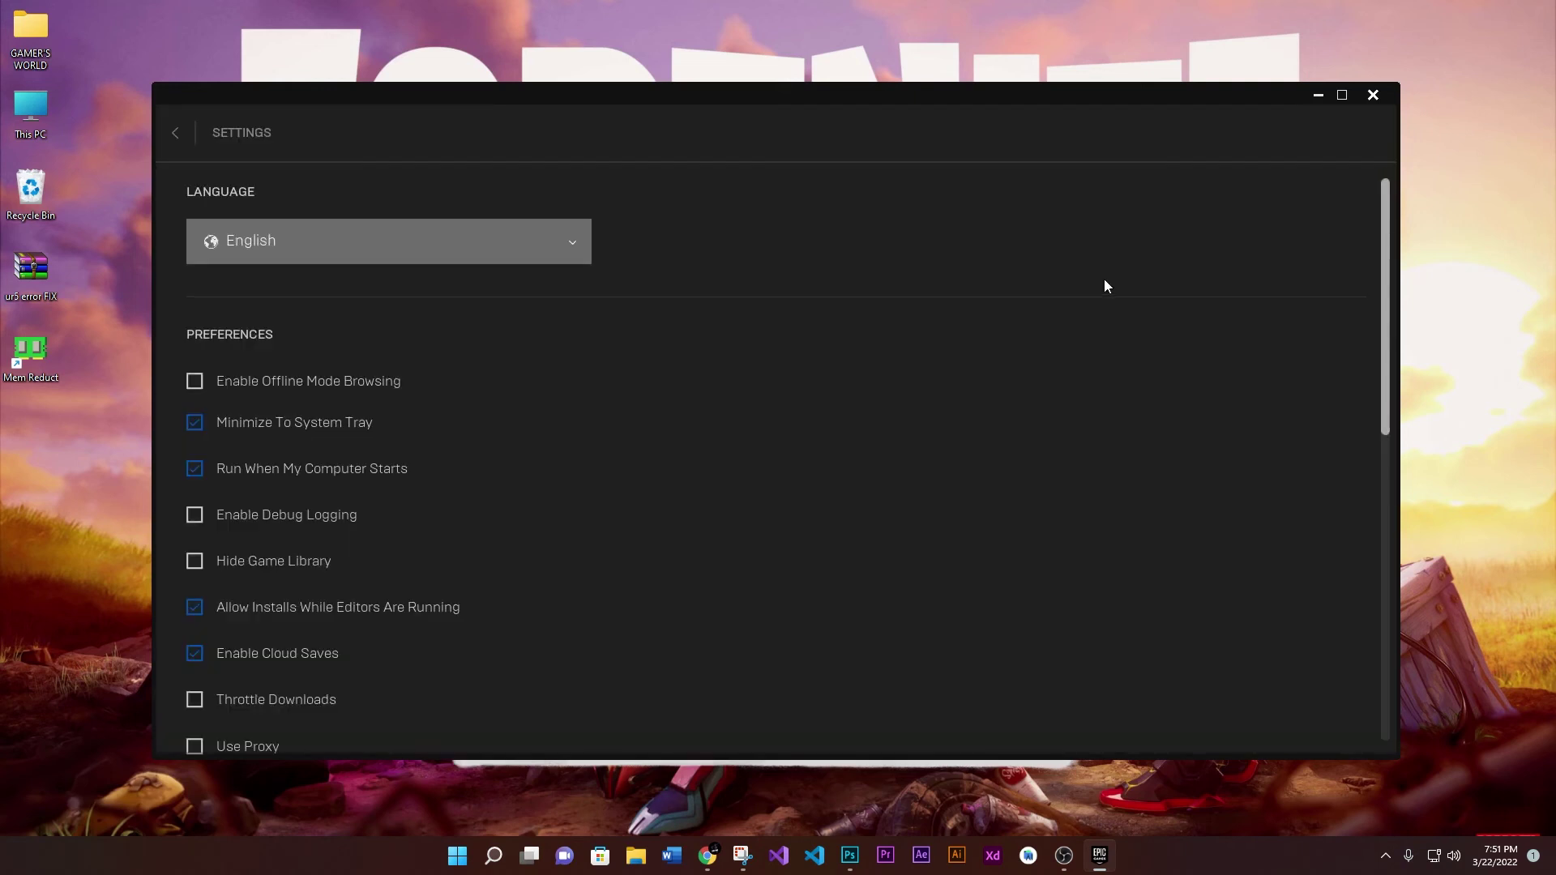
scroll(502, 465, "down", 5)
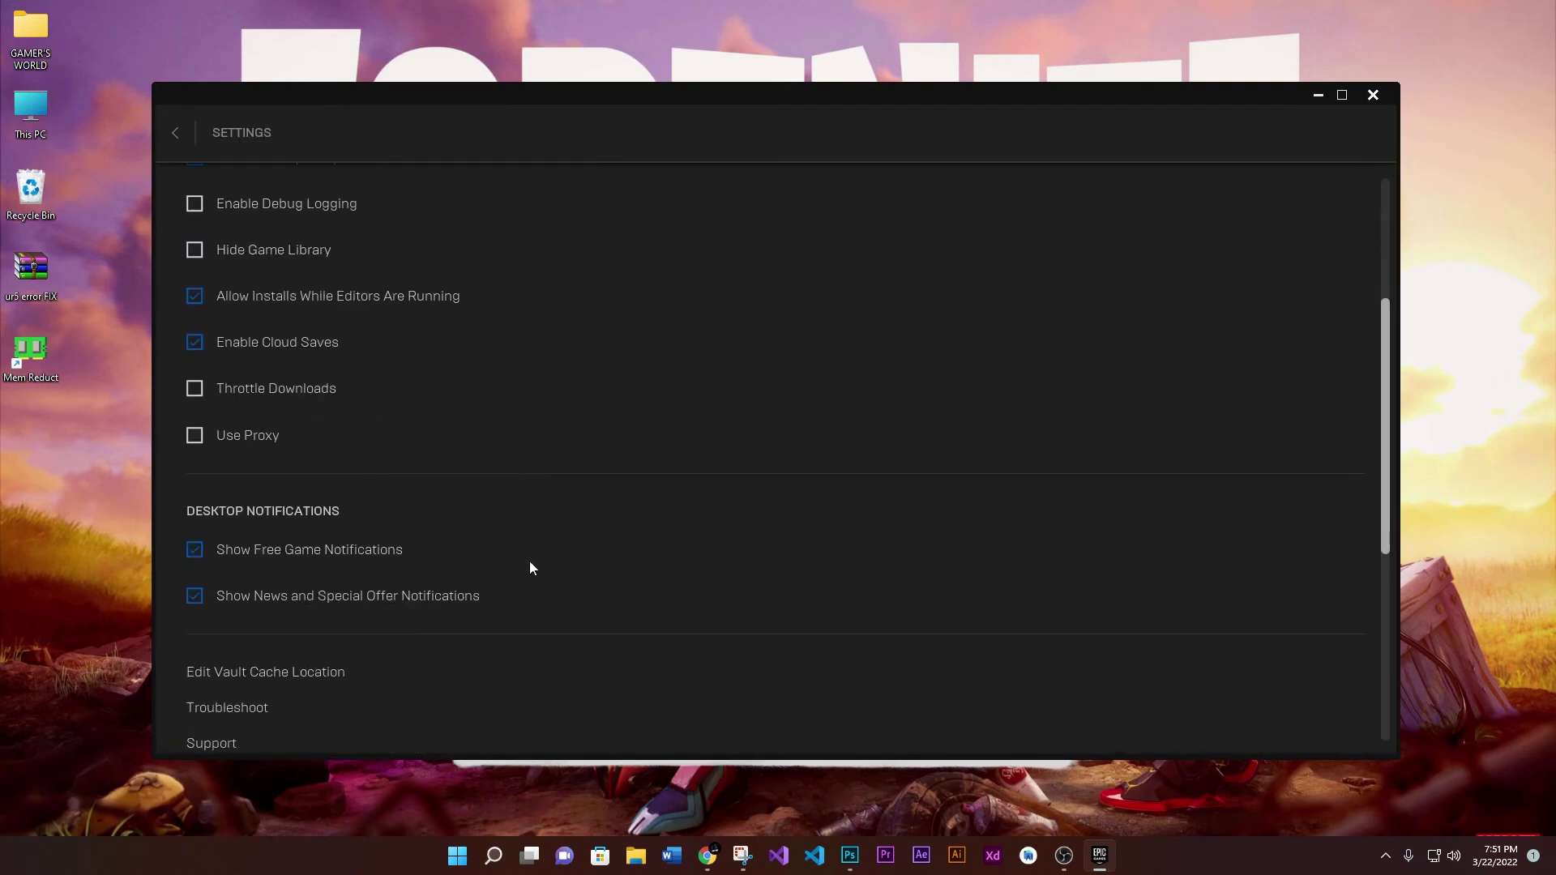
scroll(521, 556, "down", 4)
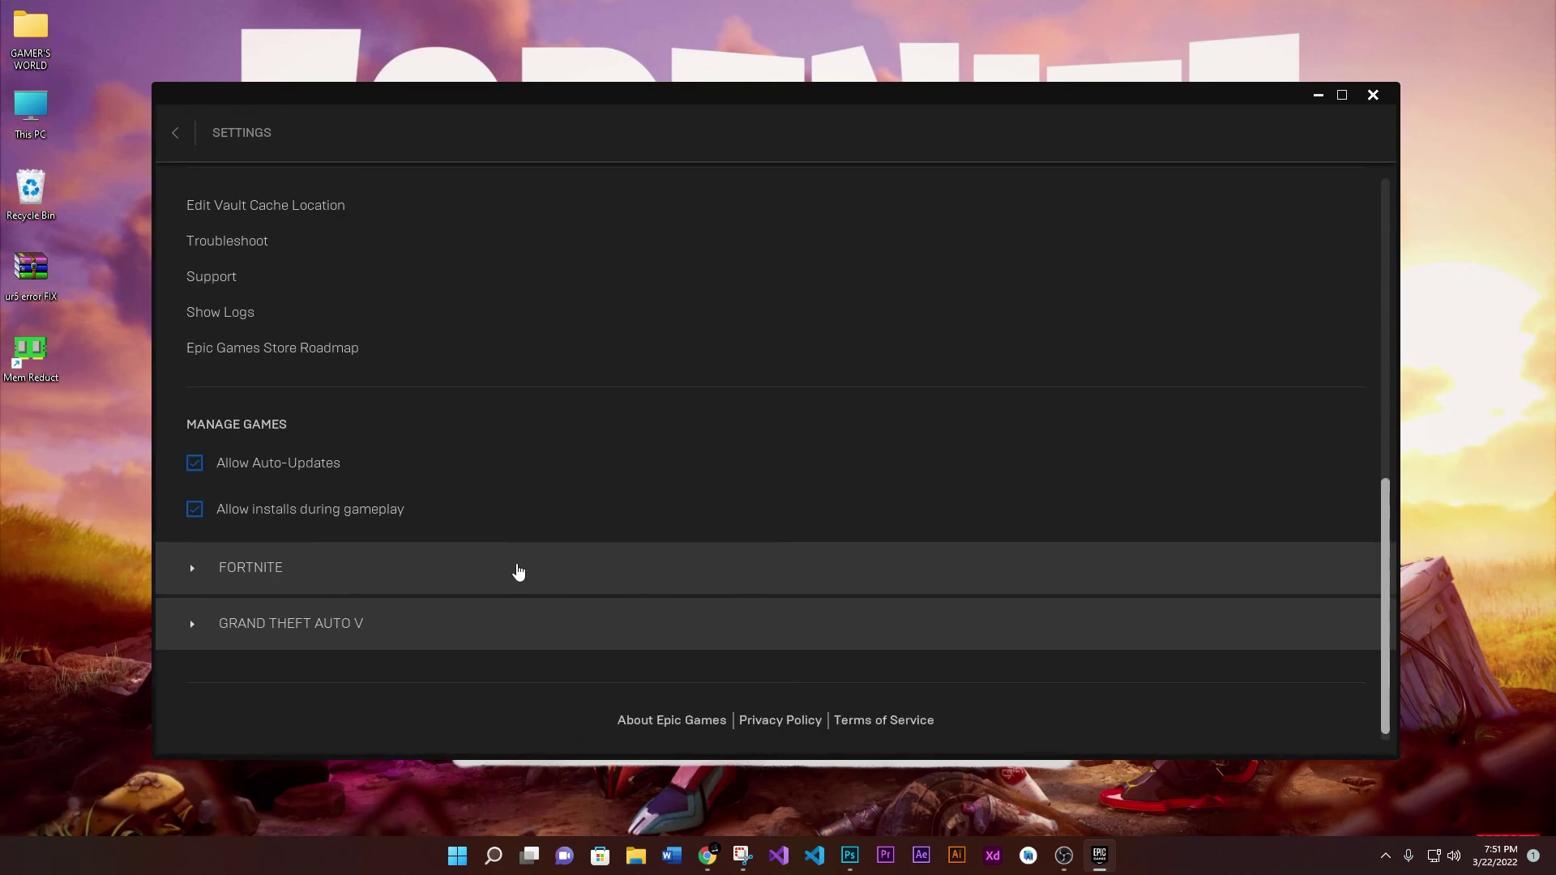
left_click(199, 576)
scroll(207, 572, "down", 2)
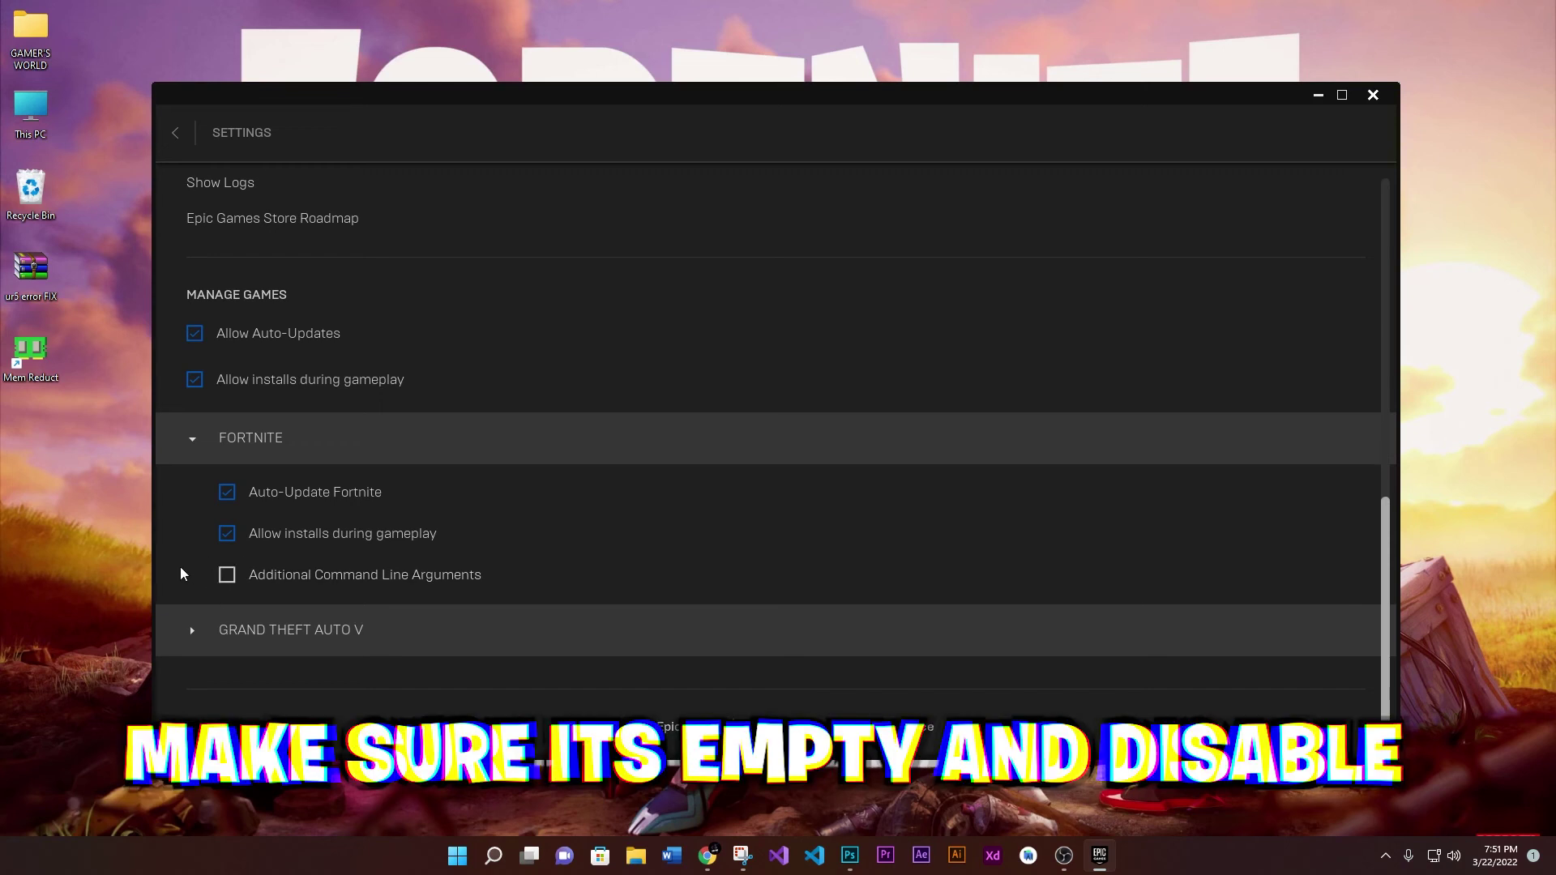
- Check Fortnite's Additional Command Line Arguments for any entered text and leave the option disabled
left_click(226, 577)
left_click(227, 576)
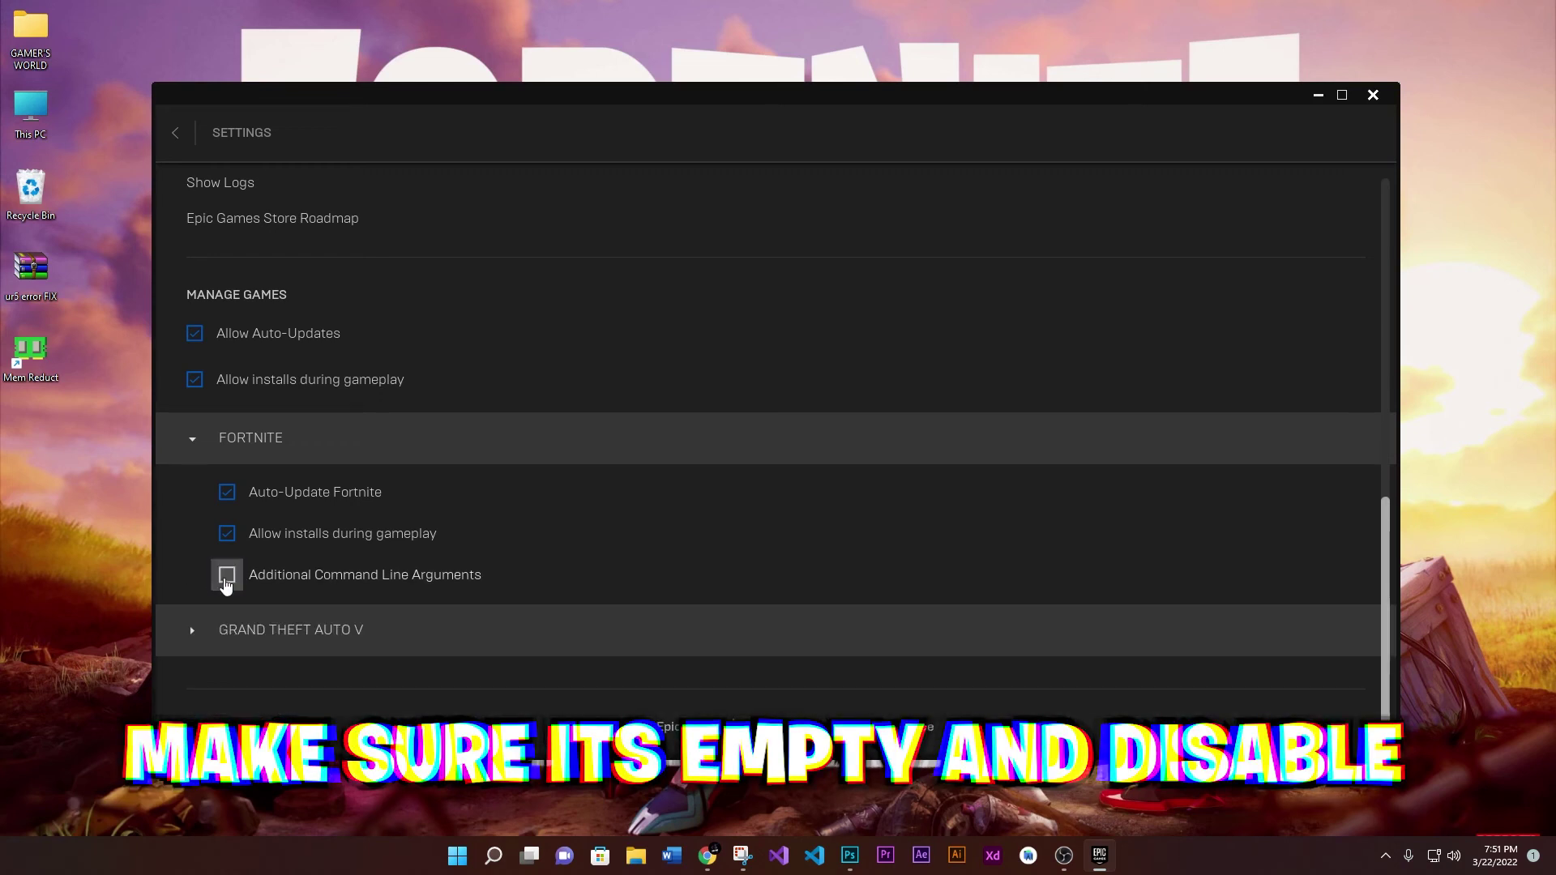
left_click(226, 575)
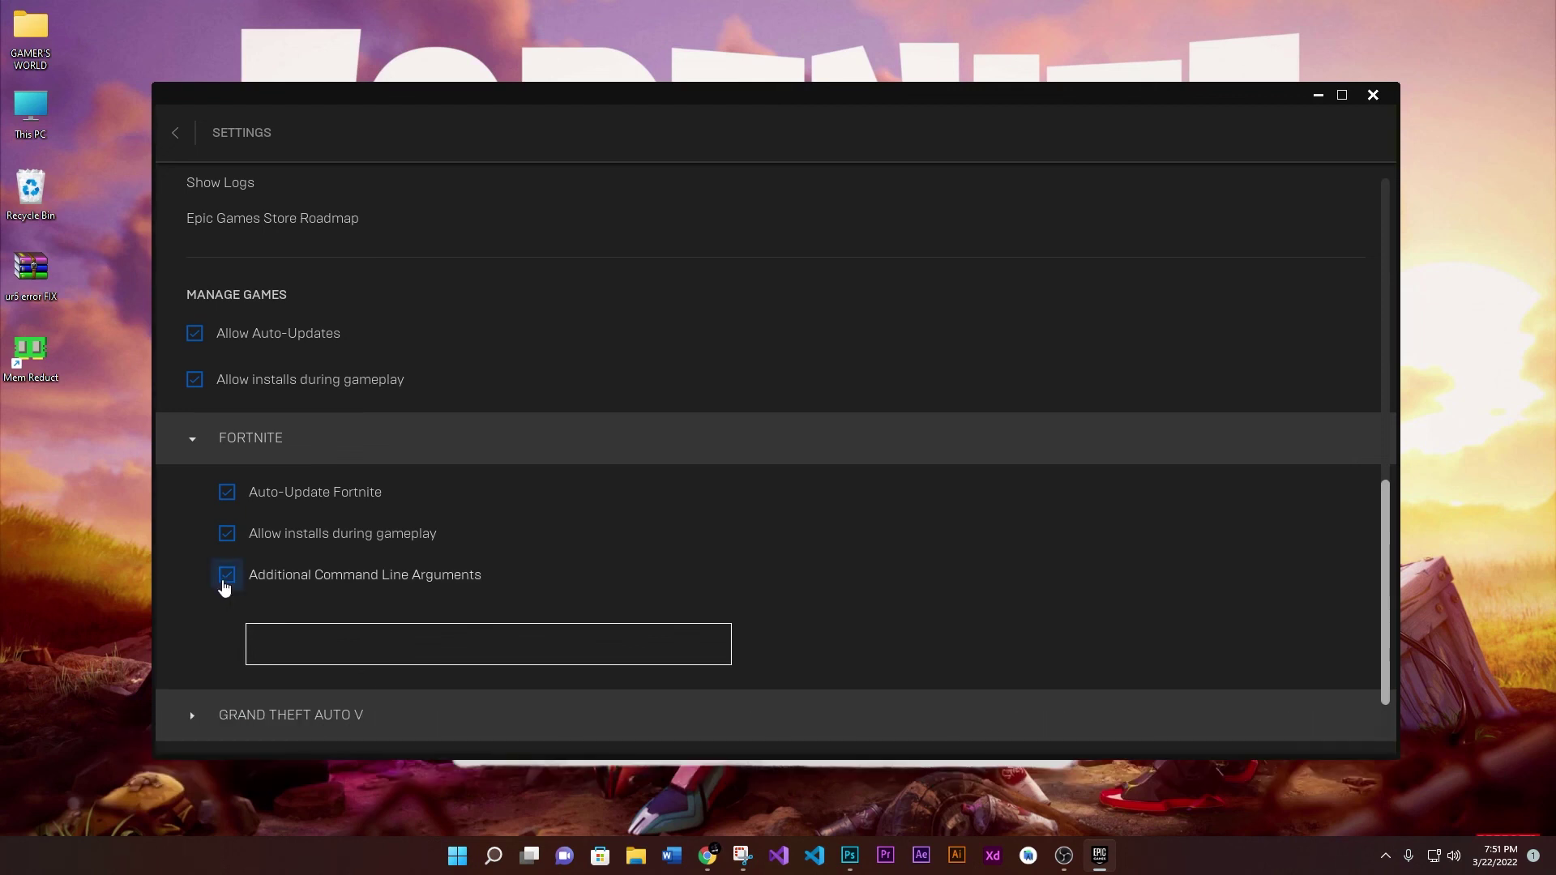
left_click(226, 577)
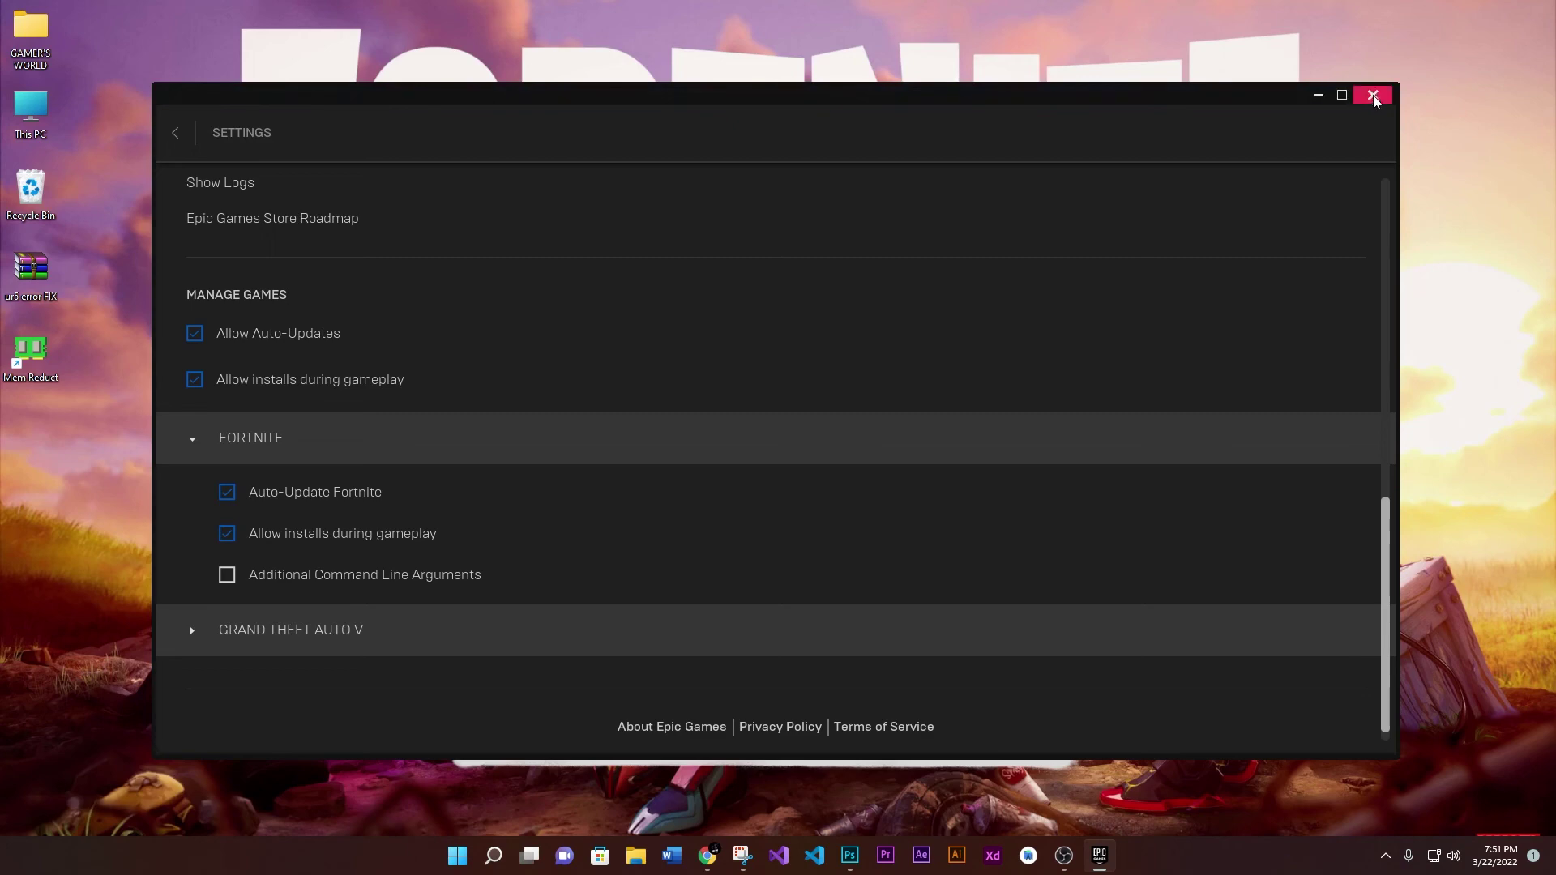
- Leave the settings page and close the Epic Games Launcher window, finishing with a desktop refresh
left_click_drag(1134, 97, 1115, 192)
left_click(195, 228)
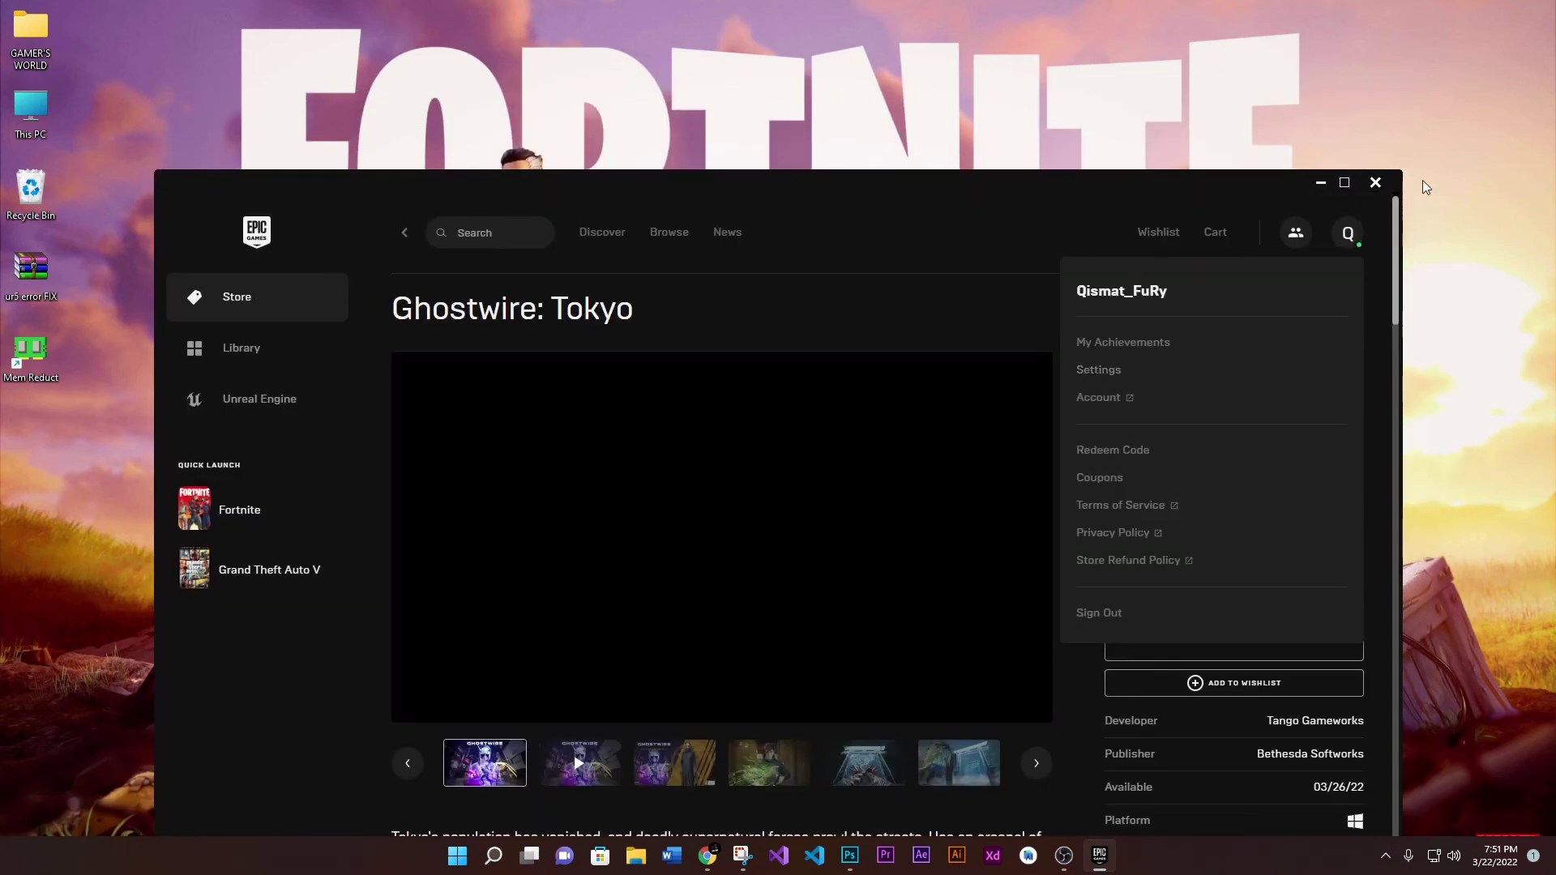
left_click(1375, 182)
right_click(845, 231)
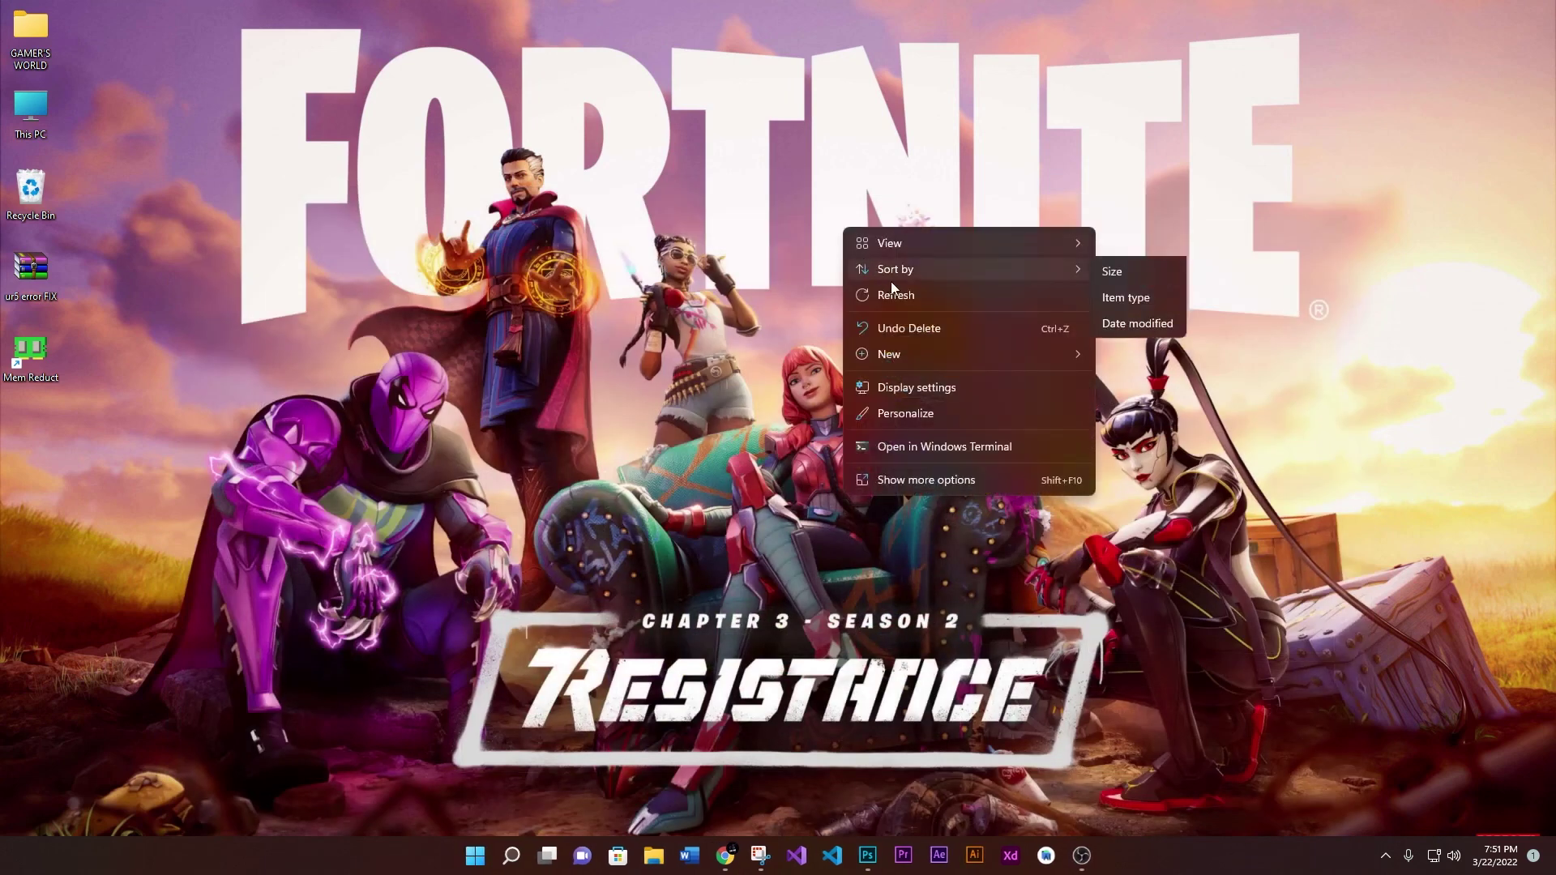
left_click(900, 295)
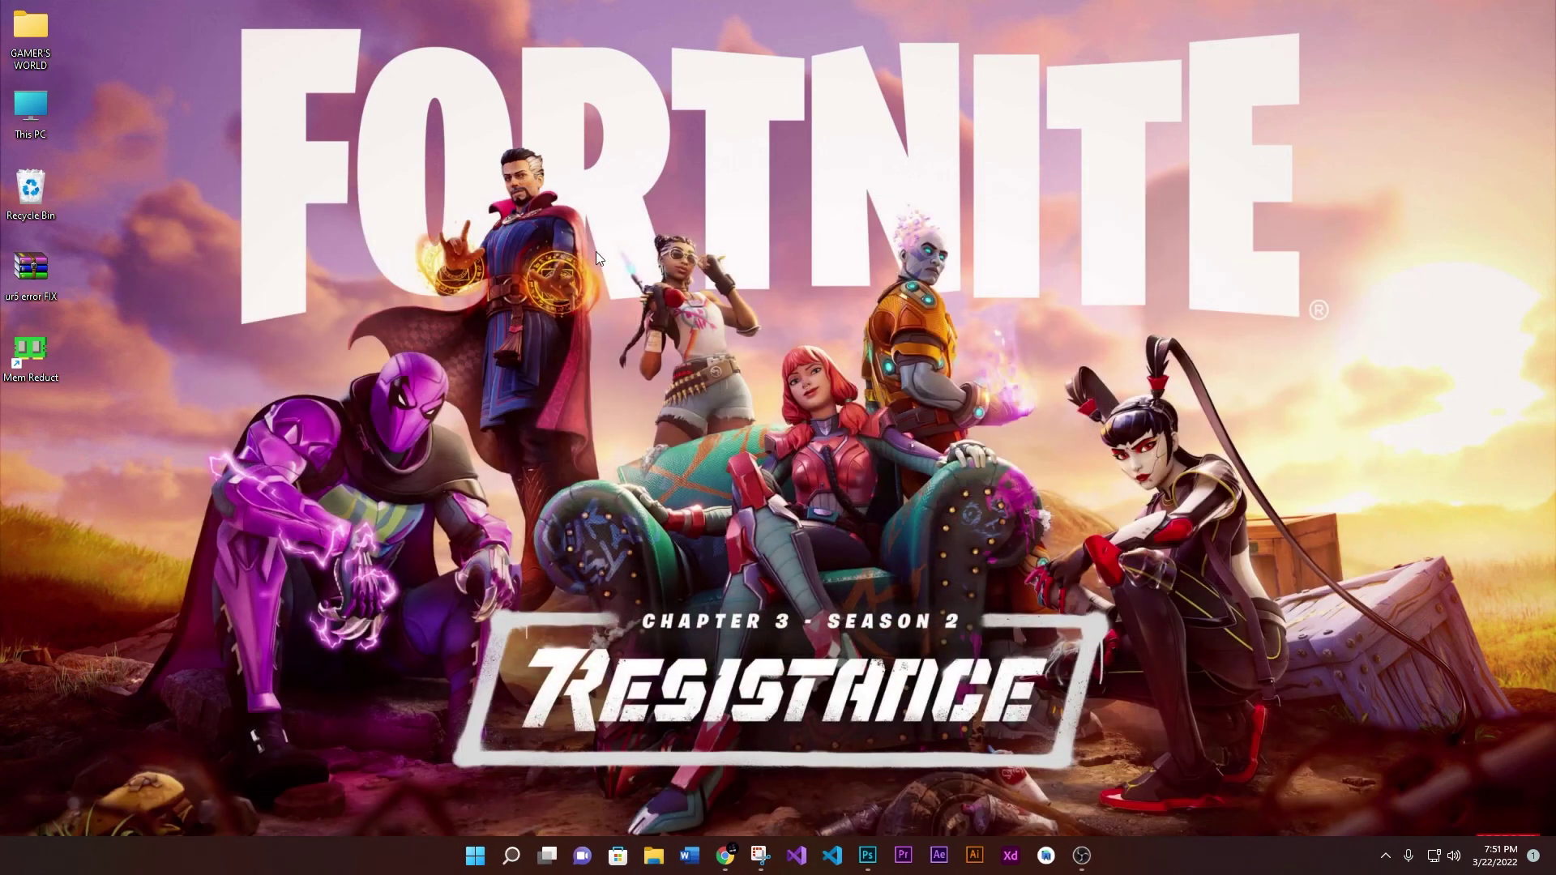
- Open Device Manager through the properties of This PC and move its window clear of the screen edge
right_click(31, 113)
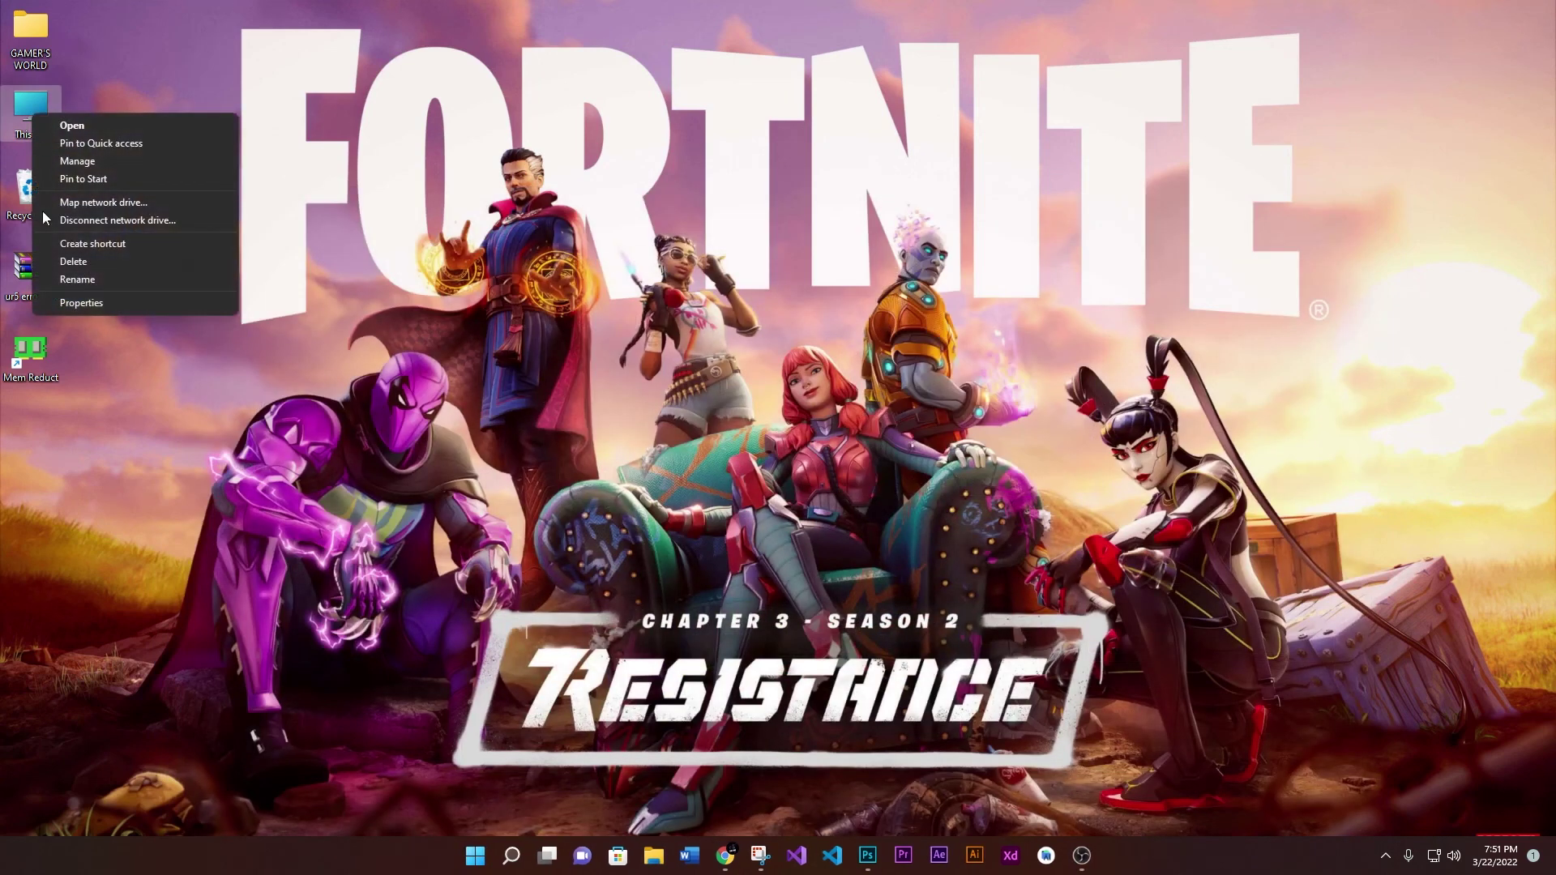
left_click(74, 301)
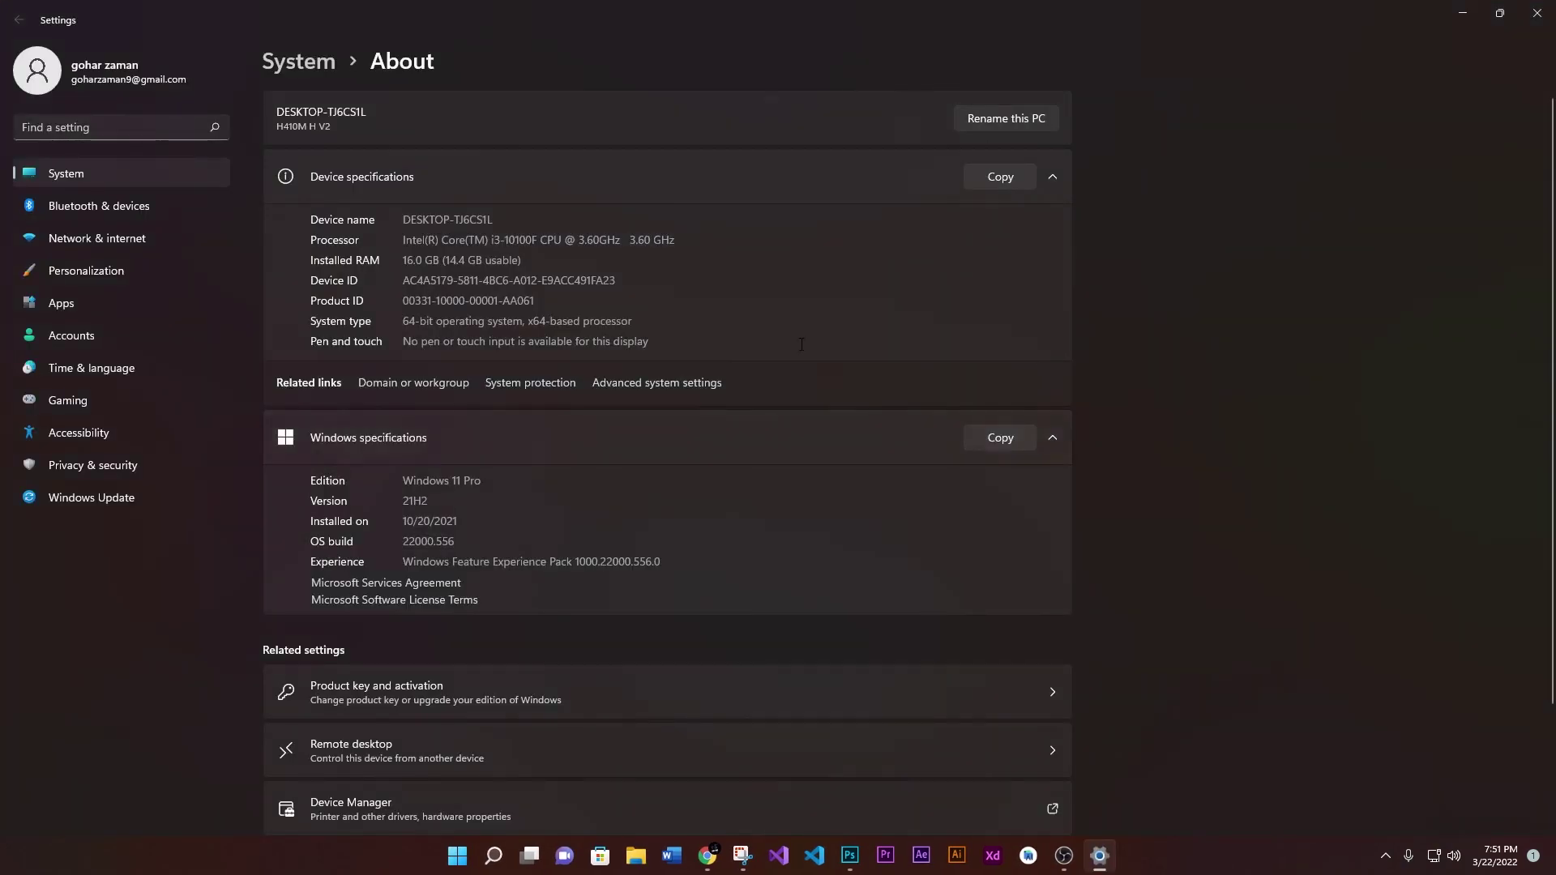
scroll(681, 405, "down", 3)
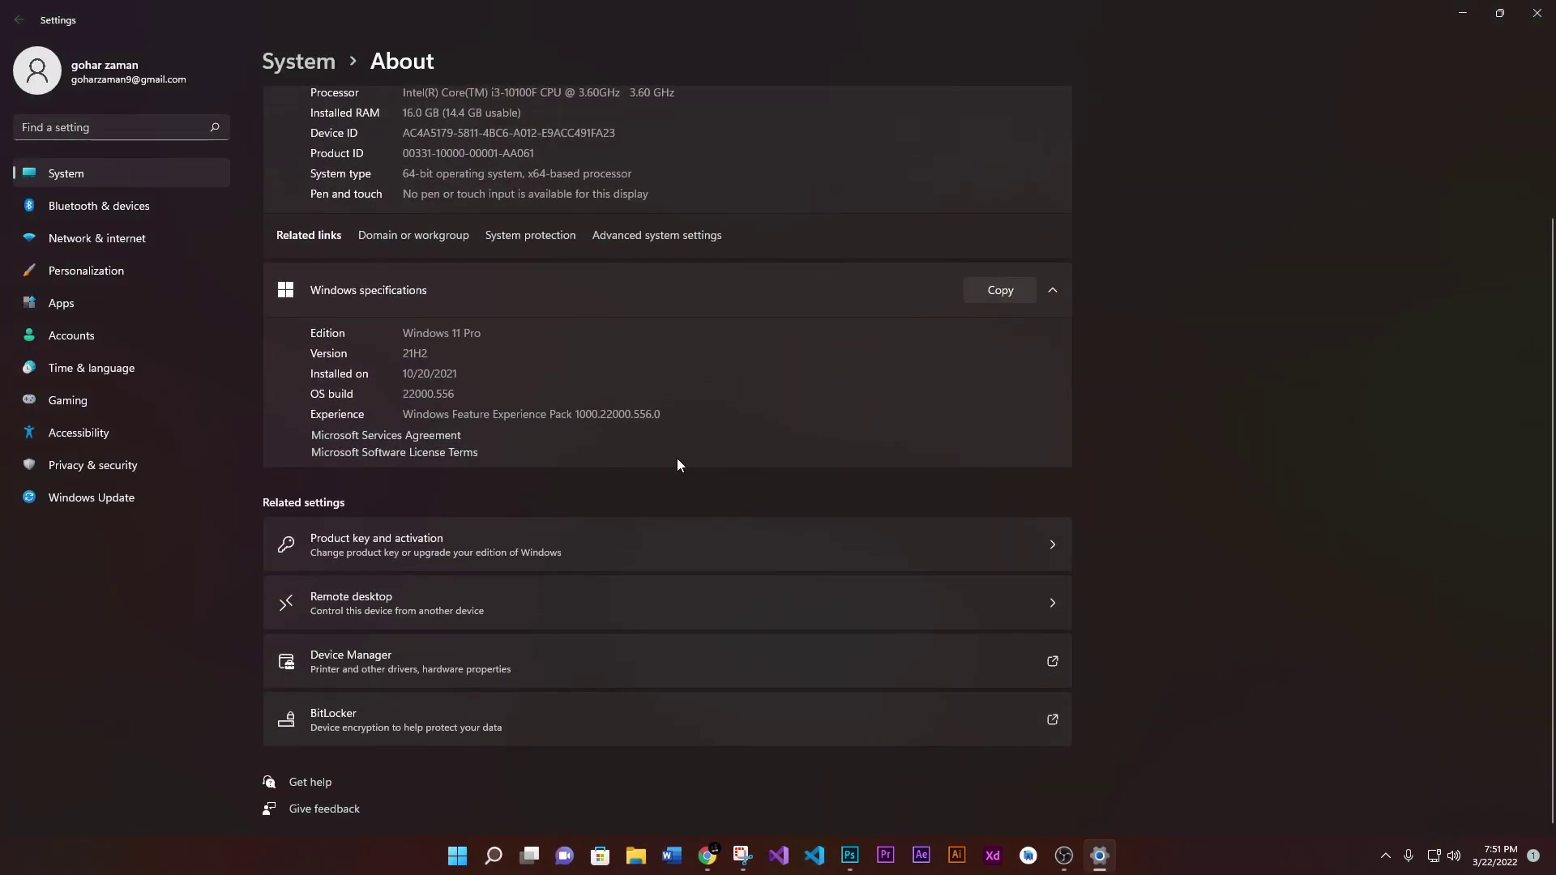
left_click(430, 664)
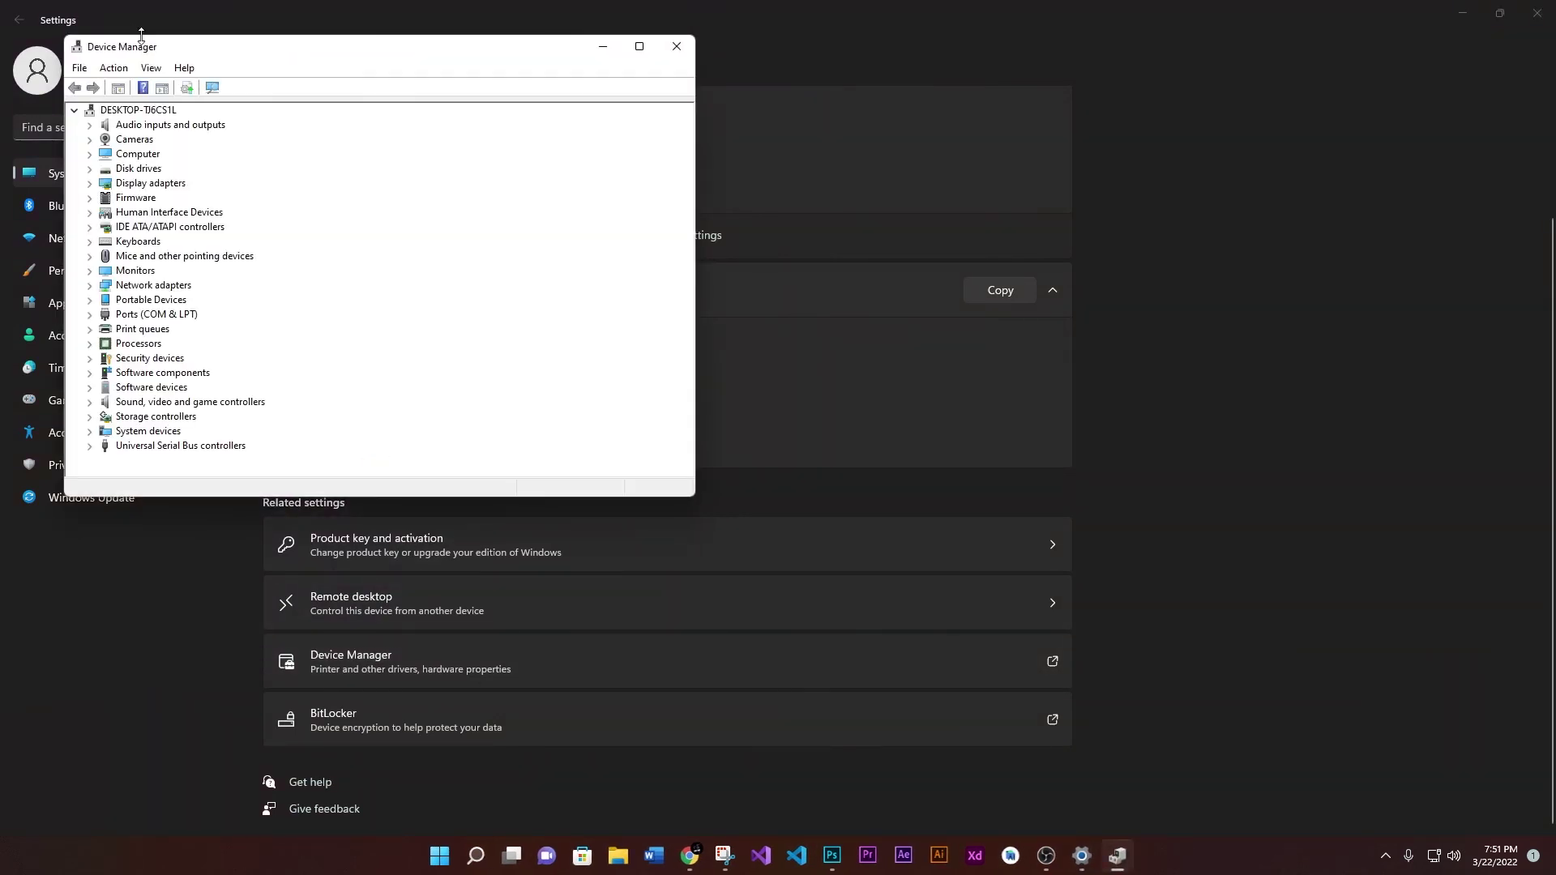
left_click_drag(151, 44, 310, 57)
- Run an automatic driver update for the AMD Radeon R7 200 Series display adapter, and close Device Manager and Settings
left_click(249, 195)
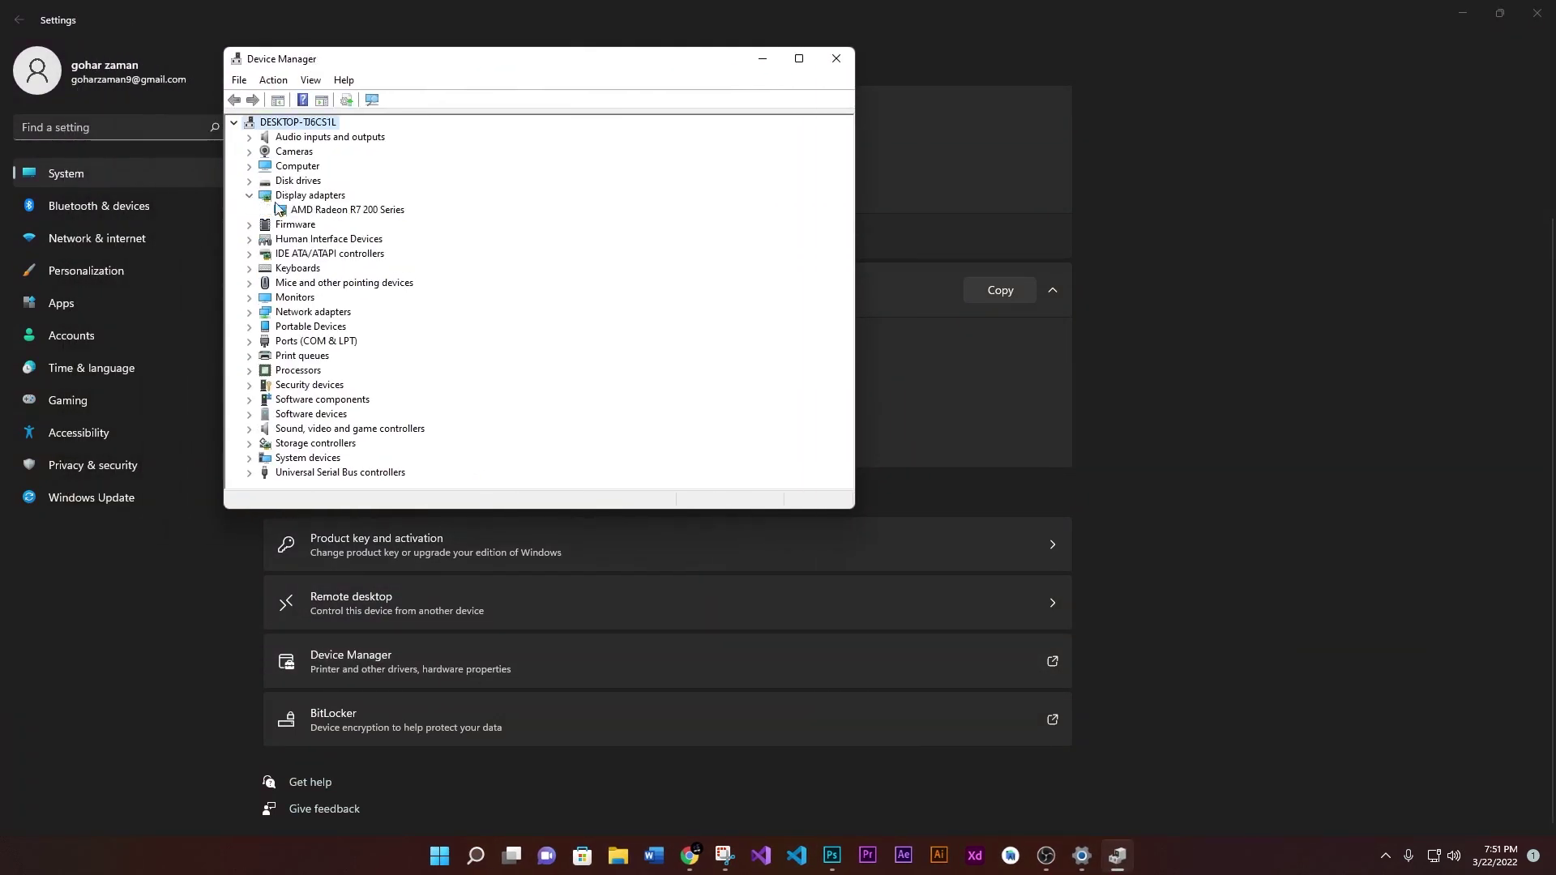
right_click(340, 212)
left_click(374, 226)
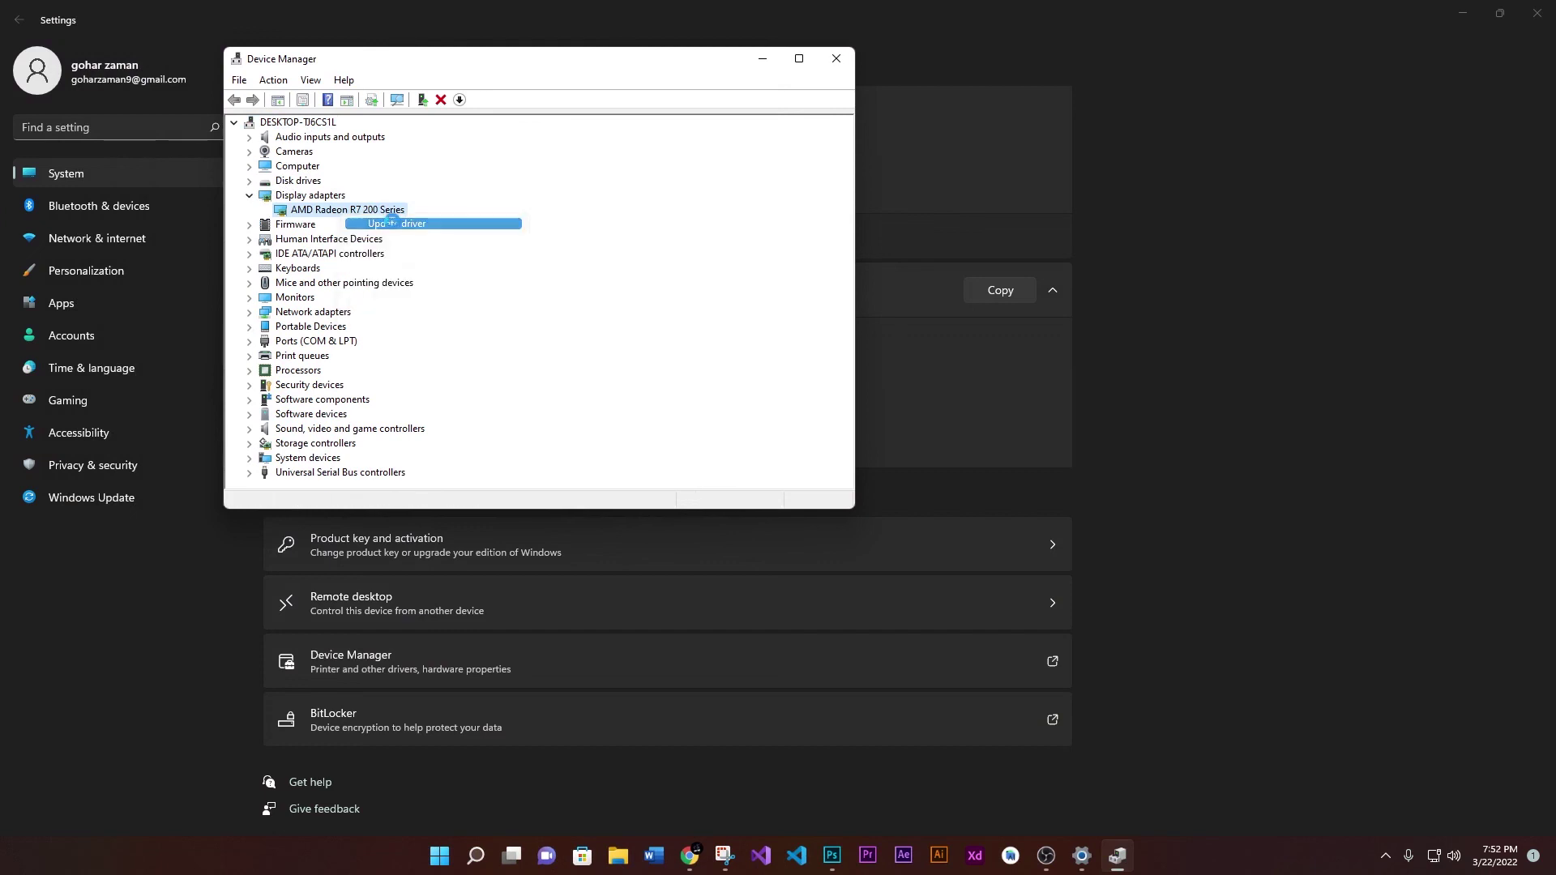
left_click(455, 279)
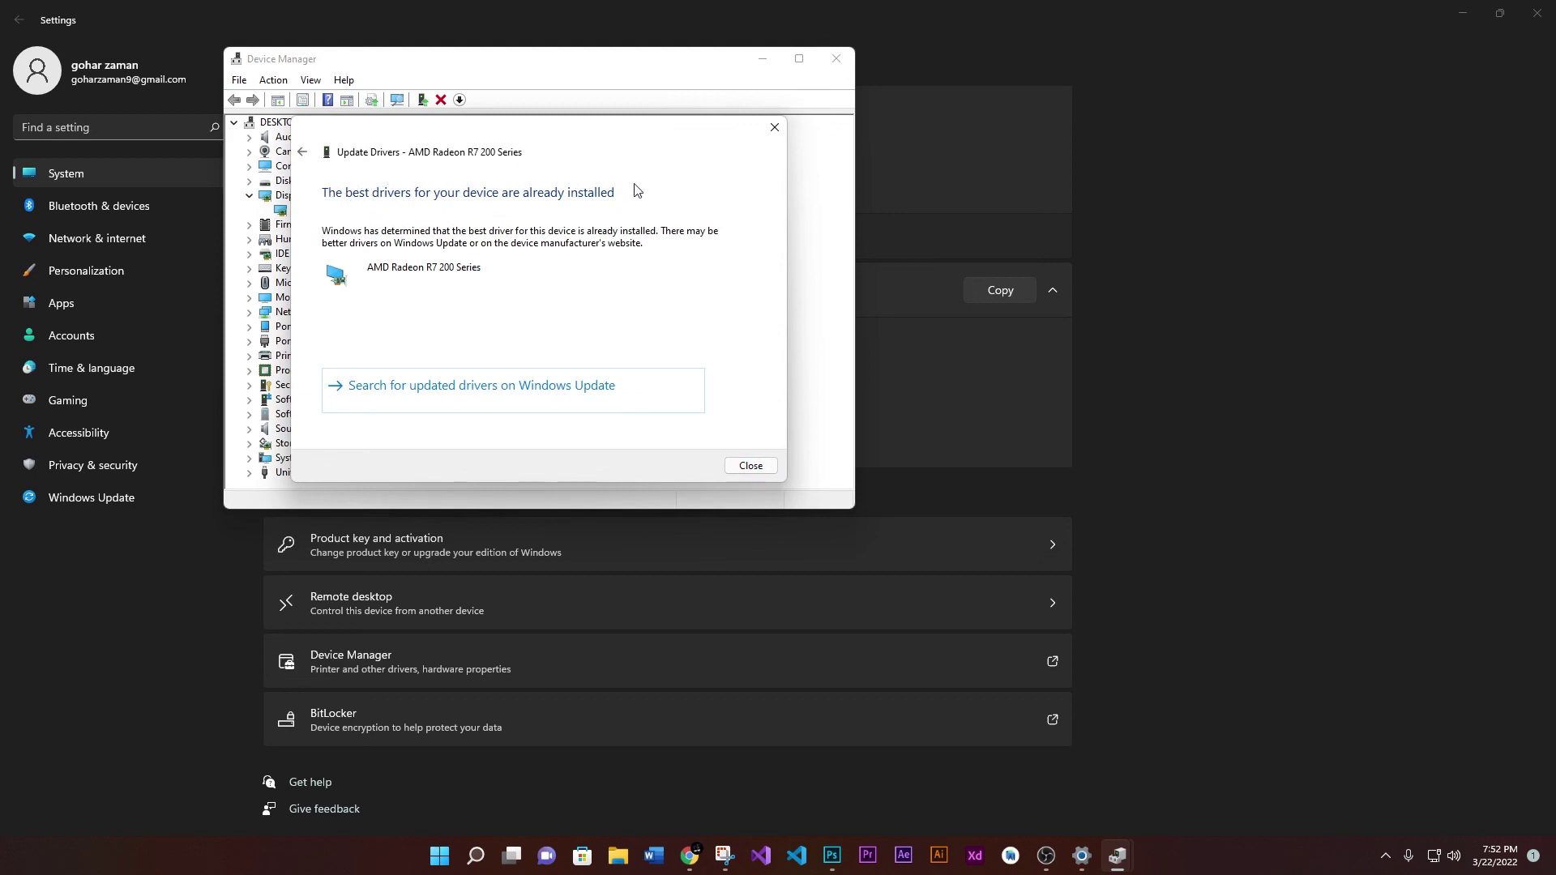
left_click(775, 128)
left_click(836, 58)
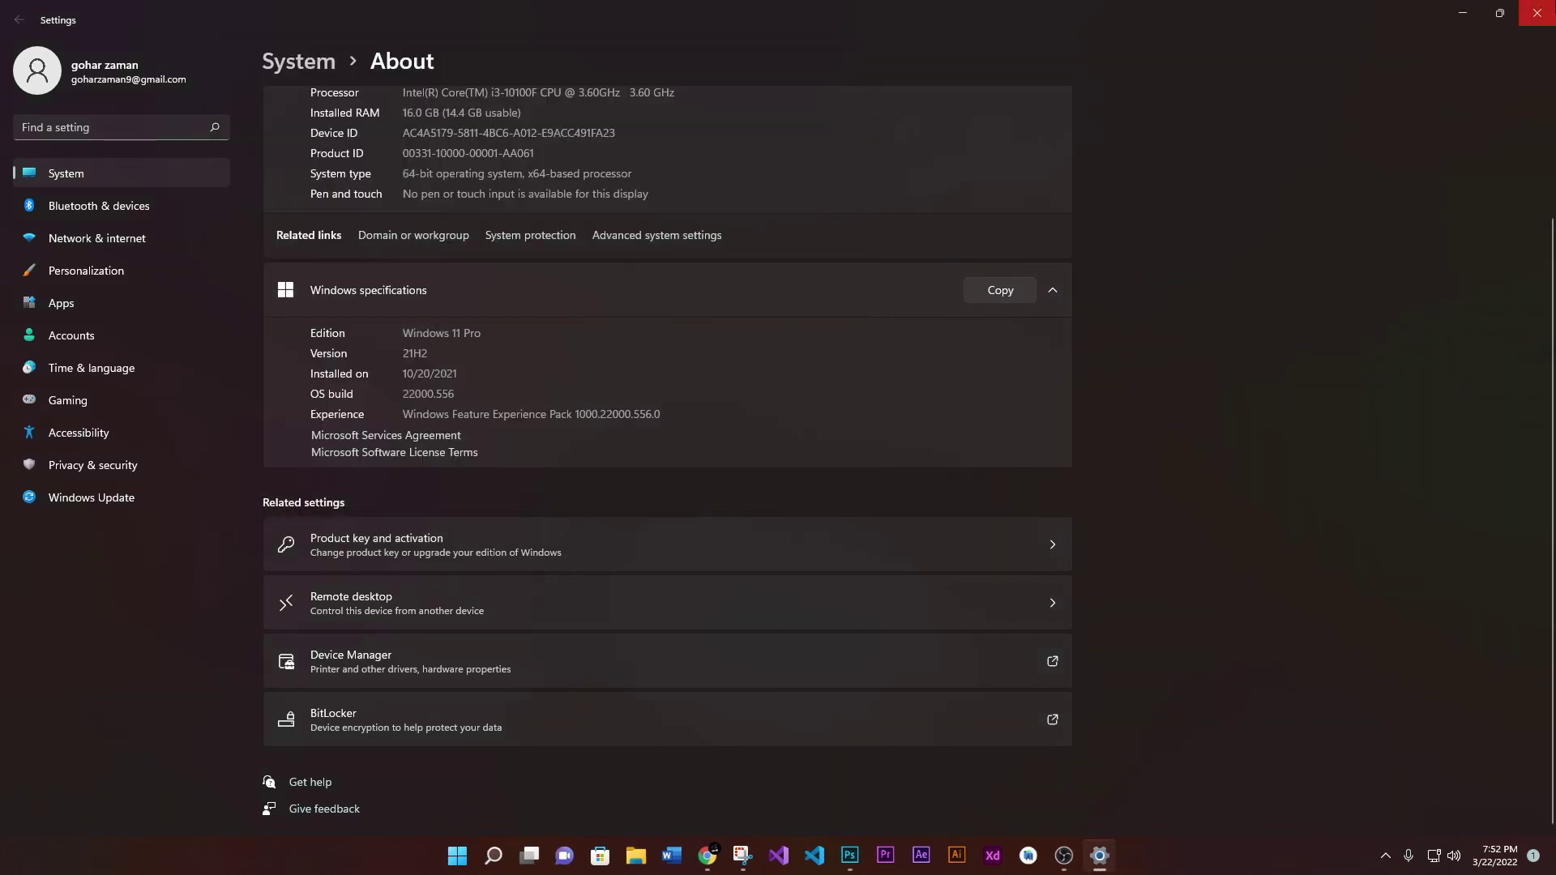
left_click(1536, 12)
- Open the Windows power options for restarting the computer
left_click(475, 854)
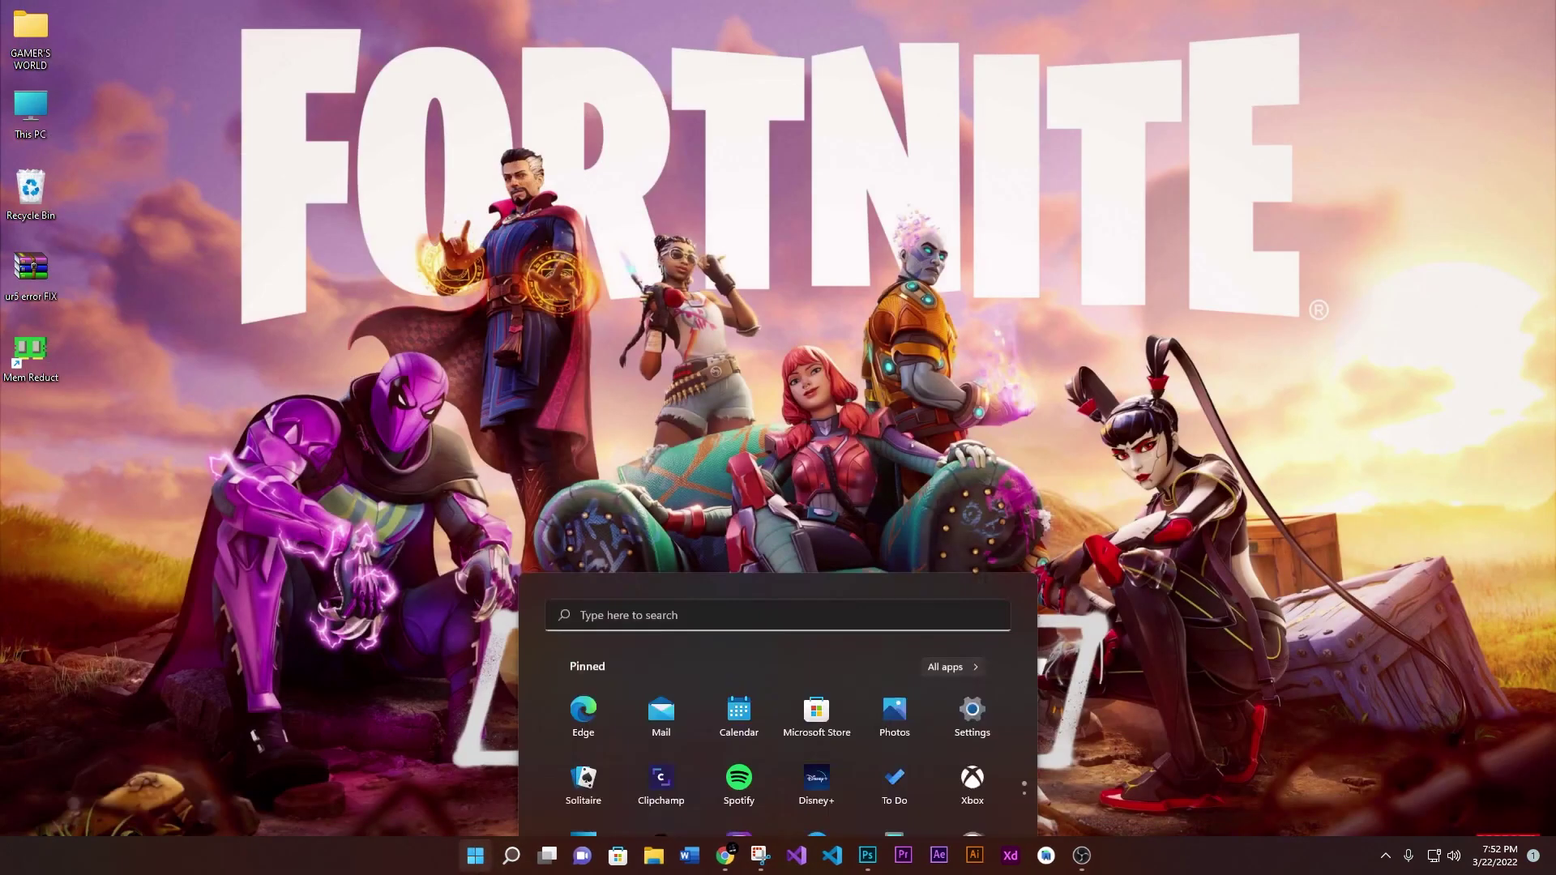
left_click(979, 800)
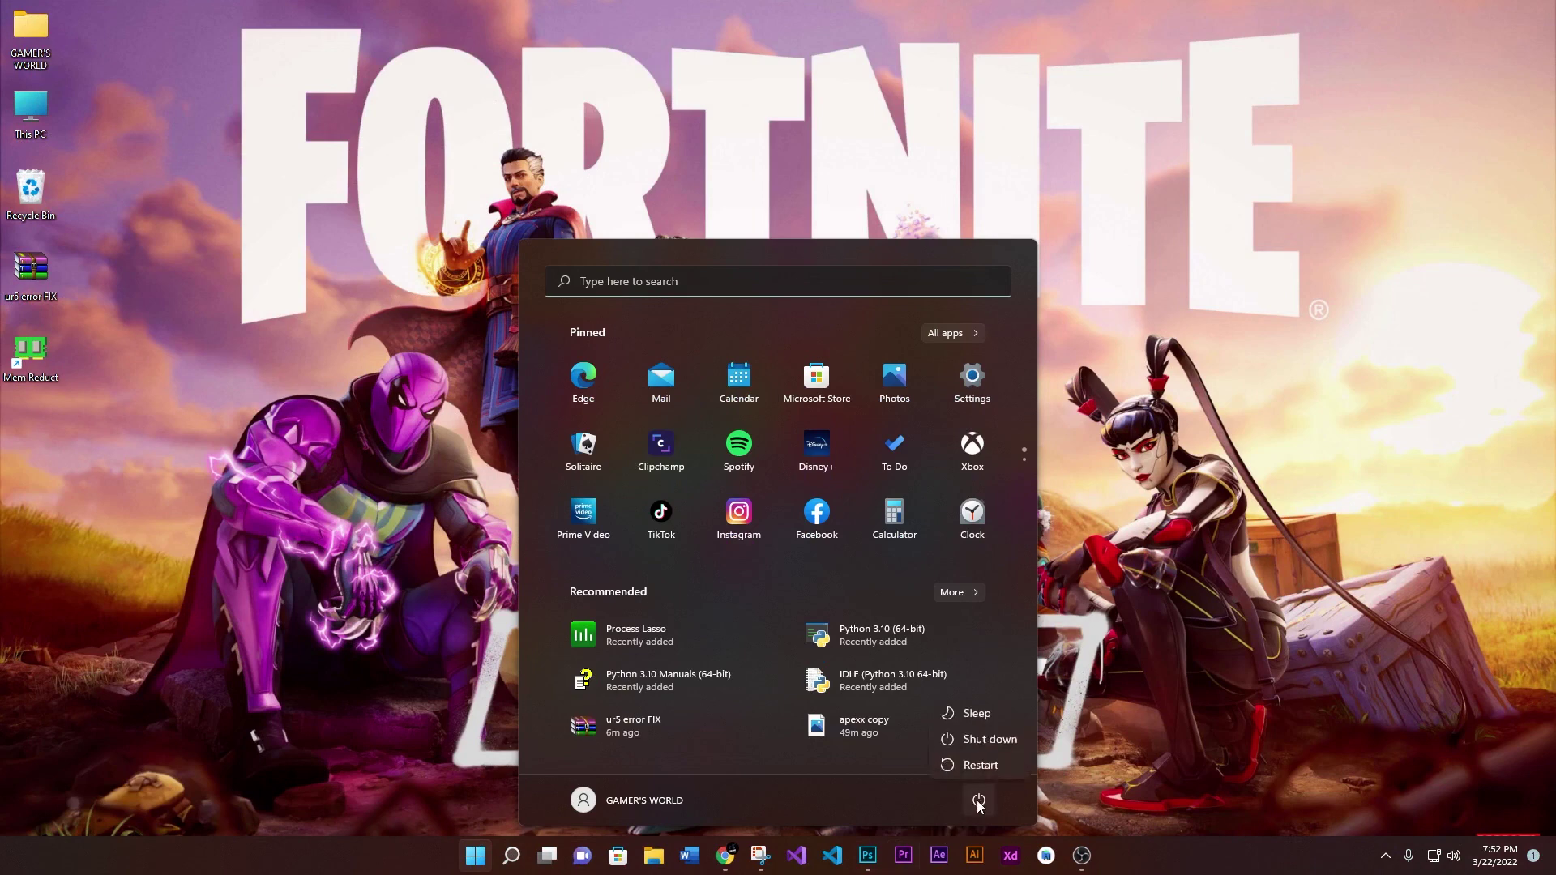